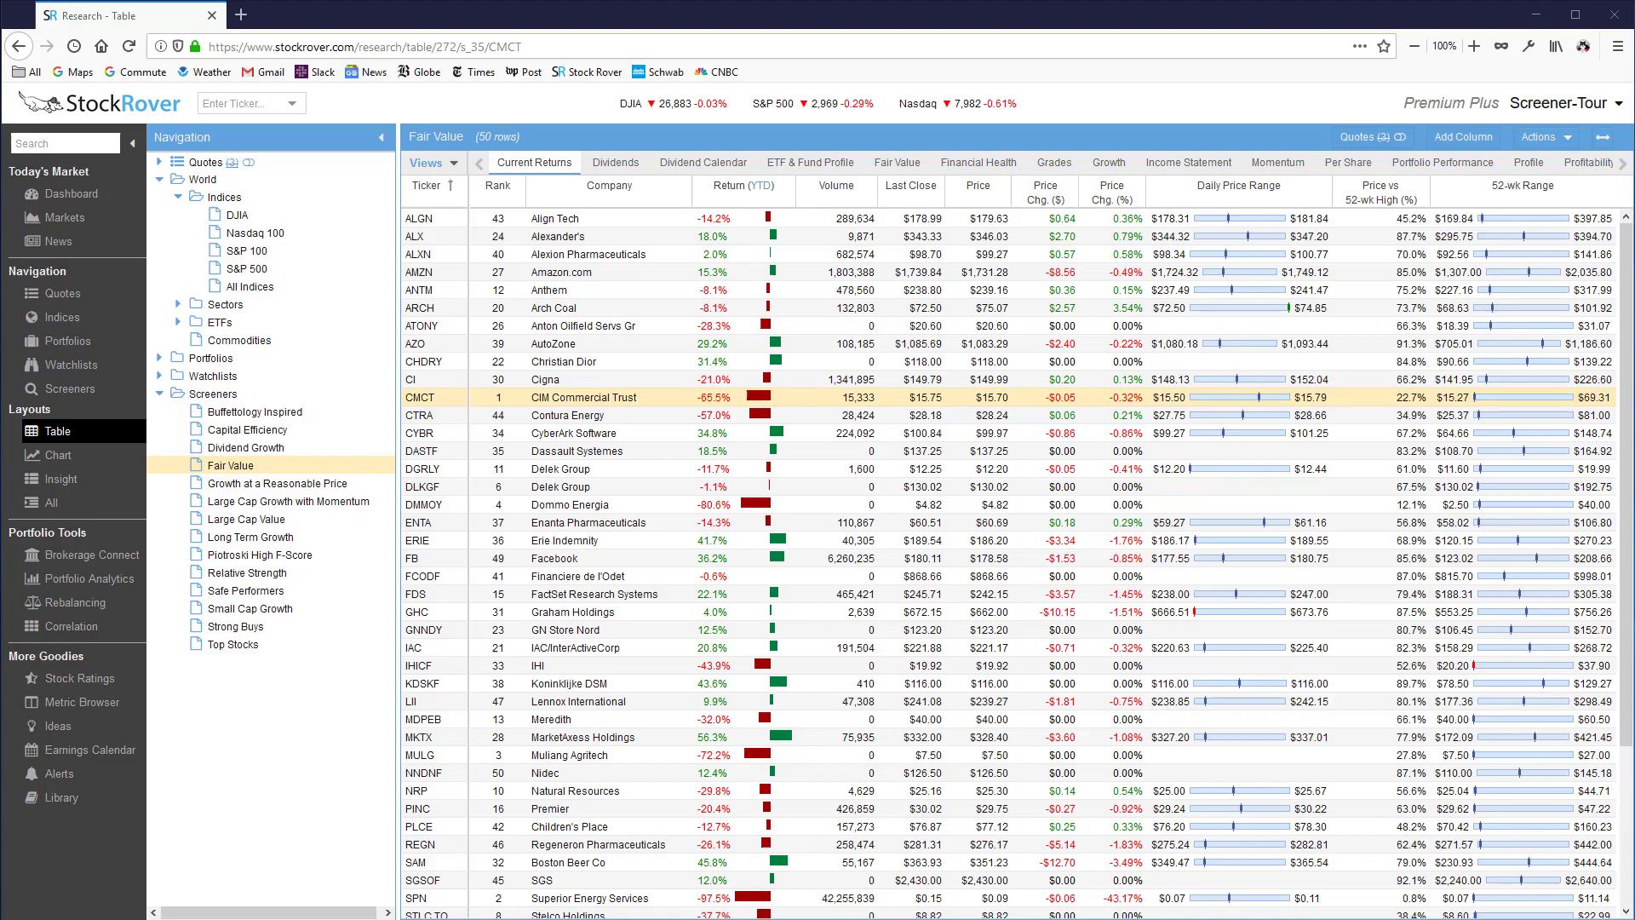
Scroll through the screener Library's importable screeners, then go back to the results table
click(60, 797)
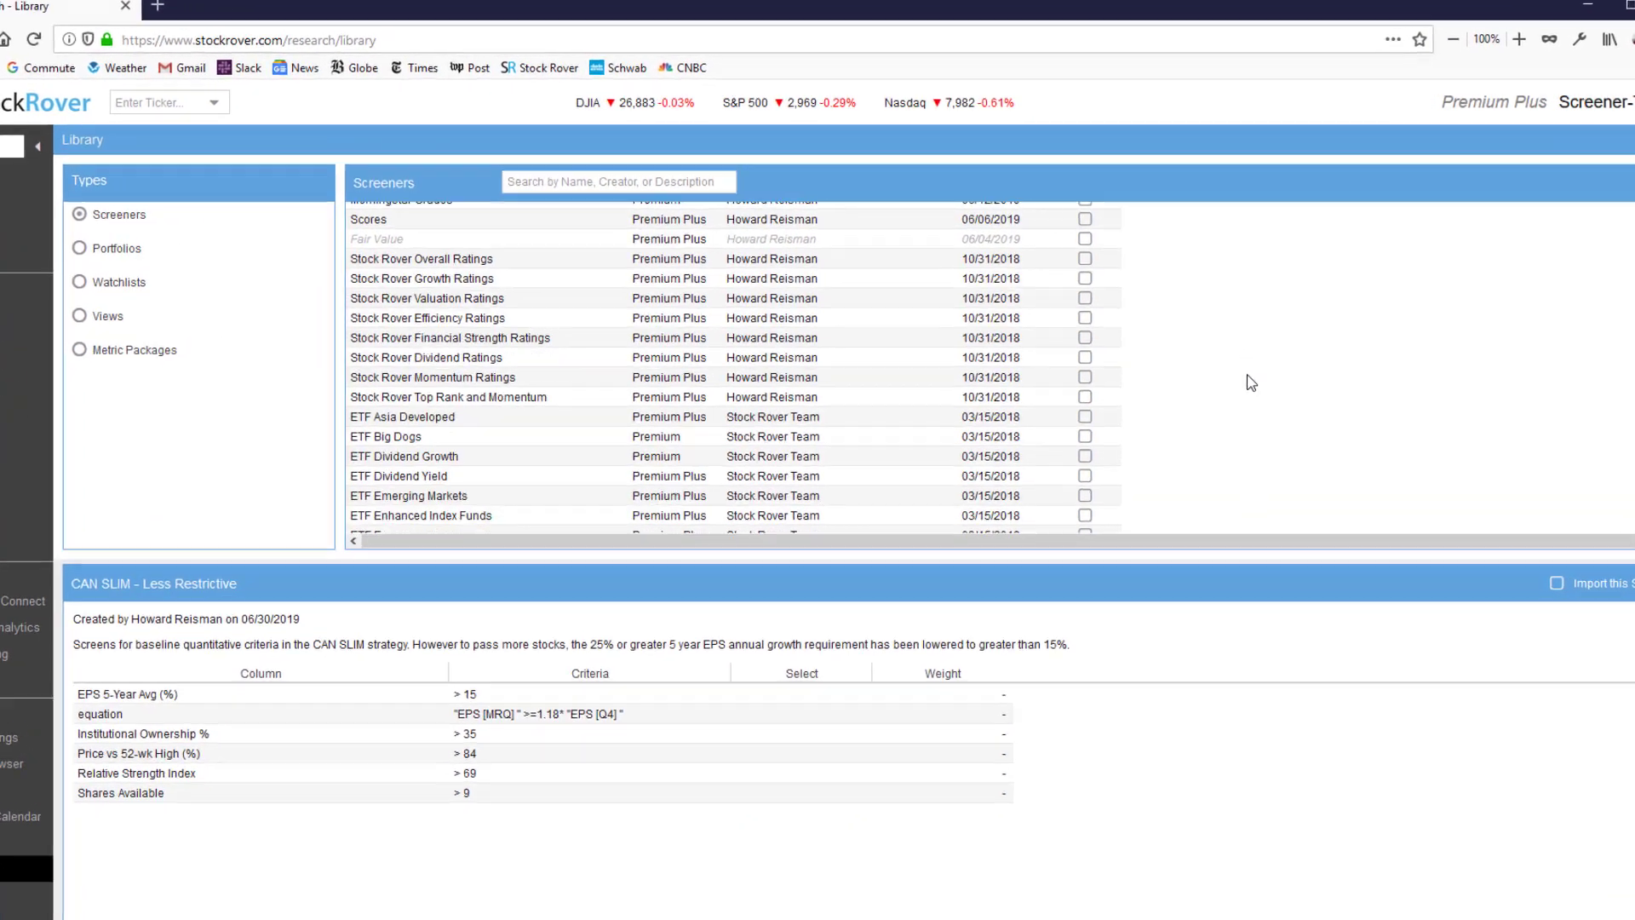
scroll(1251, 382, down, 15)
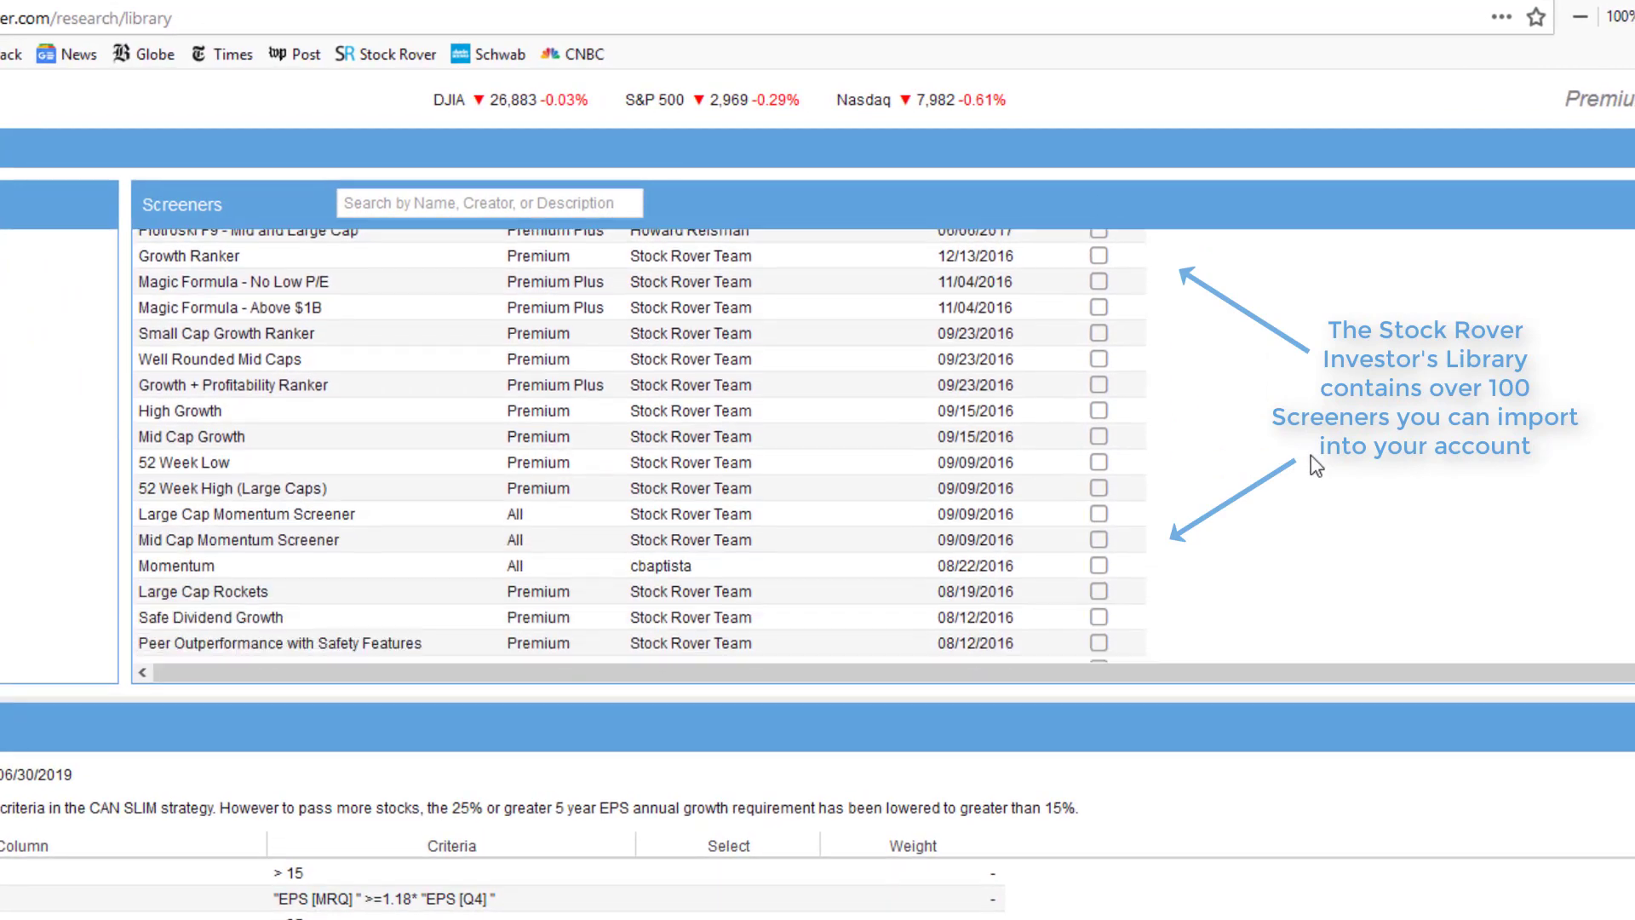
scroll(1316, 465, down, 20)
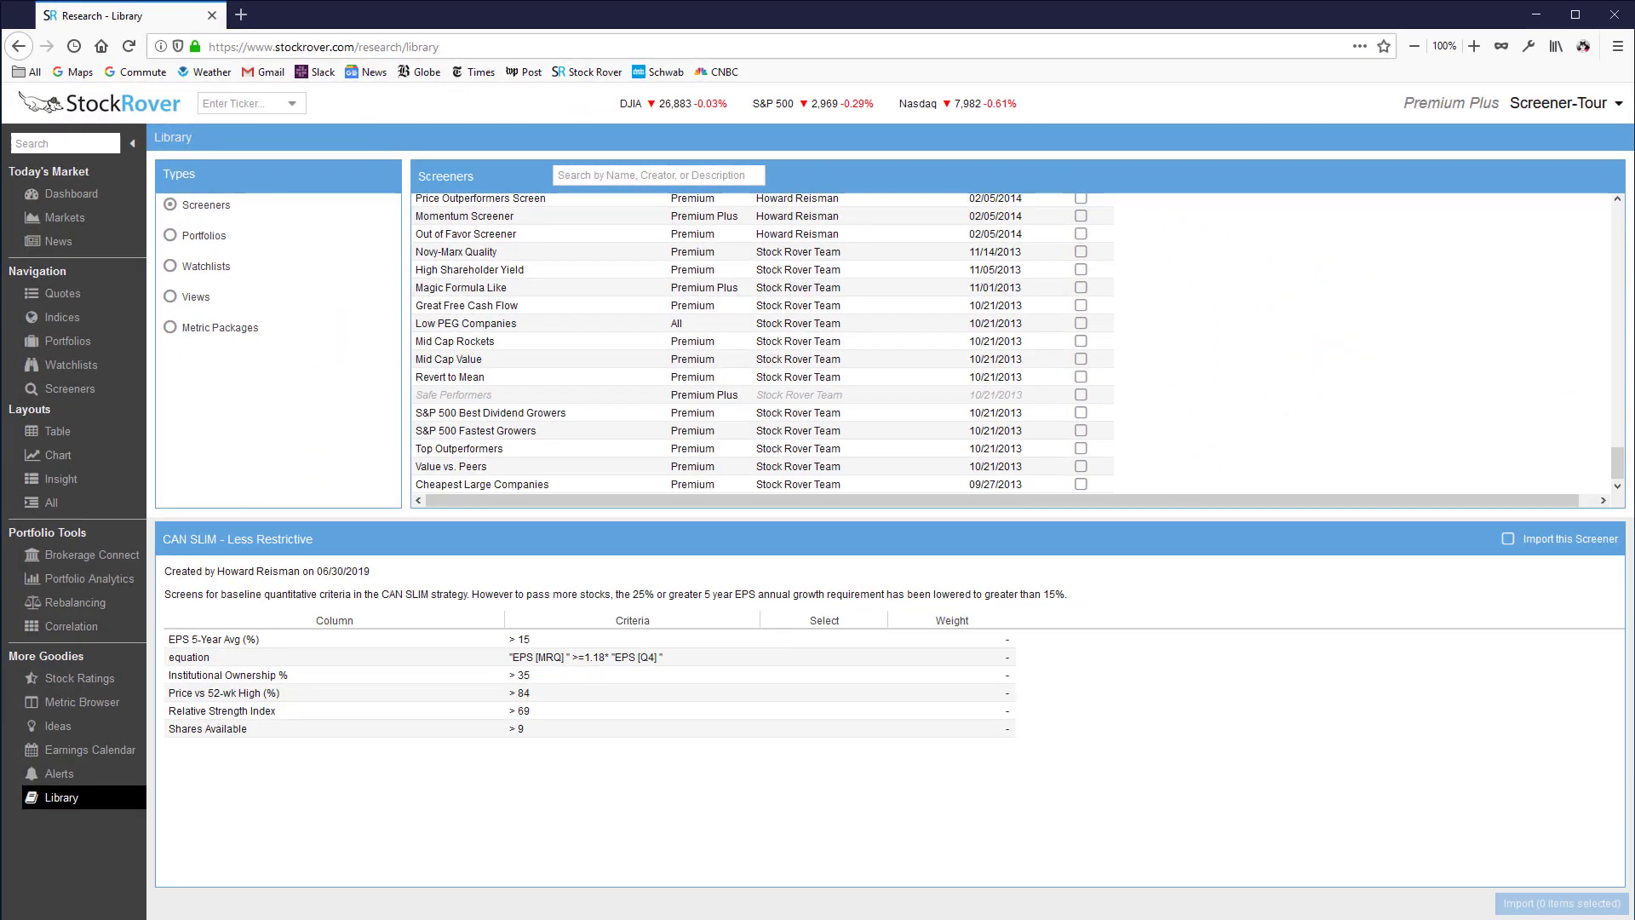
click(47, 430)
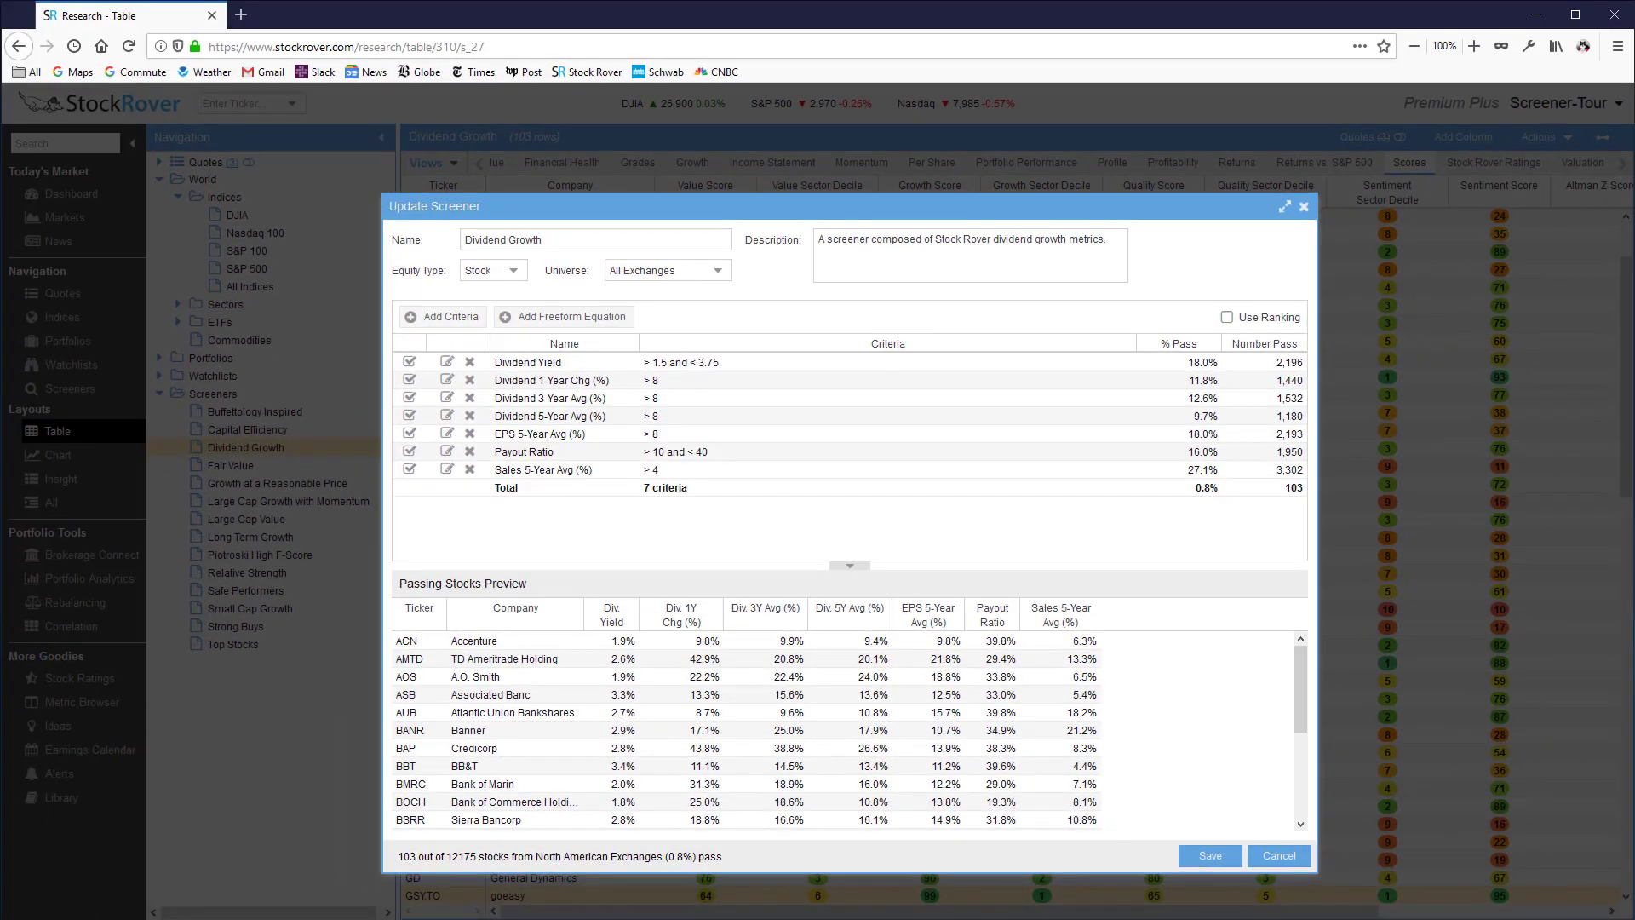
Close the Dividend Growth criteria dialog without saving any changes
click(1278, 855)
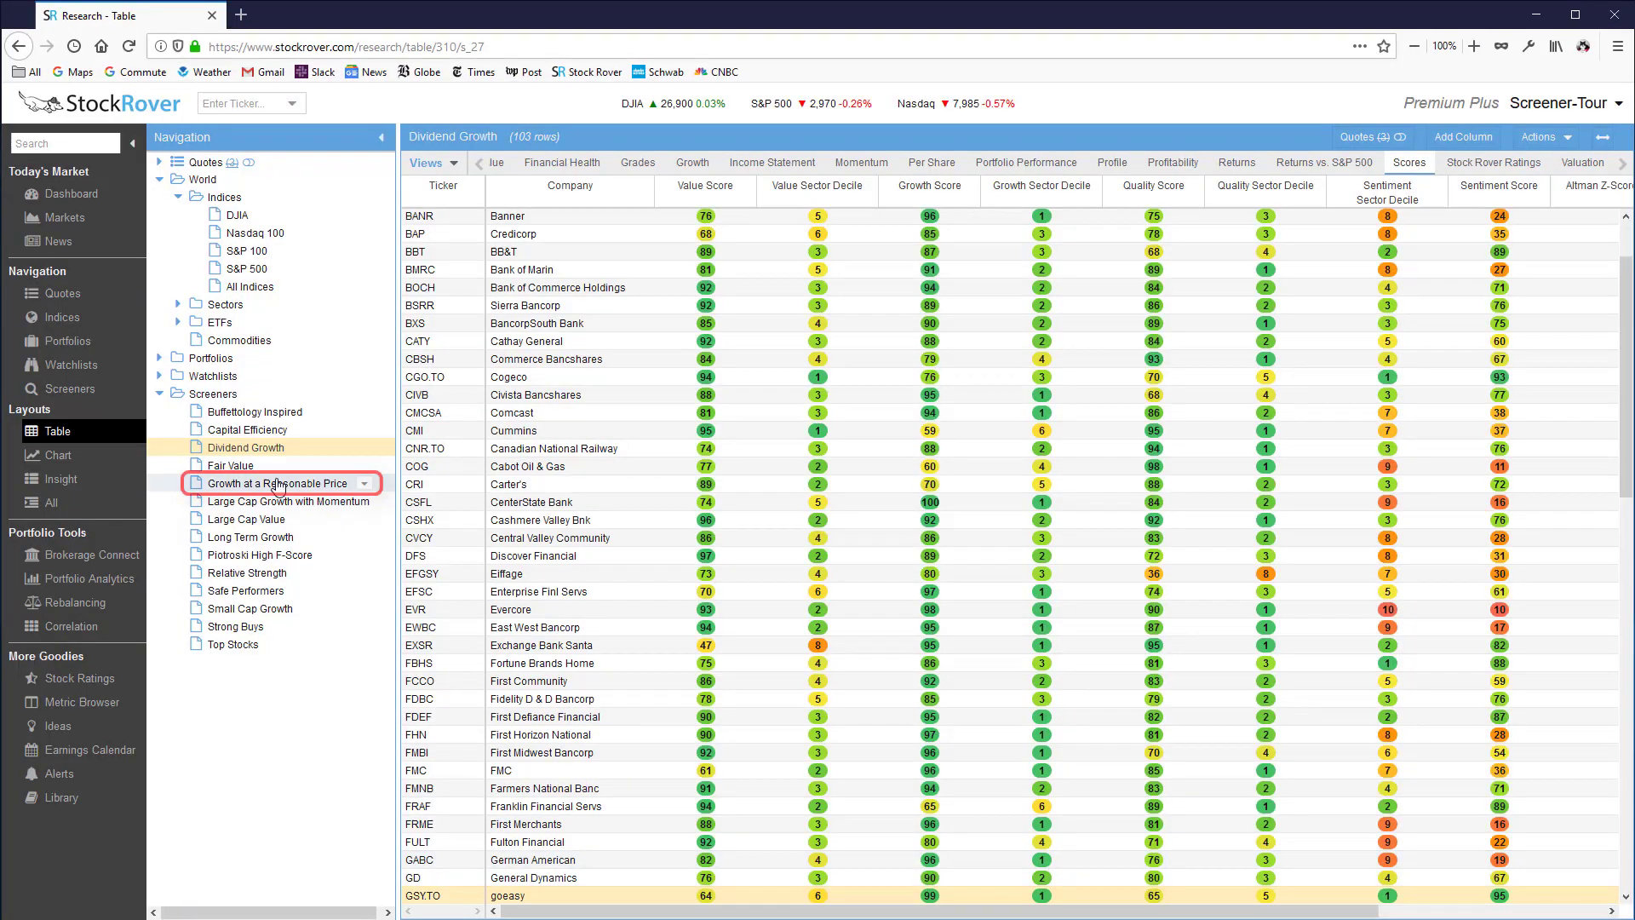
Select Growth at a Reasonable Price, review its seven criteria in Update Screener, then cancel
click(317, 487)
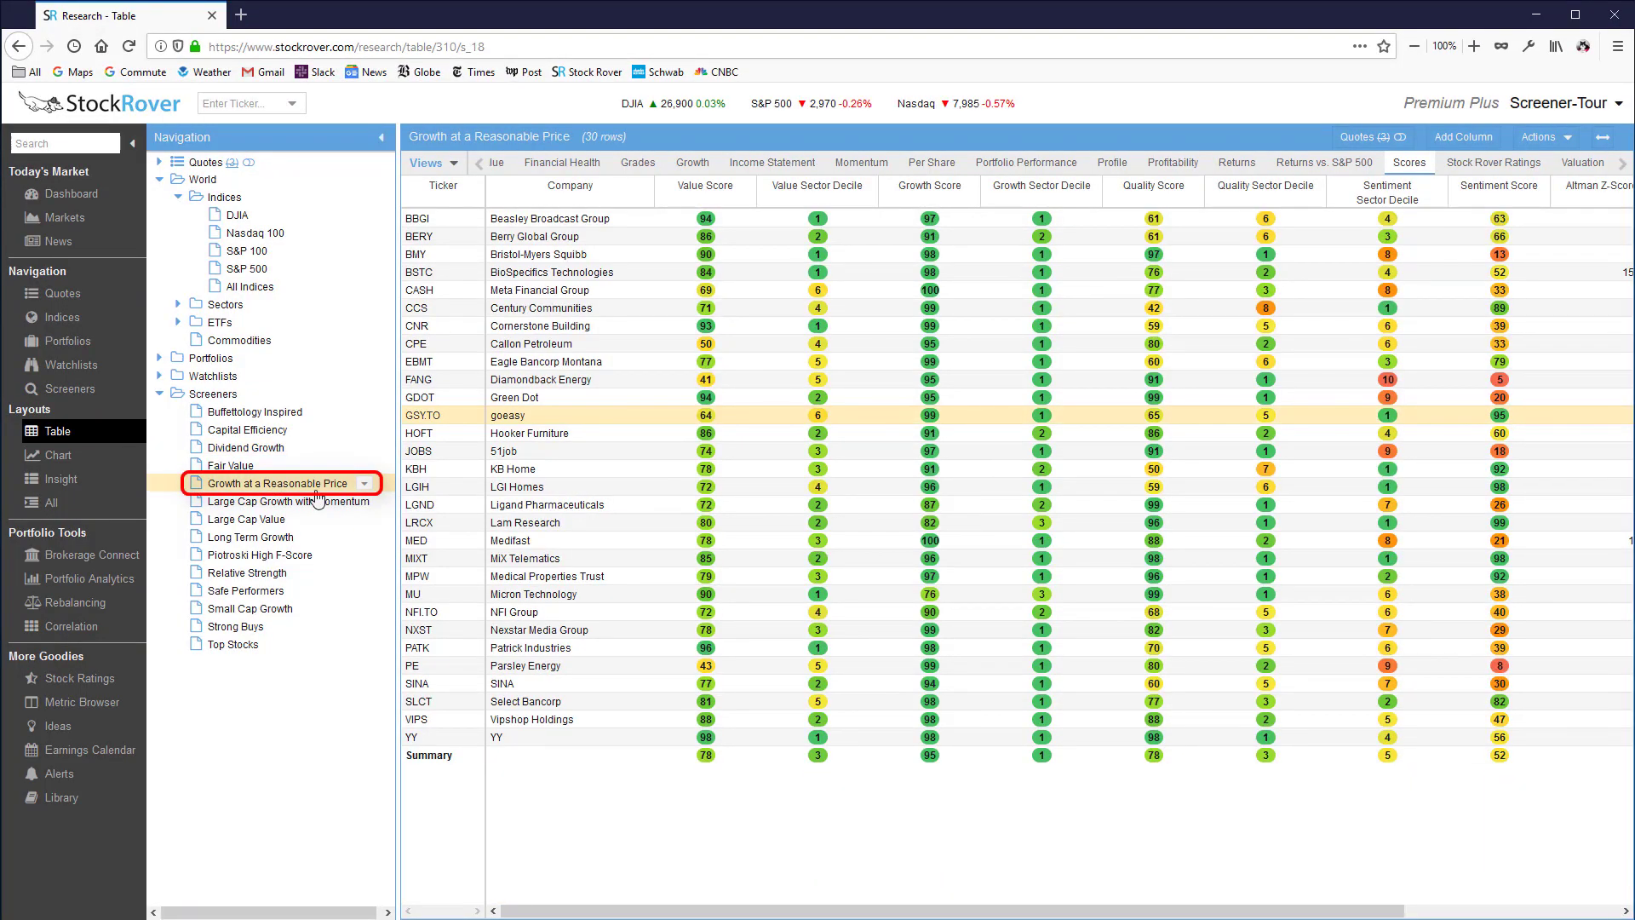
click(364, 486)
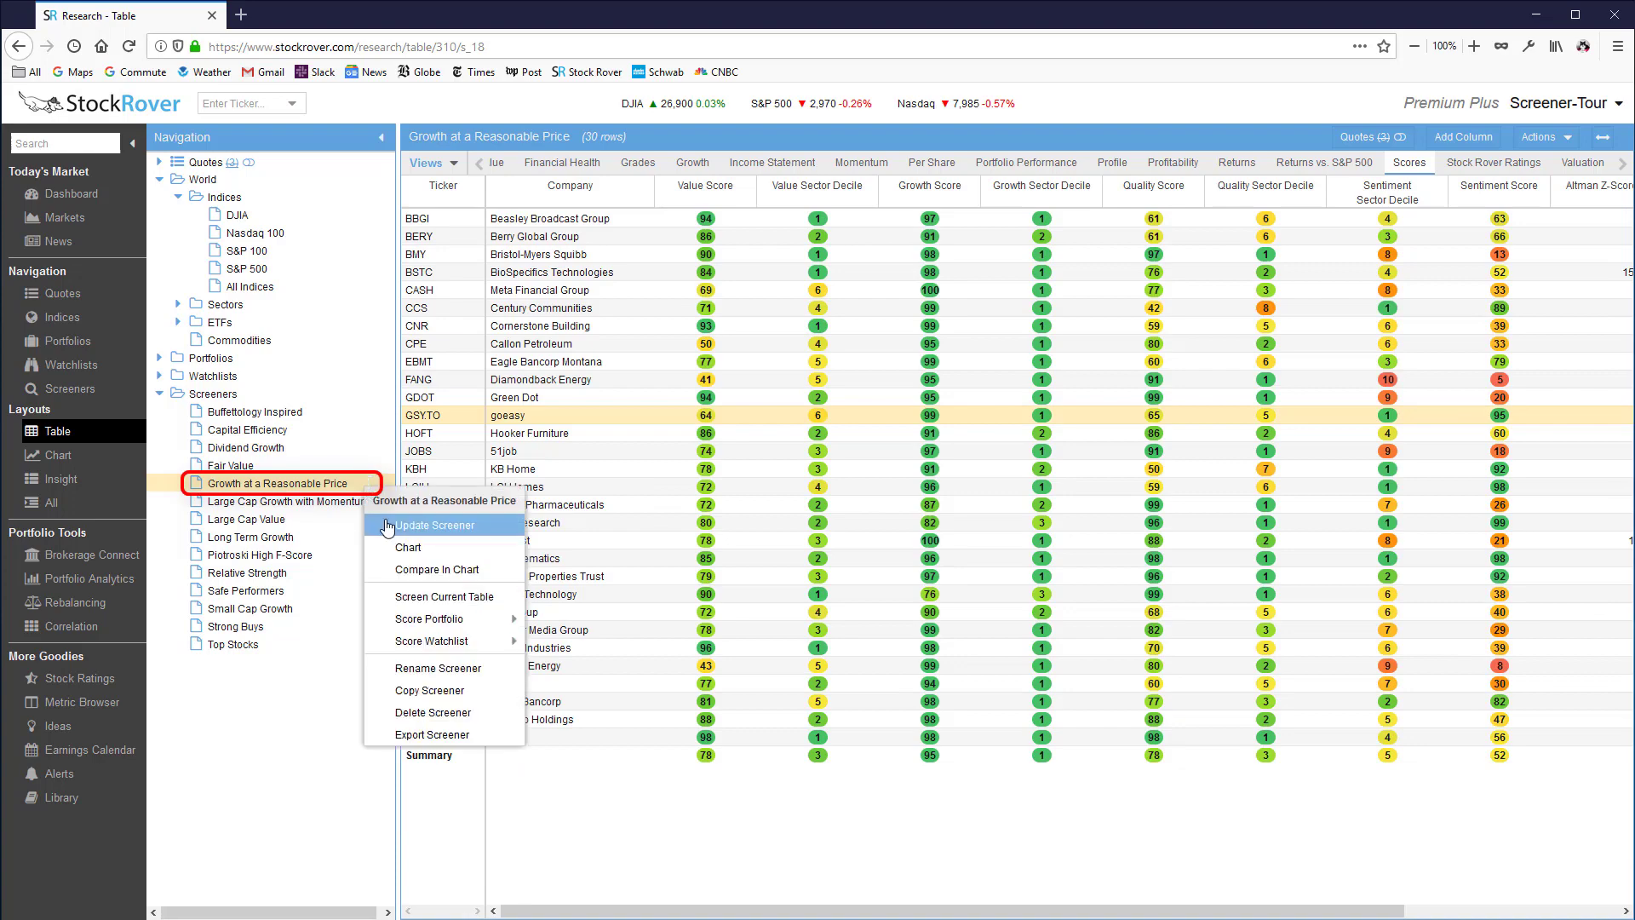
click(388, 526)
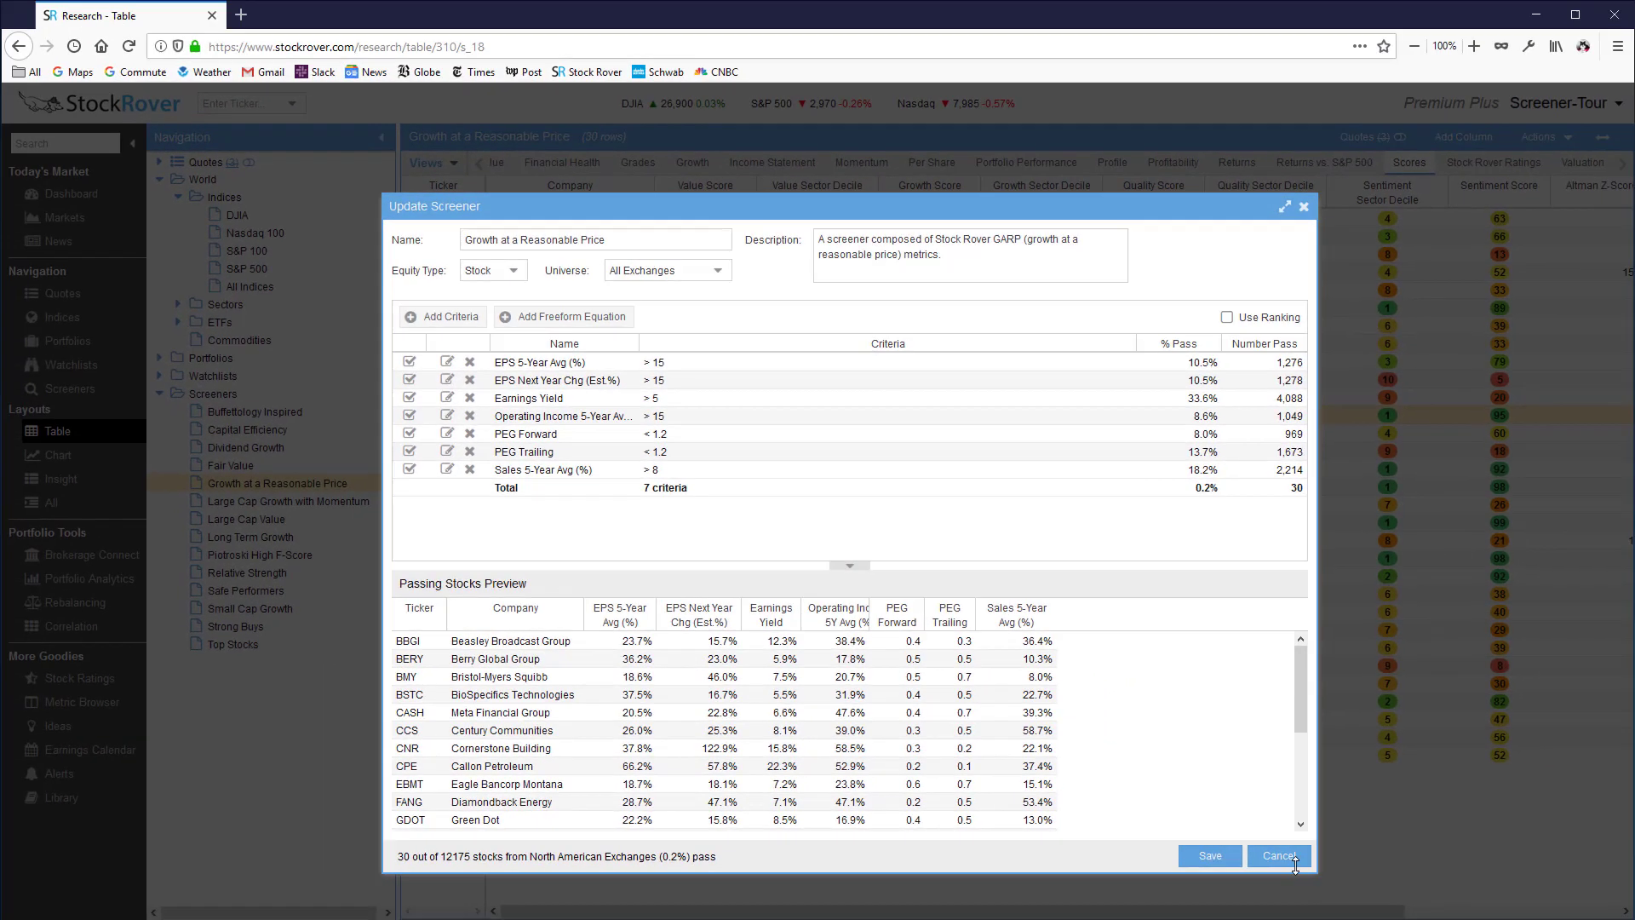
click(1295, 861)
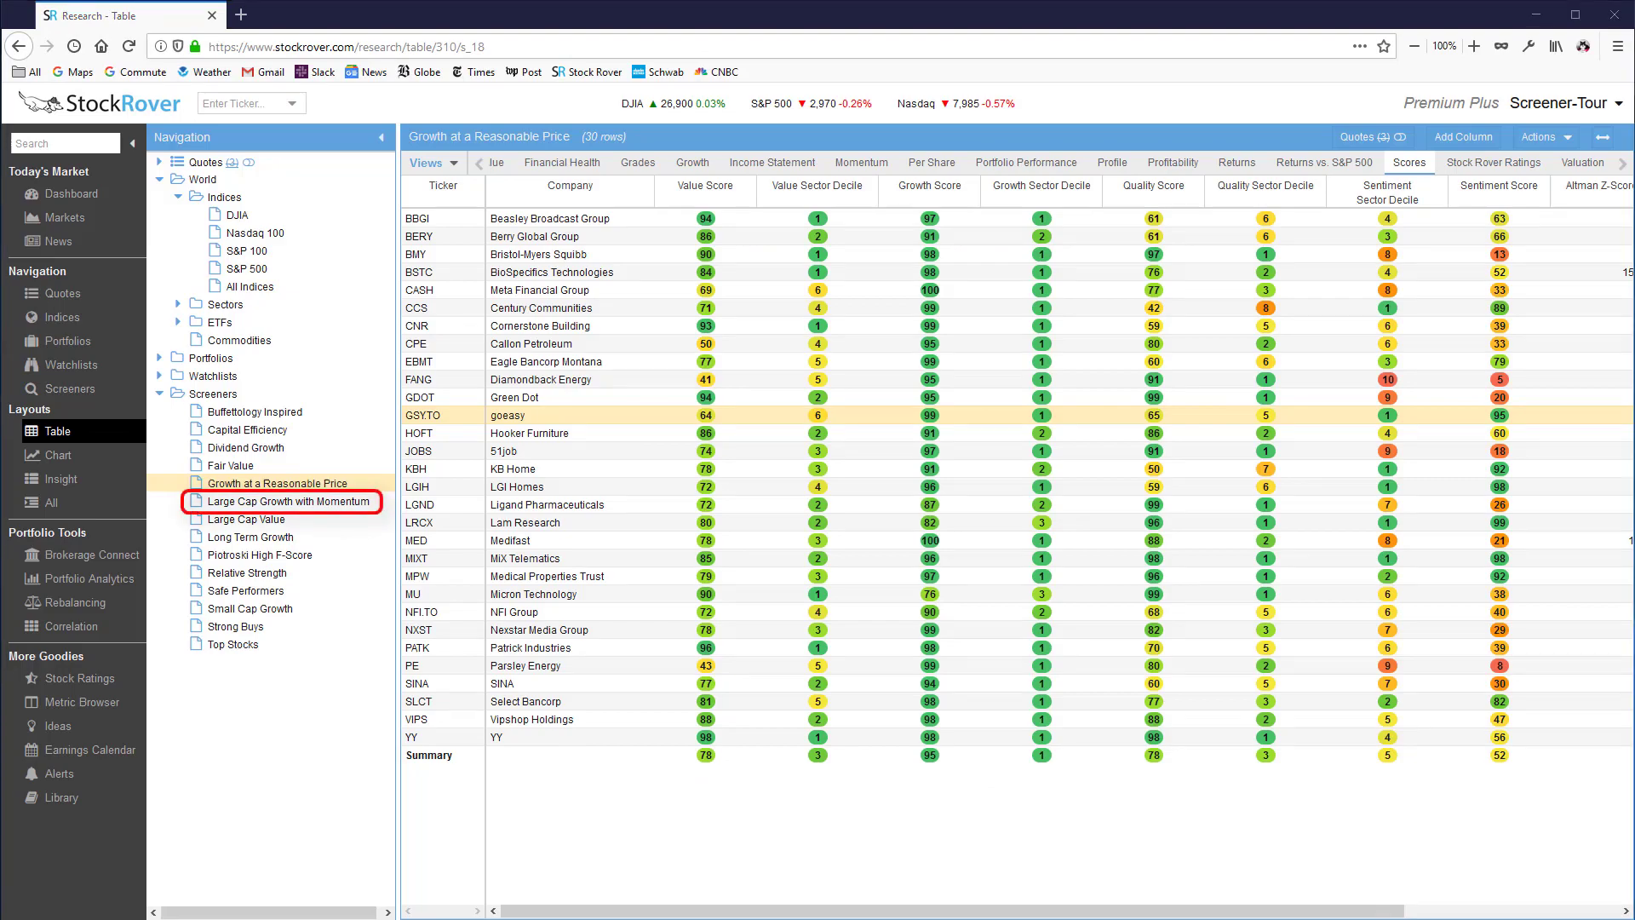
Select Large Cap Growth with Momentum, review its nine criteria, then cancel to keep 18 stocks listed
click(289, 501)
right_click(376, 503)
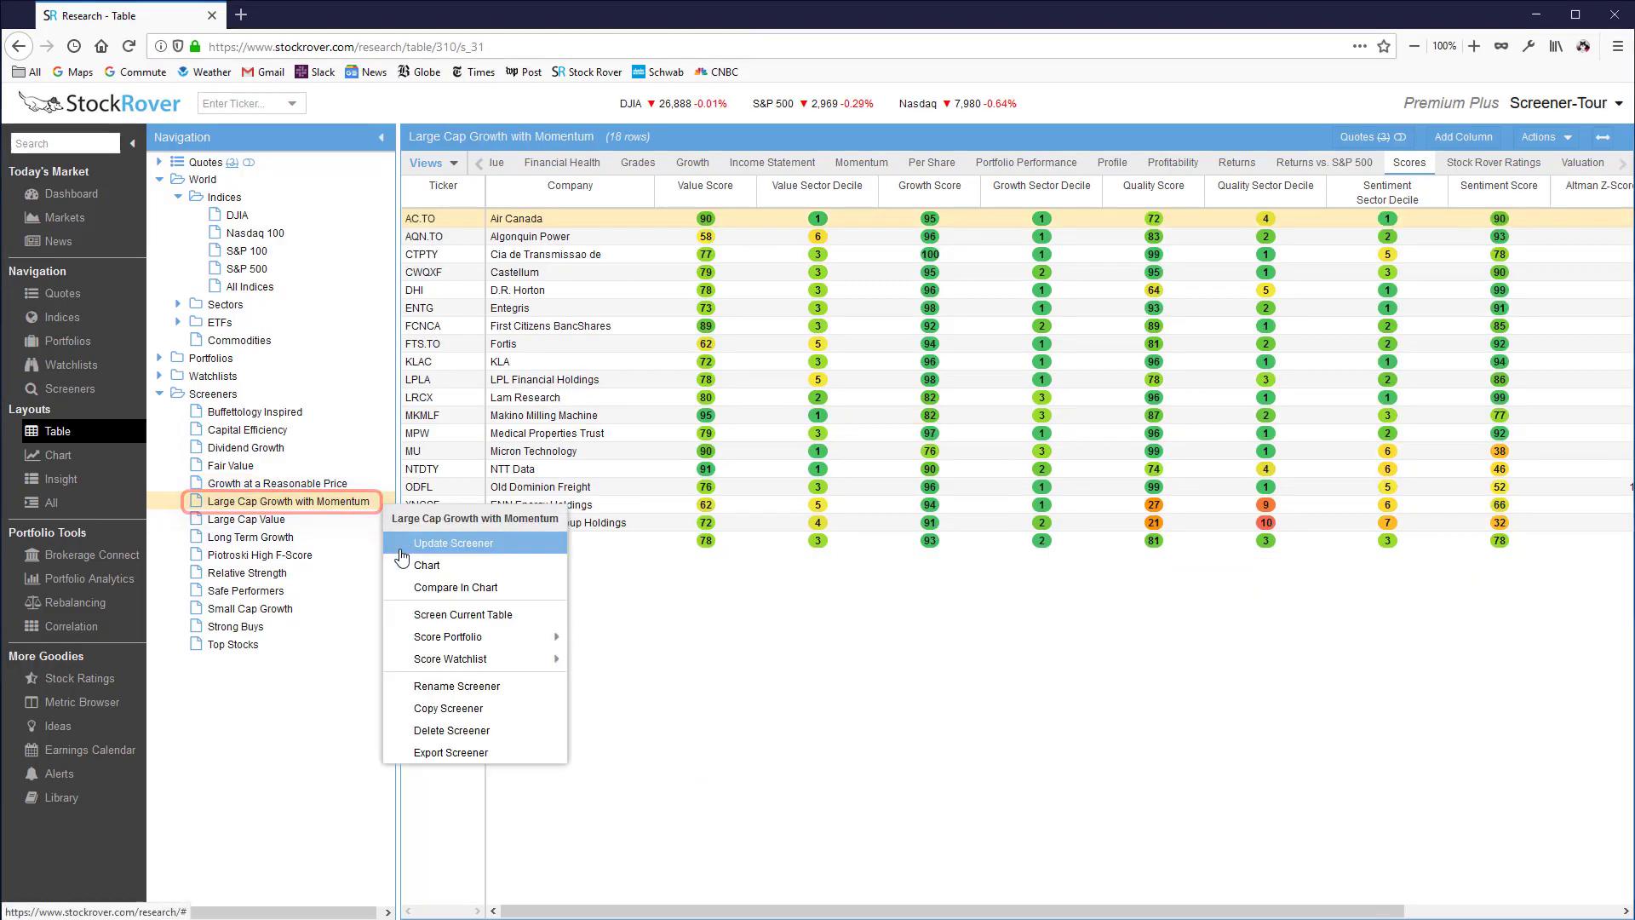
click(459, 543)
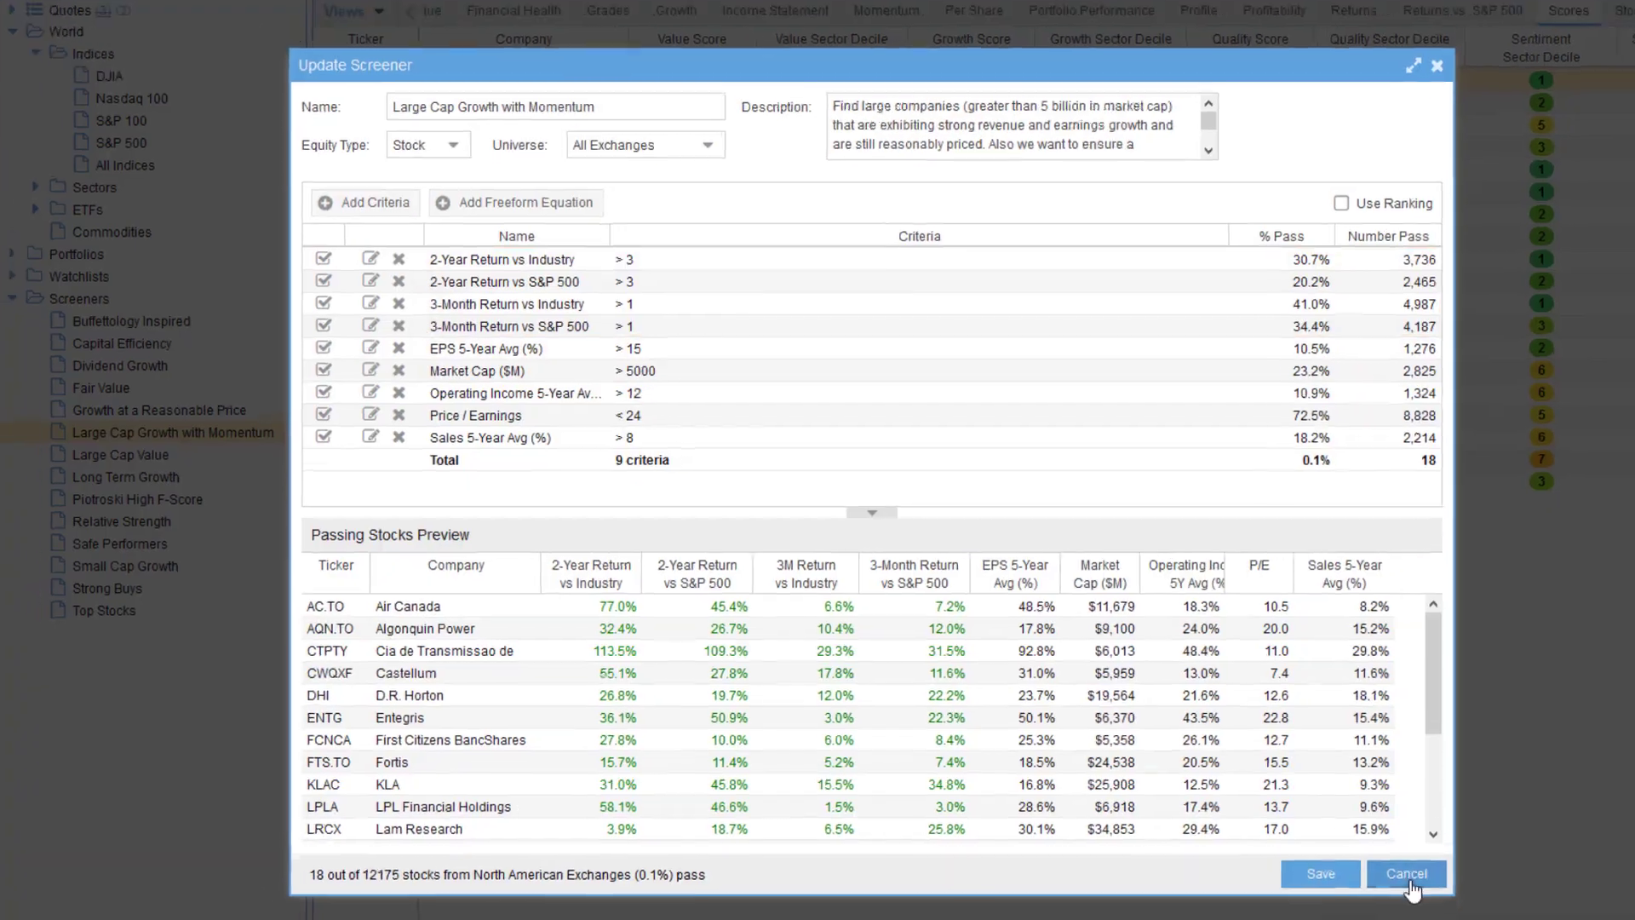
click(1424, 875)
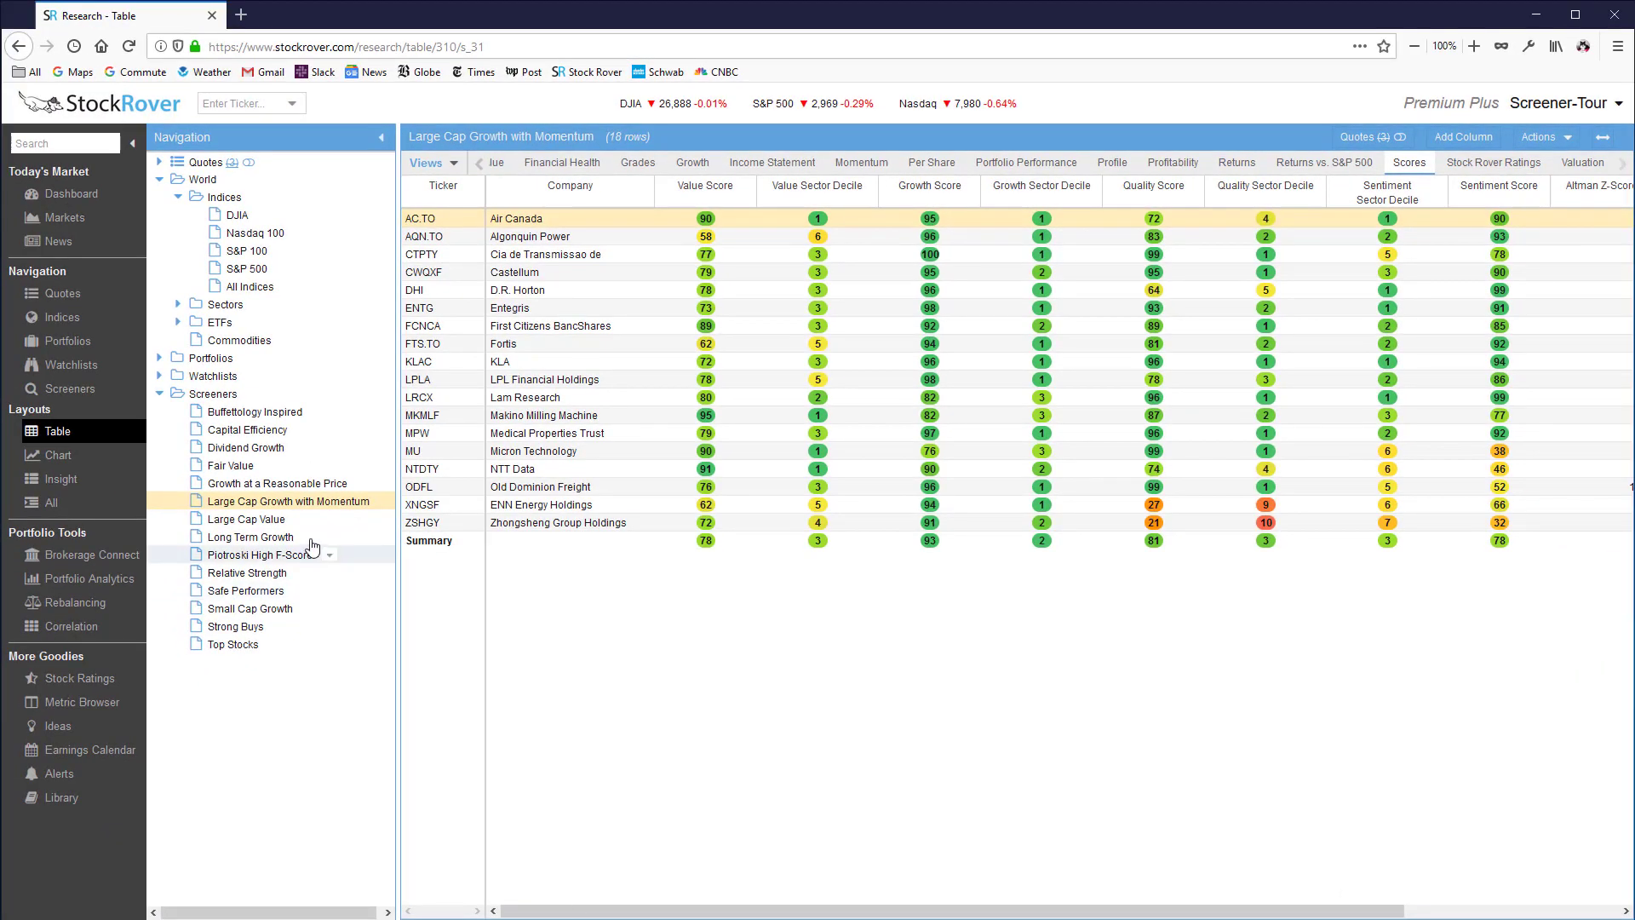
Select Long Term Growth and show its ranked criteria in Update Screener, with 40 stocks passing
click(284, 538)
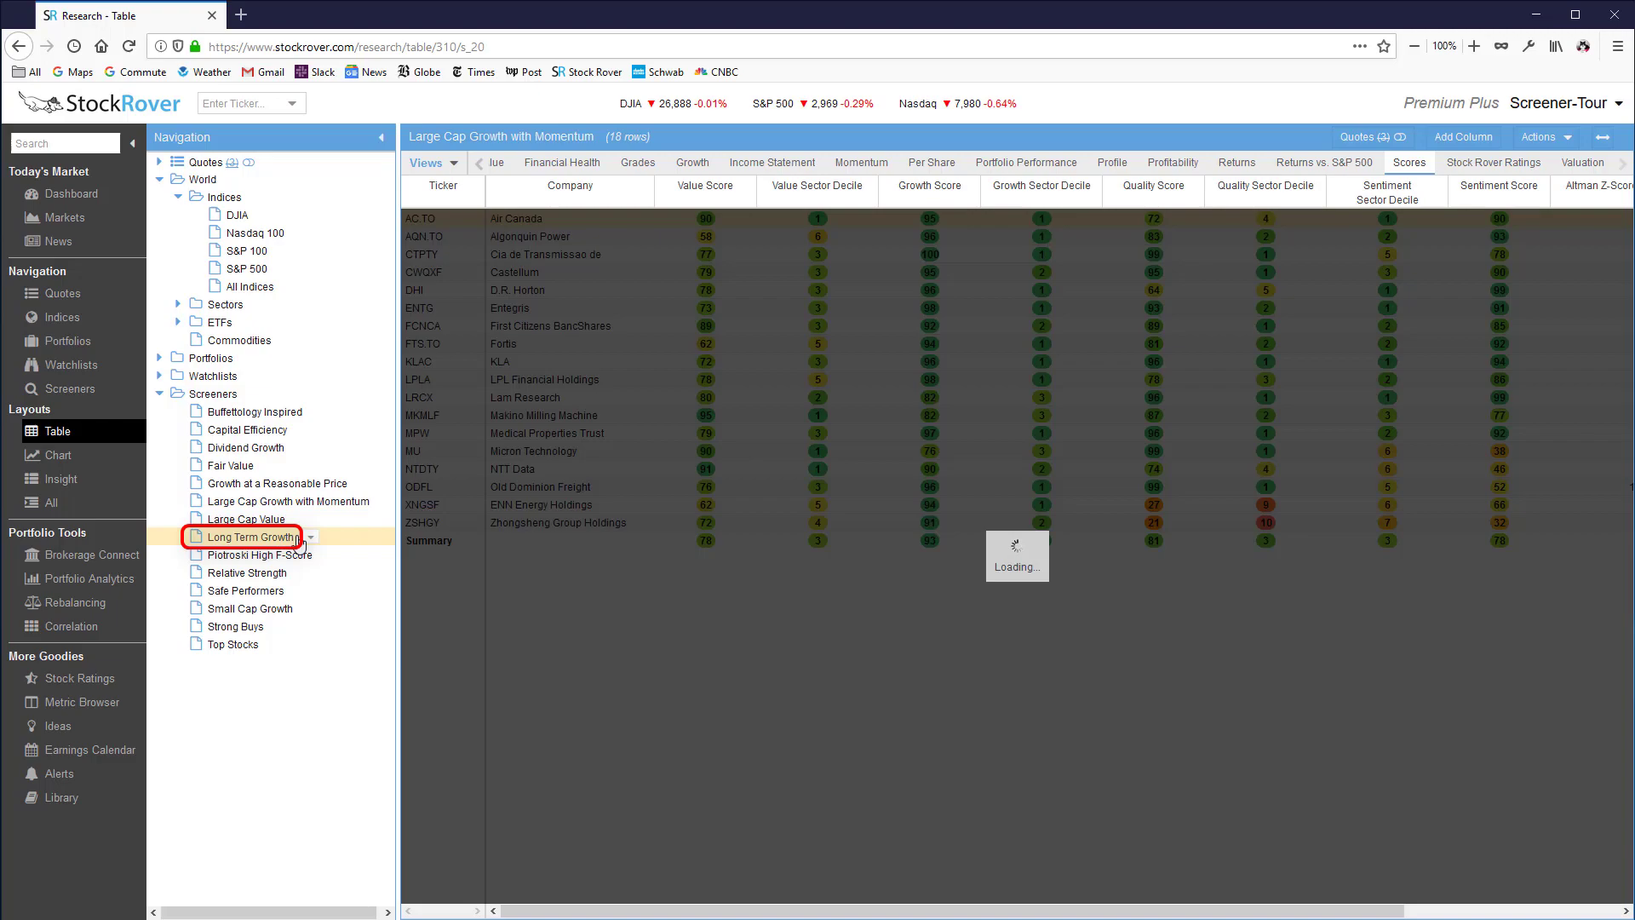
click(310, 537)
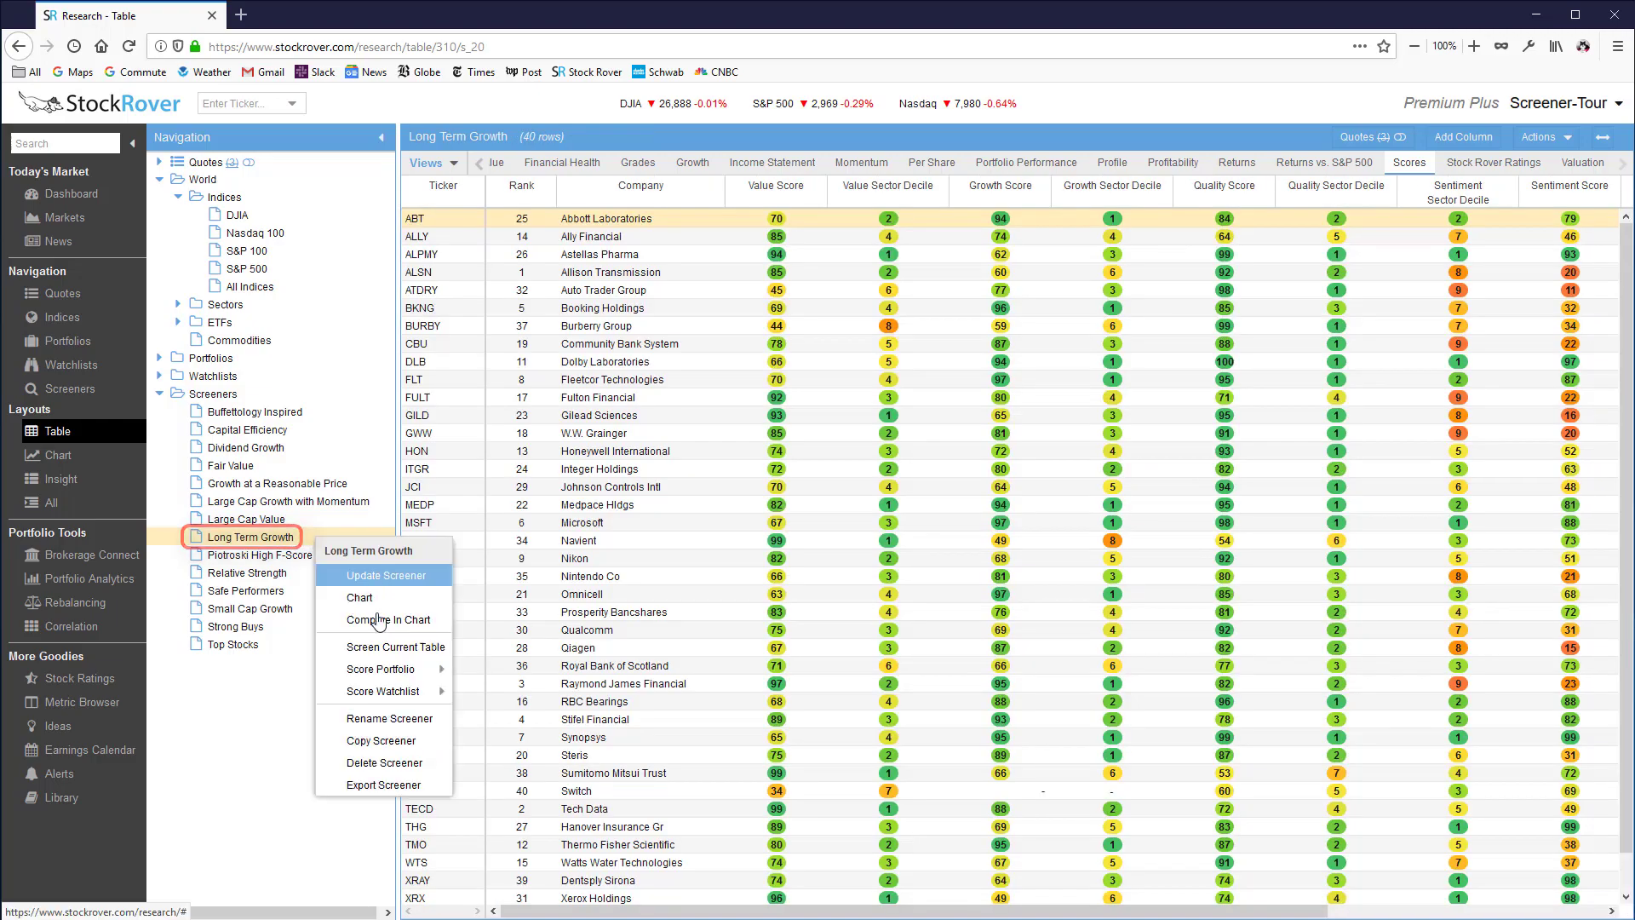
click(381, 581)
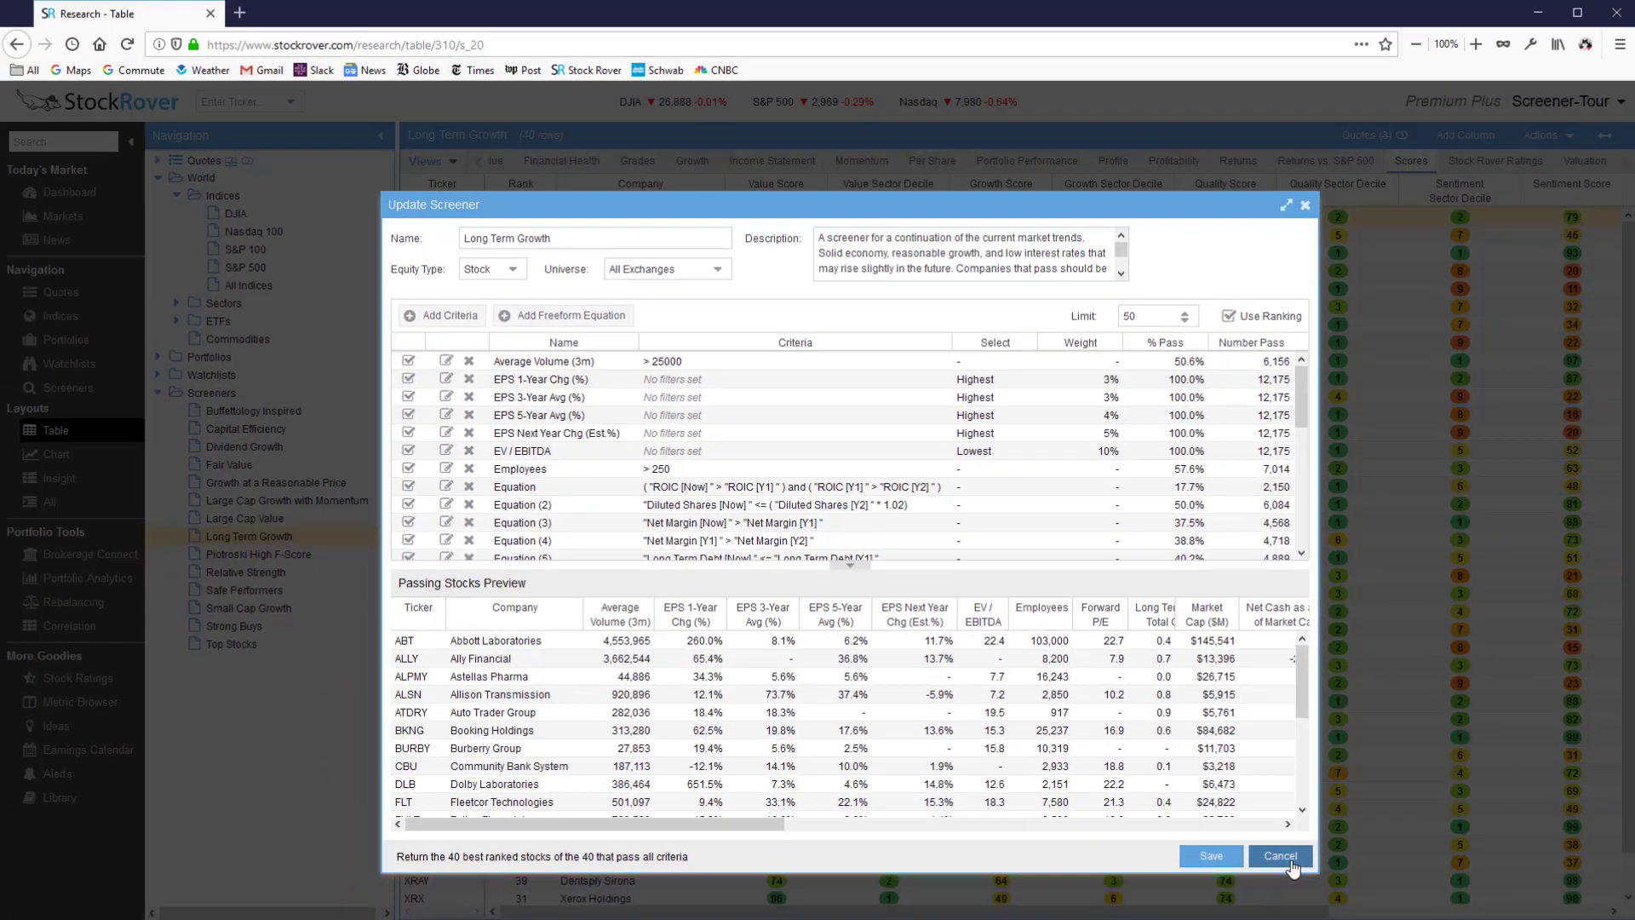
Cancel the Long Term Growth criteria, then open the Small Cap Growth screener's criteria (2 passing stocks)
click(1279, 855)
click(307, 608)
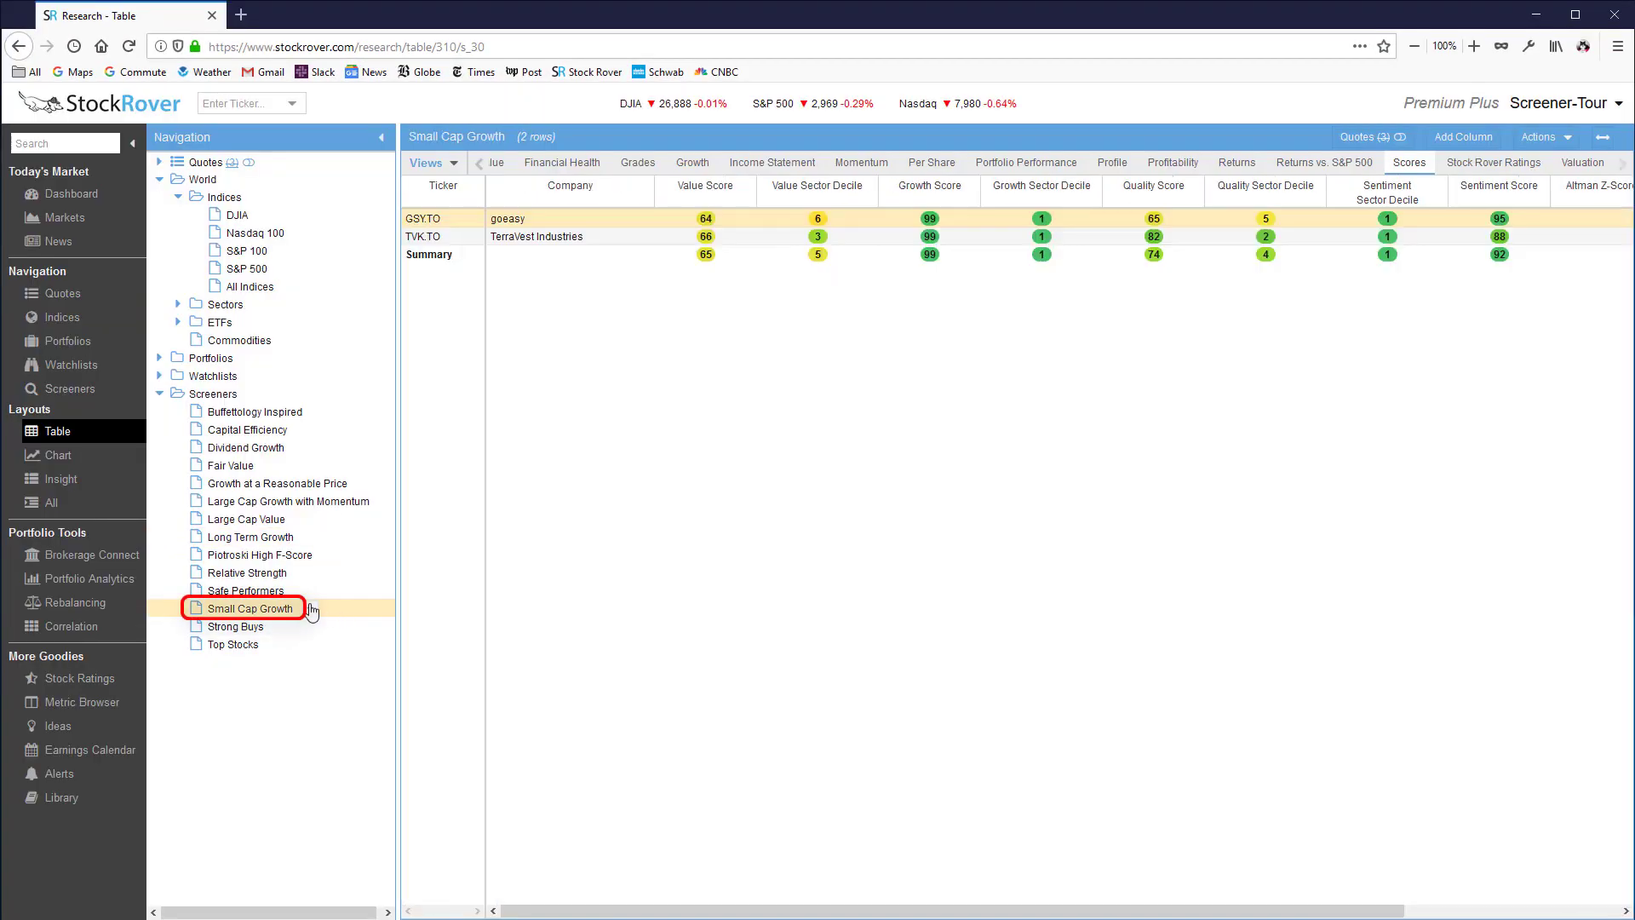
right_click(310, 608)
click(358, 644)
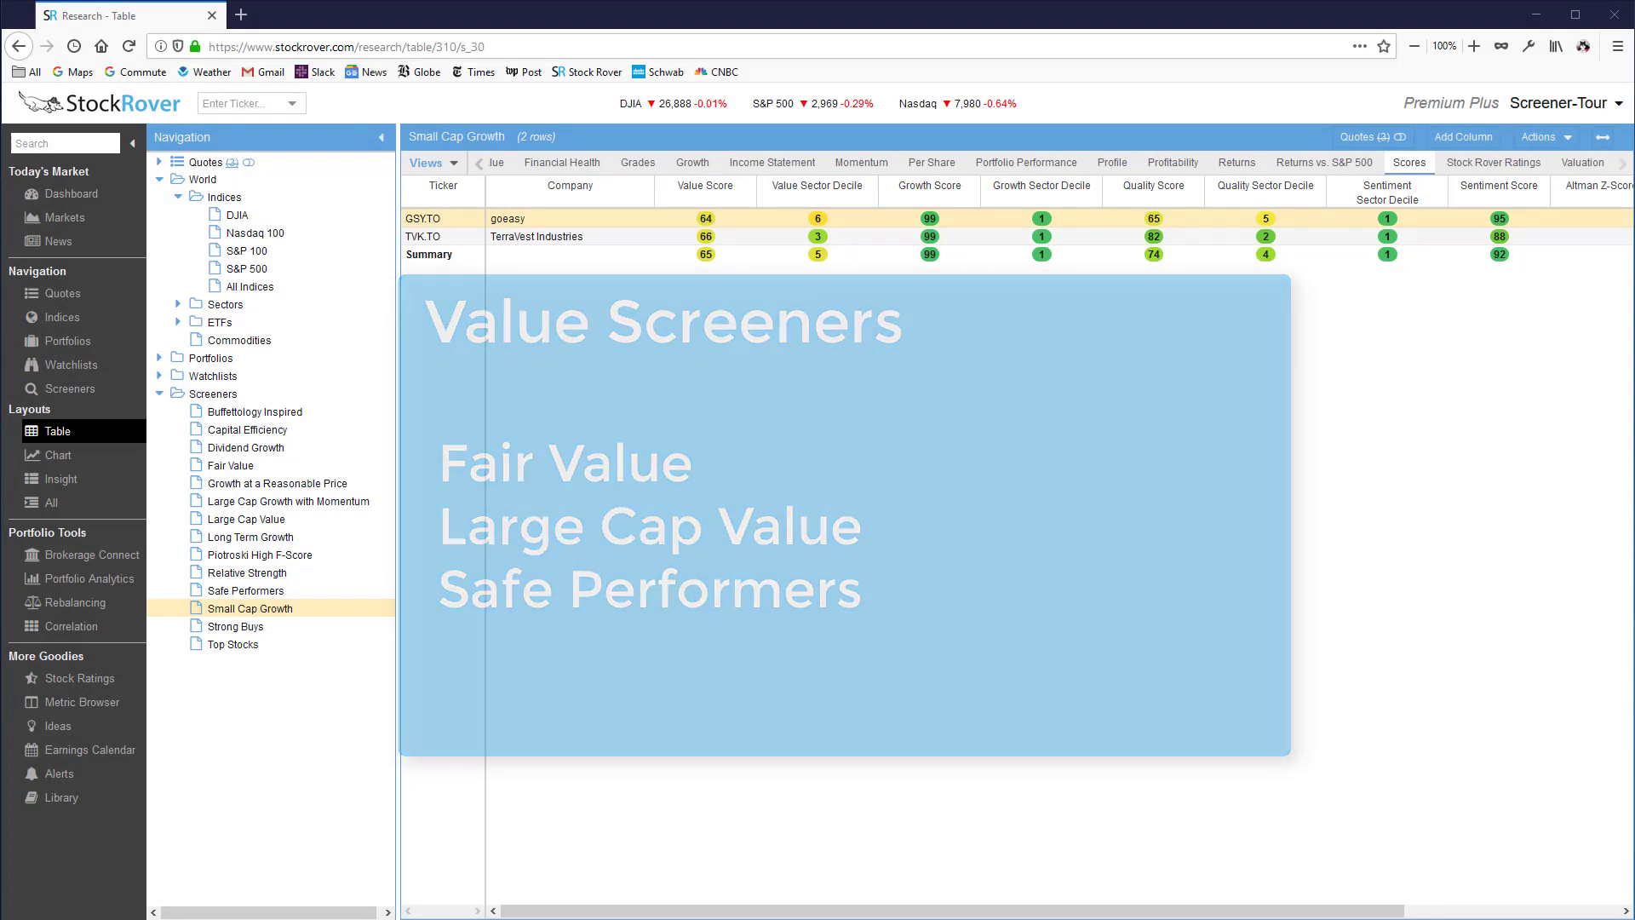
Review Fair Value's three Margin of Safety criteria and 50-stock ranking limit, then cancel
click(240, 469)
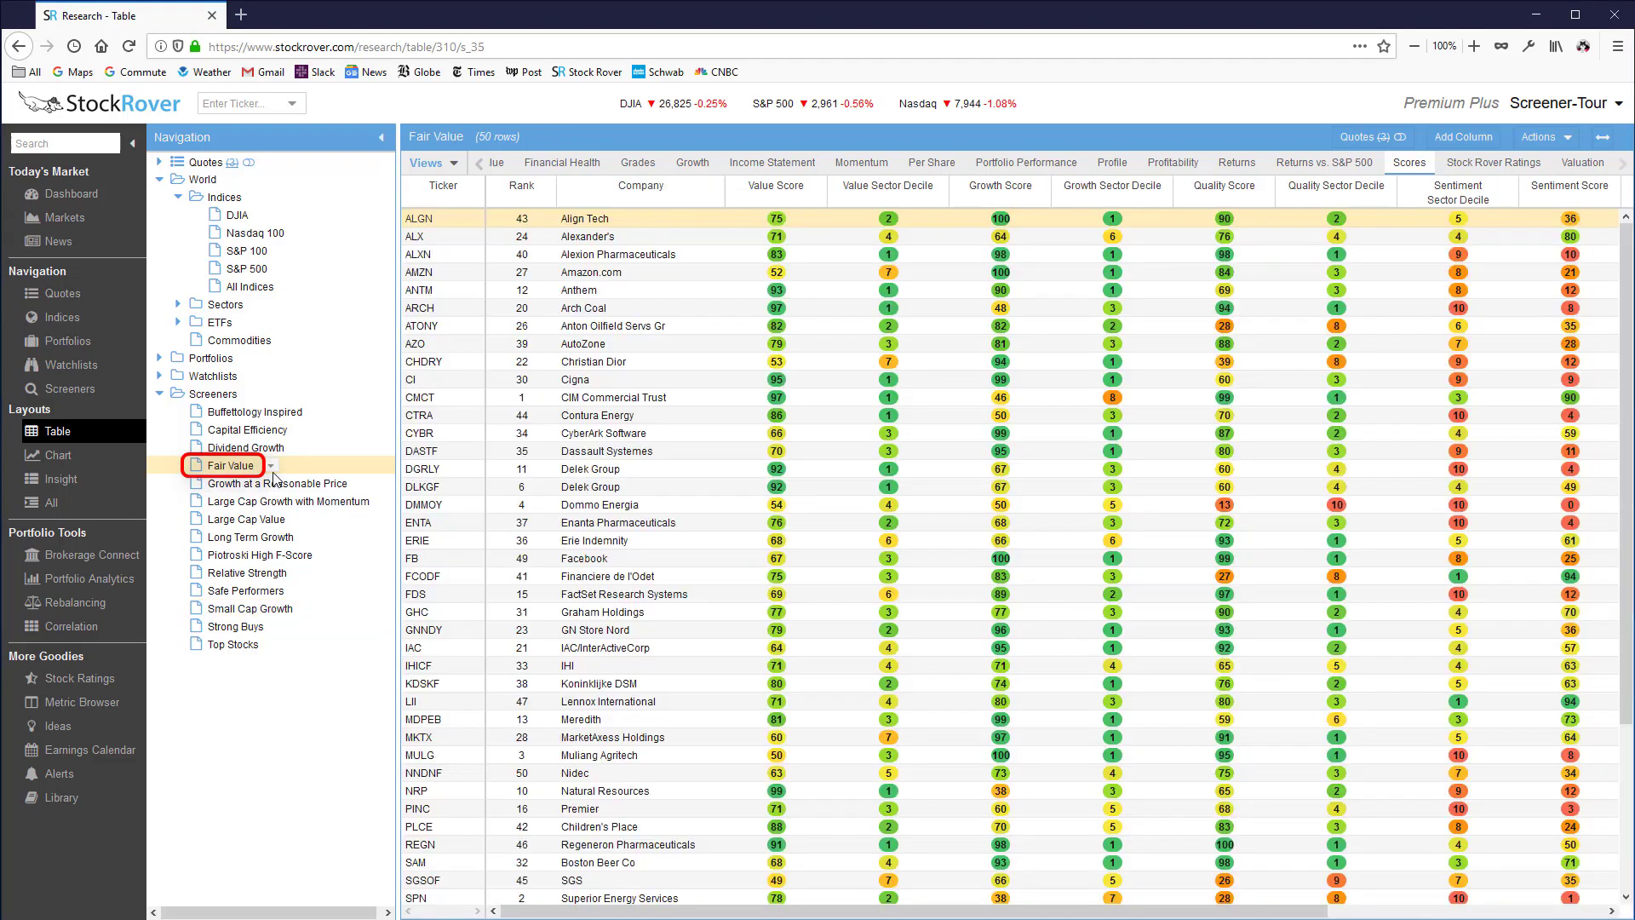
click(271, 466)
click(307, 507)
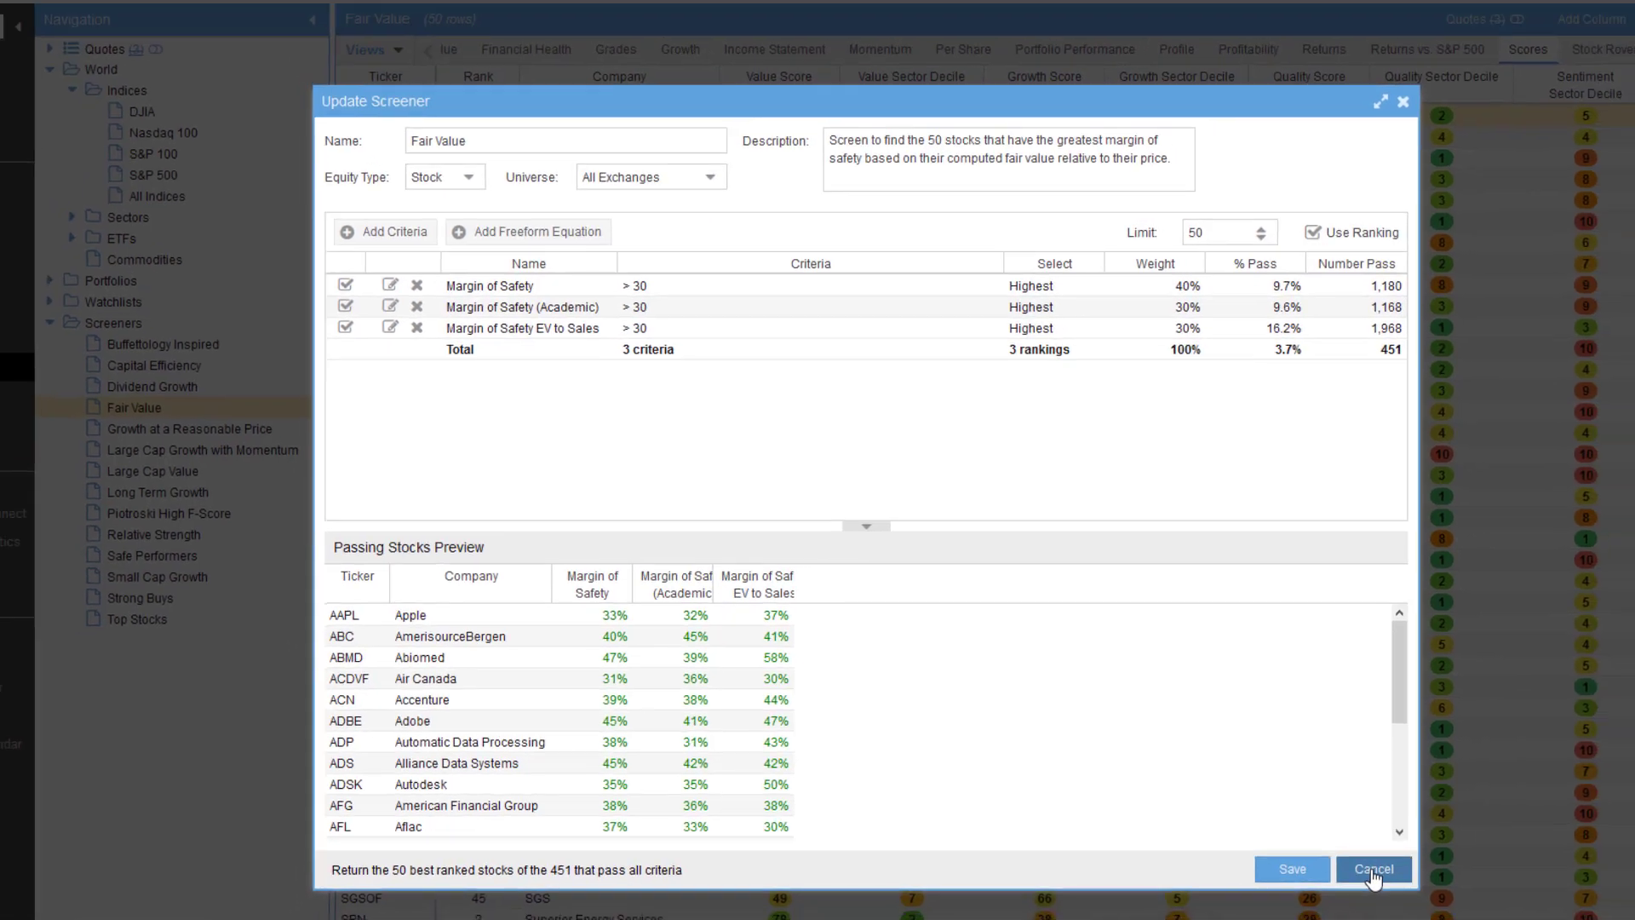
click(1423, 875)
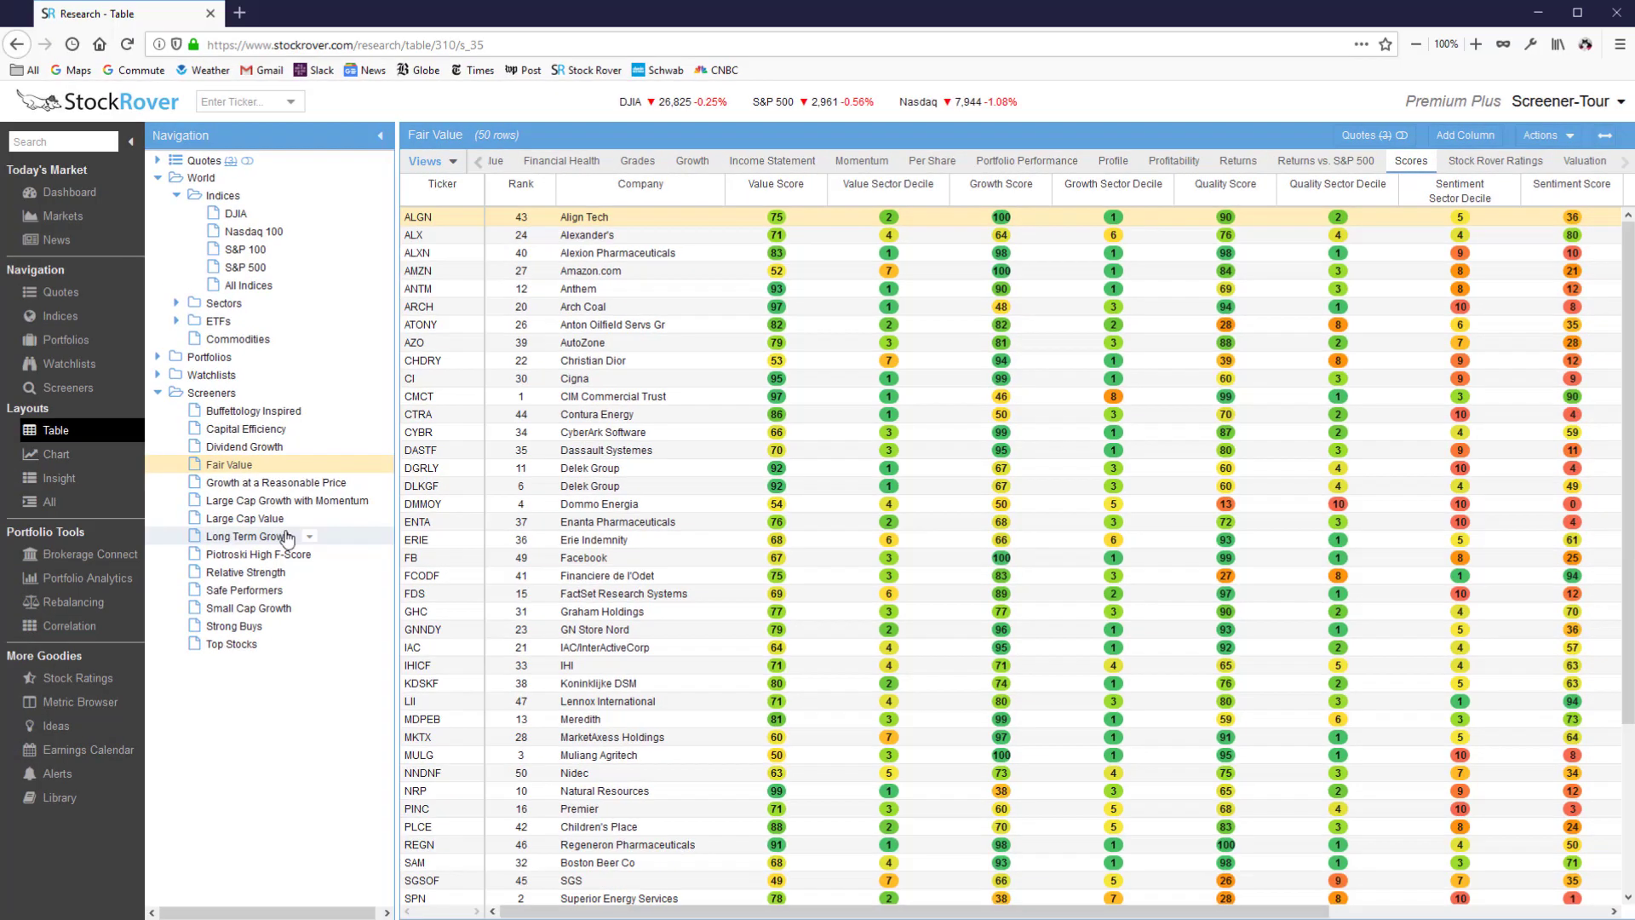
Select Large Cap Value and show its six criteria, passing 70 of 12,175 stocks
click(286, 522)
right_click(288, 523)
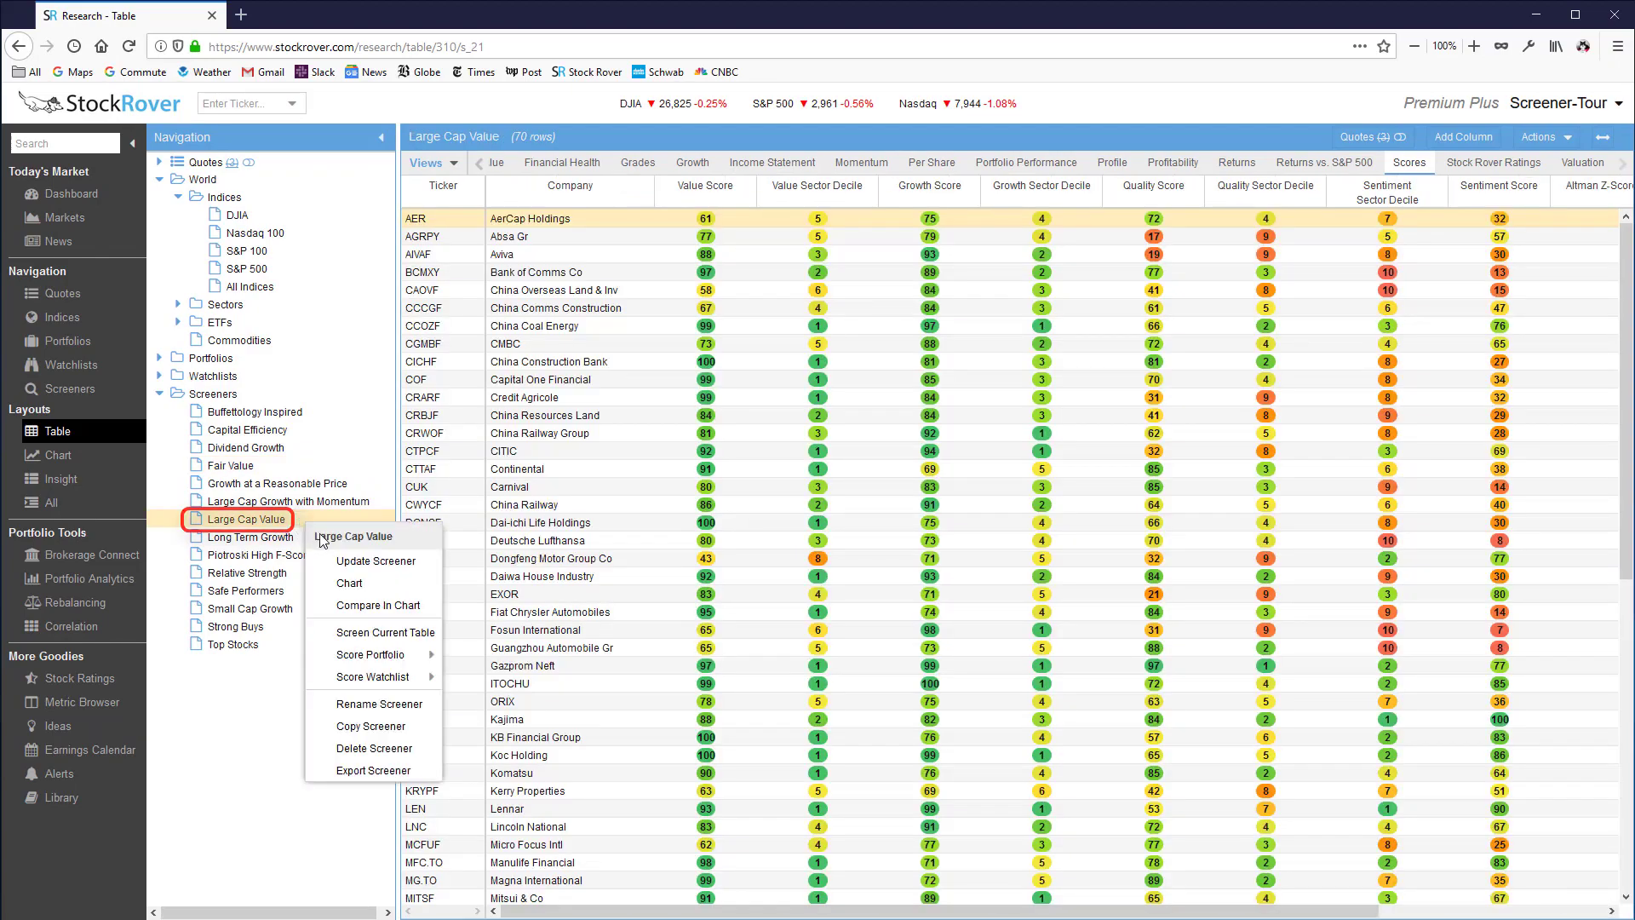
click(376, 561)
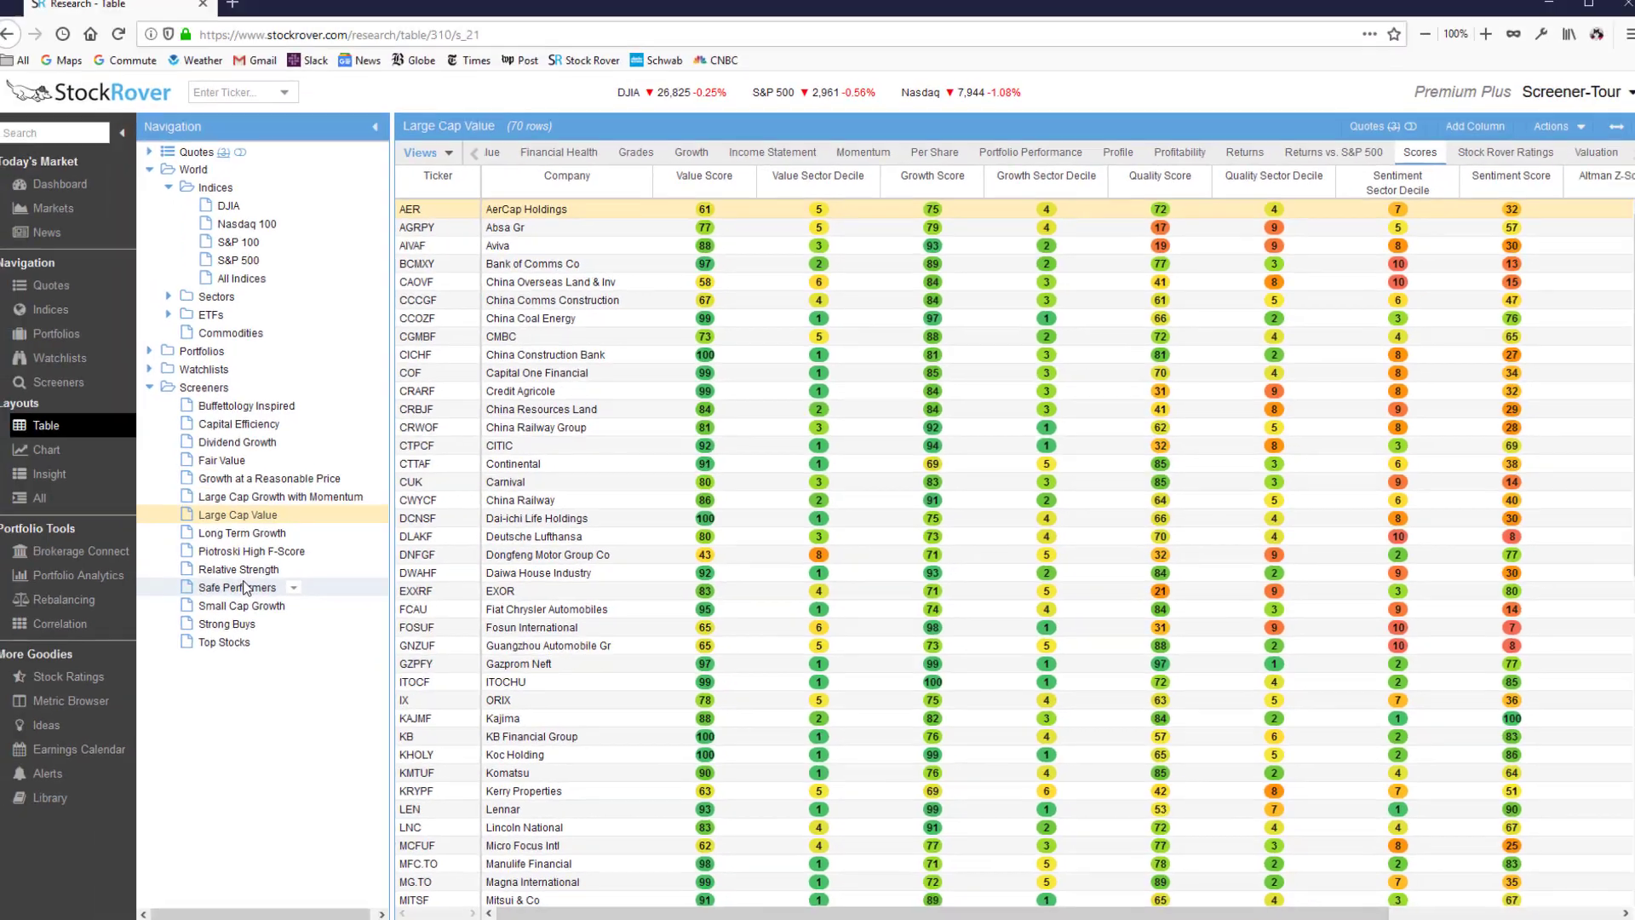
Select Safe Performers and show its eight screening criteria in Update Screener
click(246, 587)
click(293, 588)
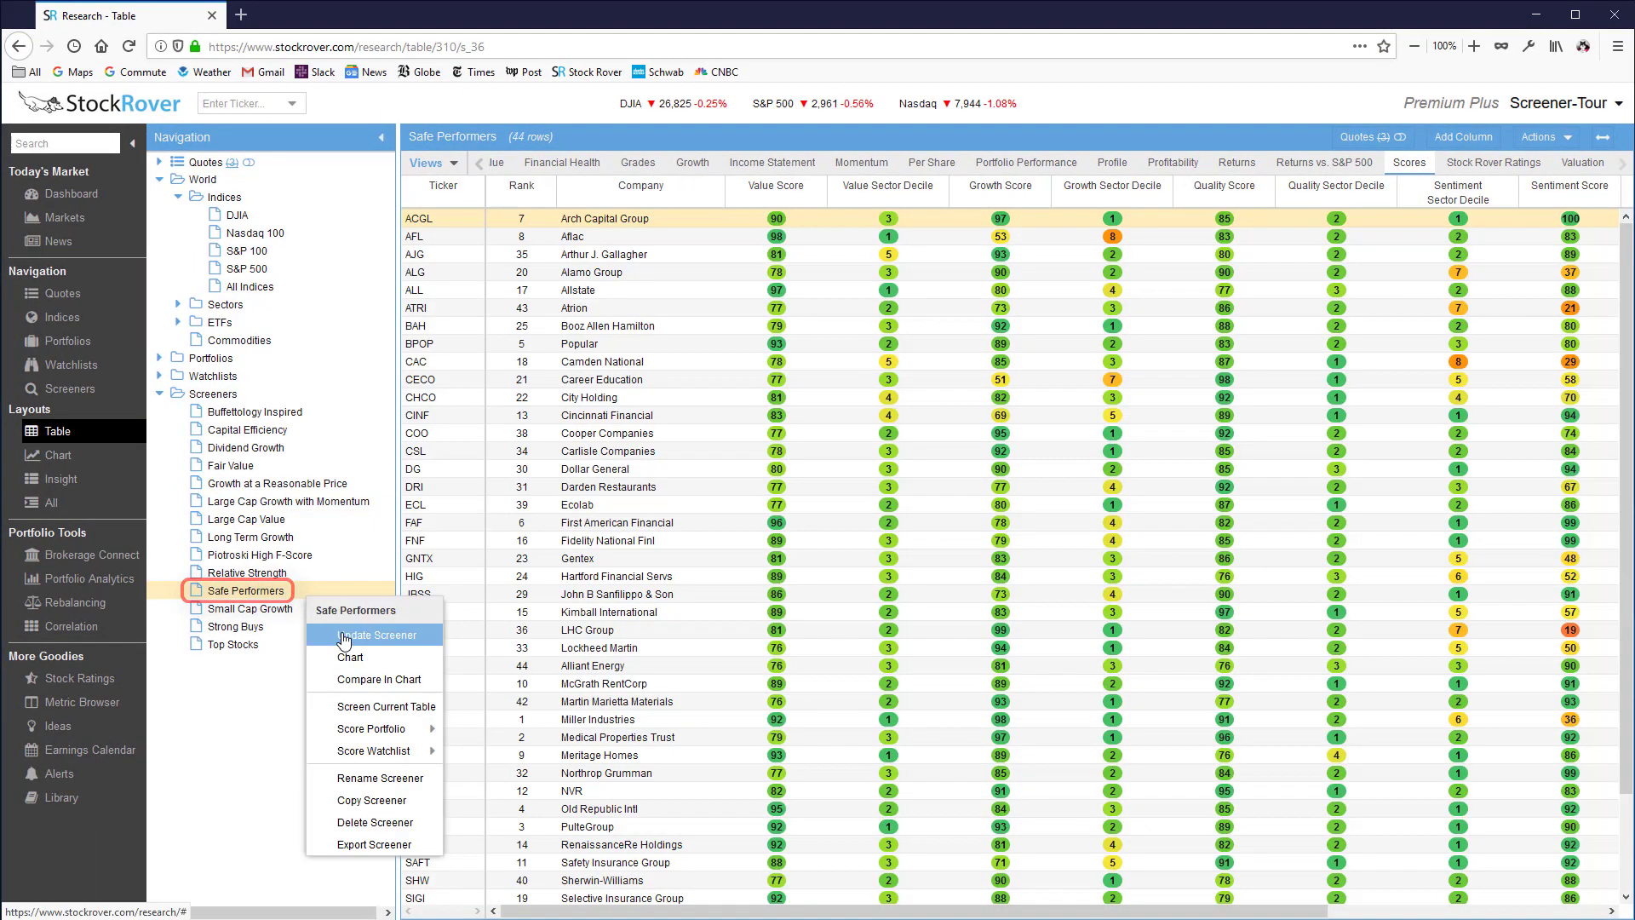
click(344, 636)
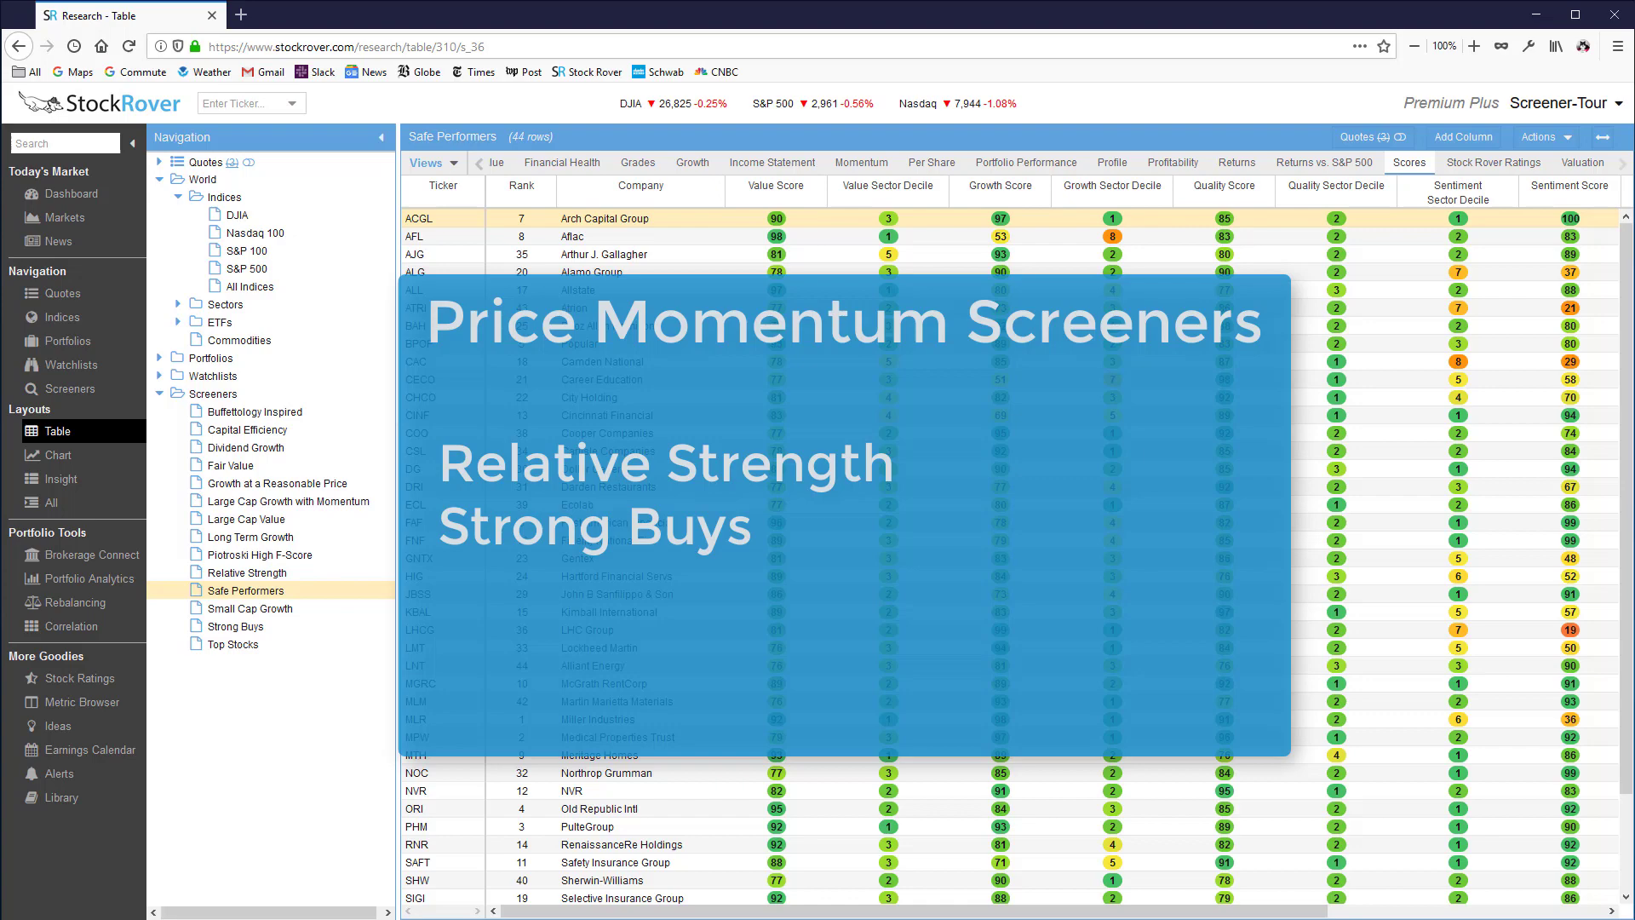
Review Relative Strength's seven return-vs-S&P 500 criteria, cancel, then briefly check the table Views list
click(255, 573)
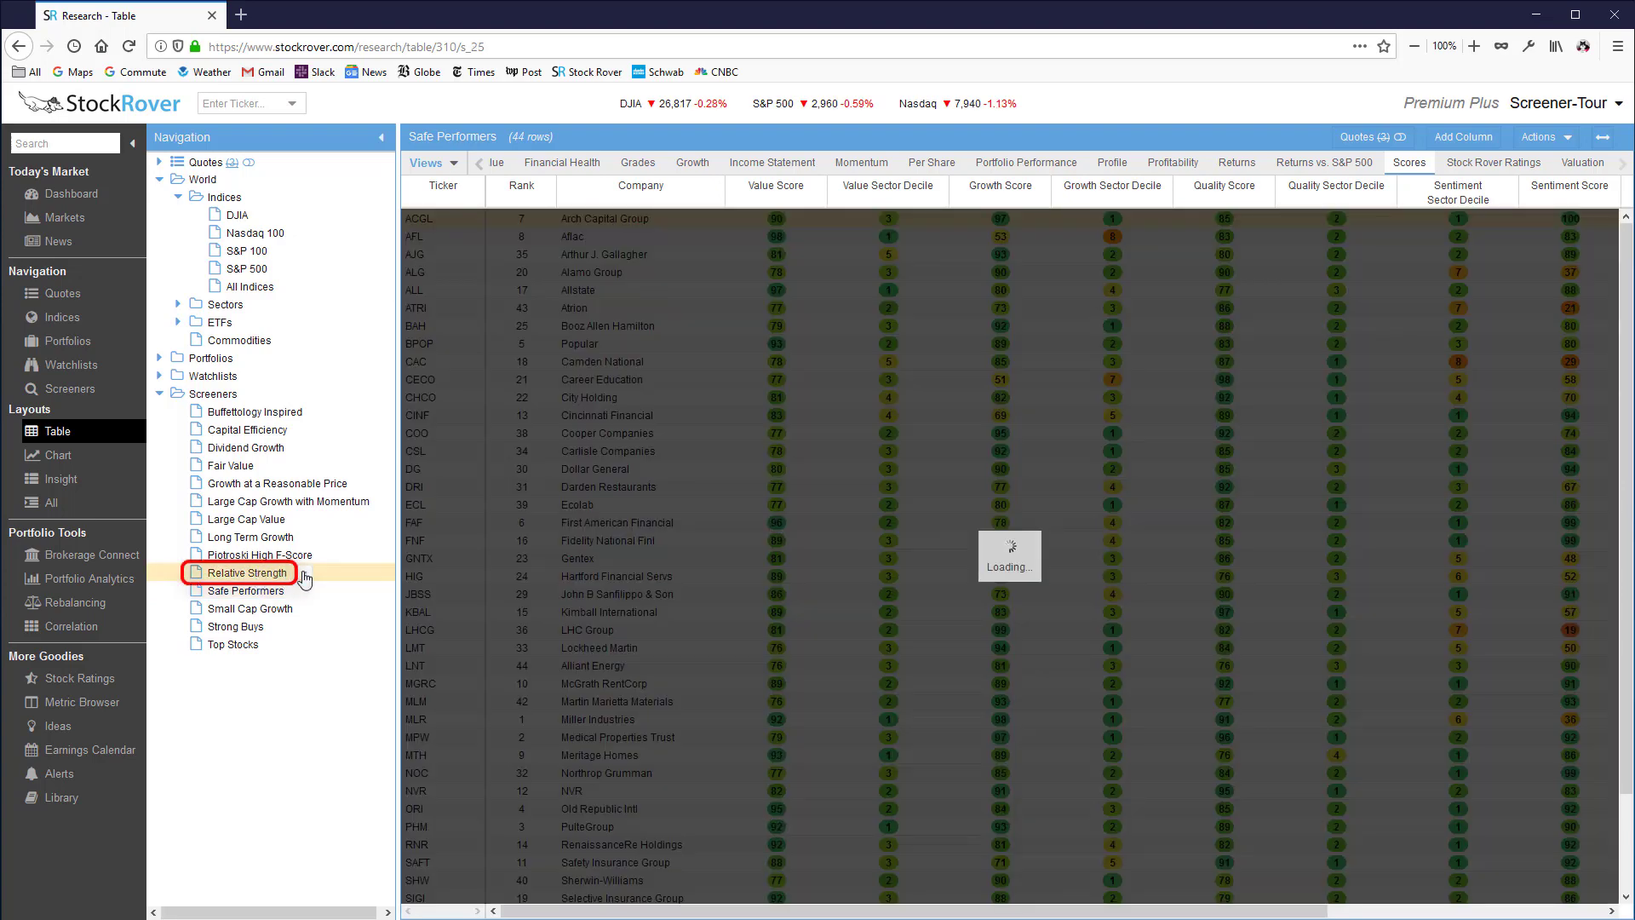
click(304, 573)
click(366, 610)
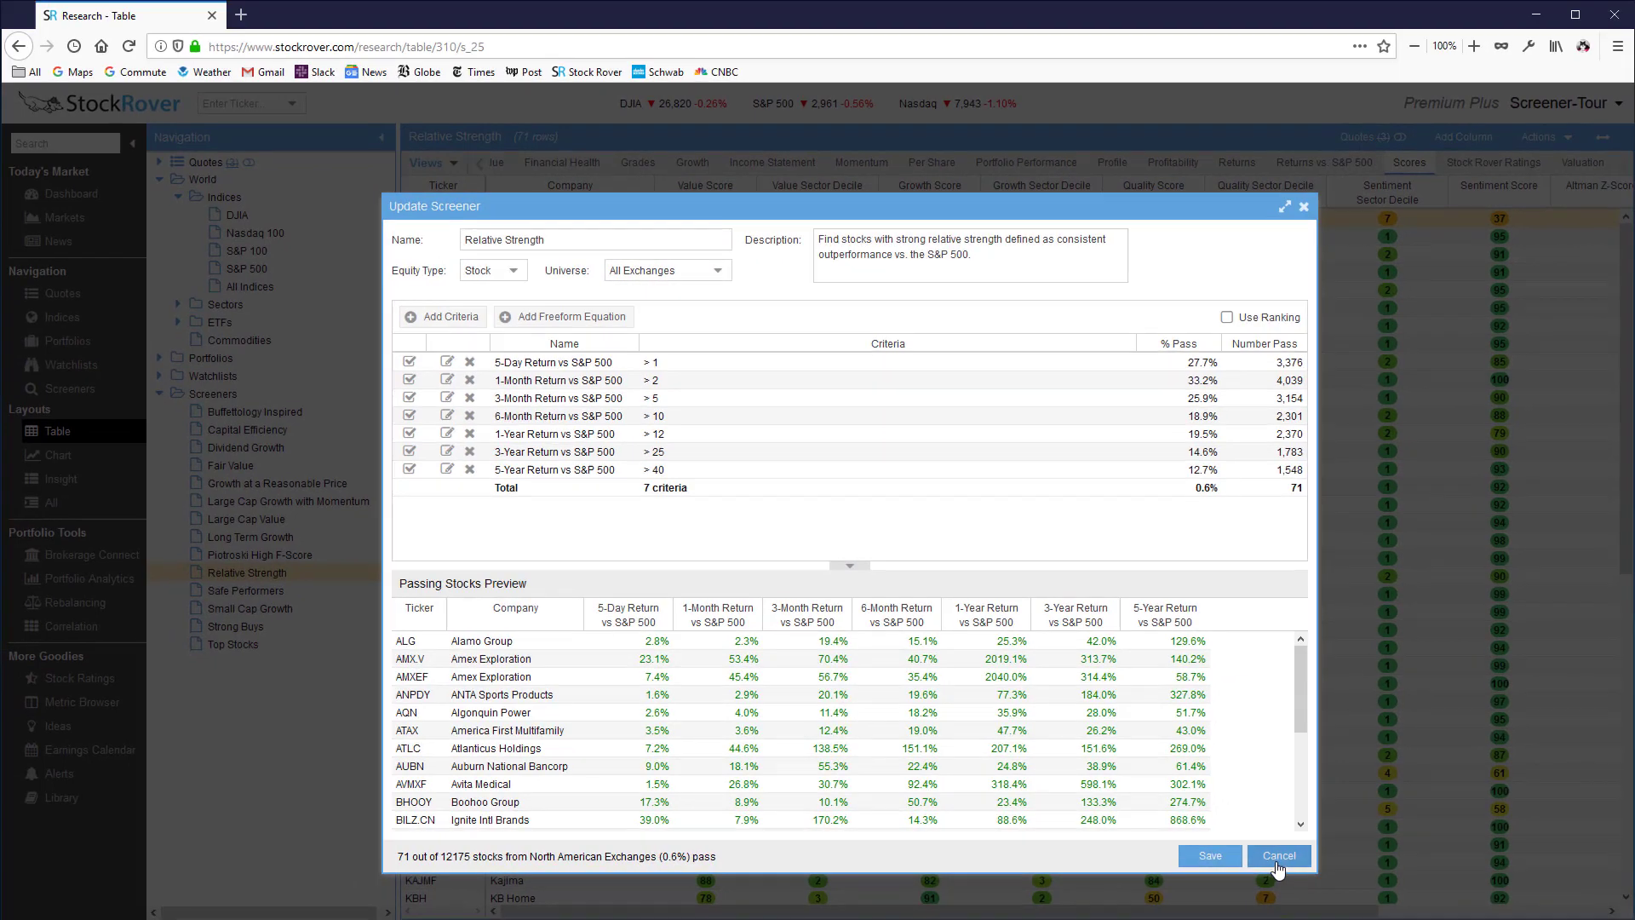
click(1277, 855)
click(425, 162)
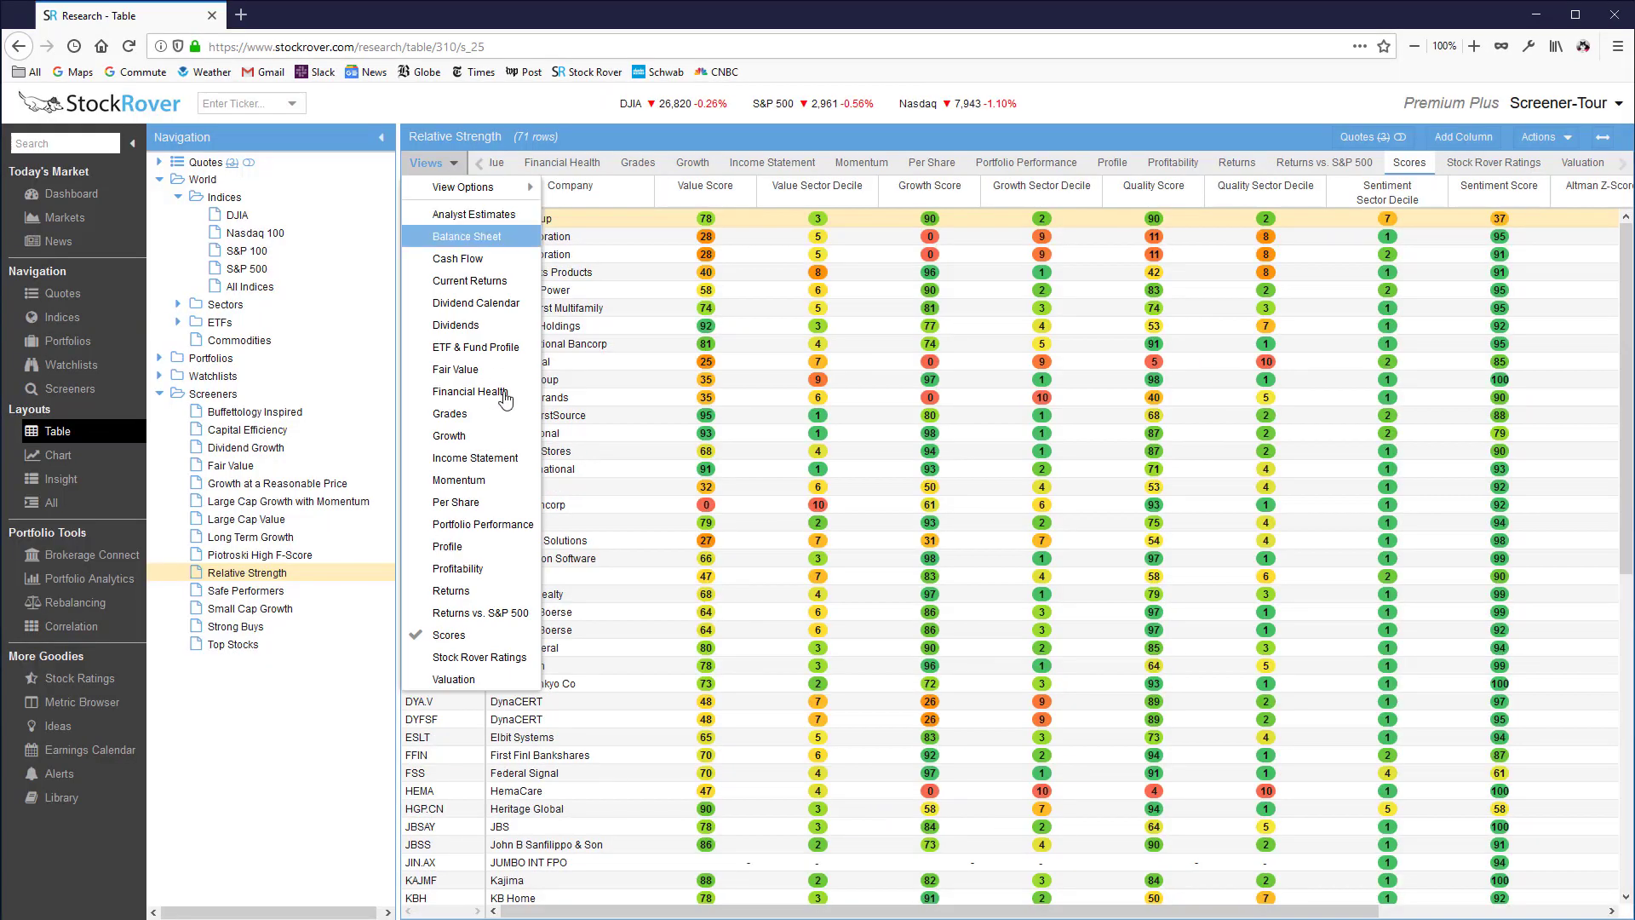
click(464, 613)
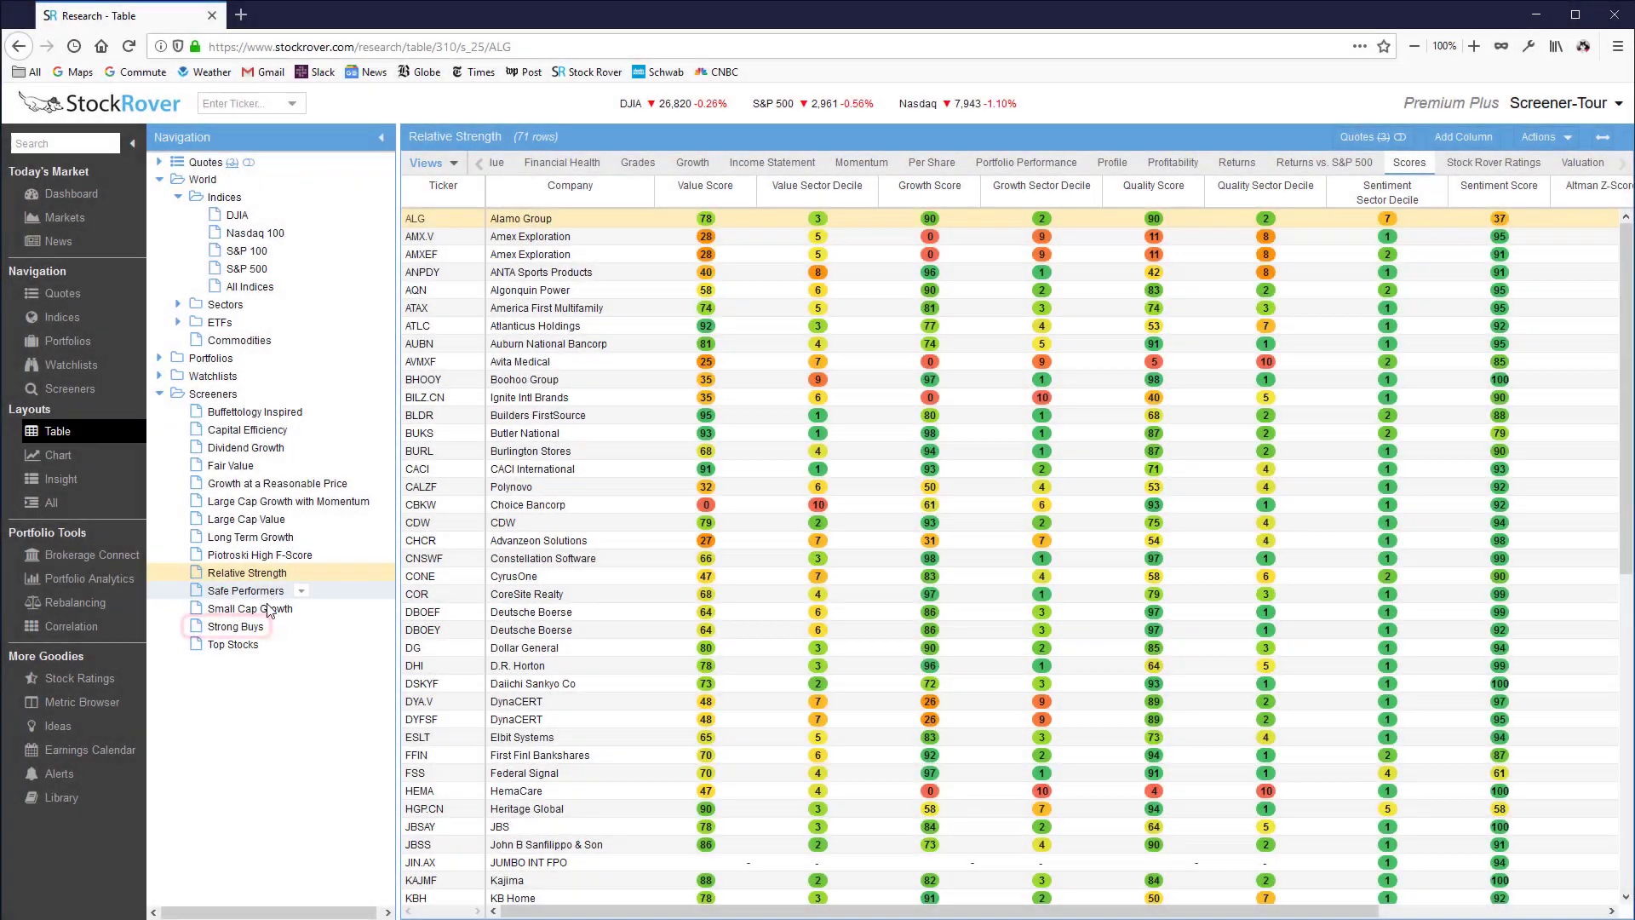
Load the Strong Buys screener's 124 stocks and open its Update Screener criteria for review
click(246, 628)
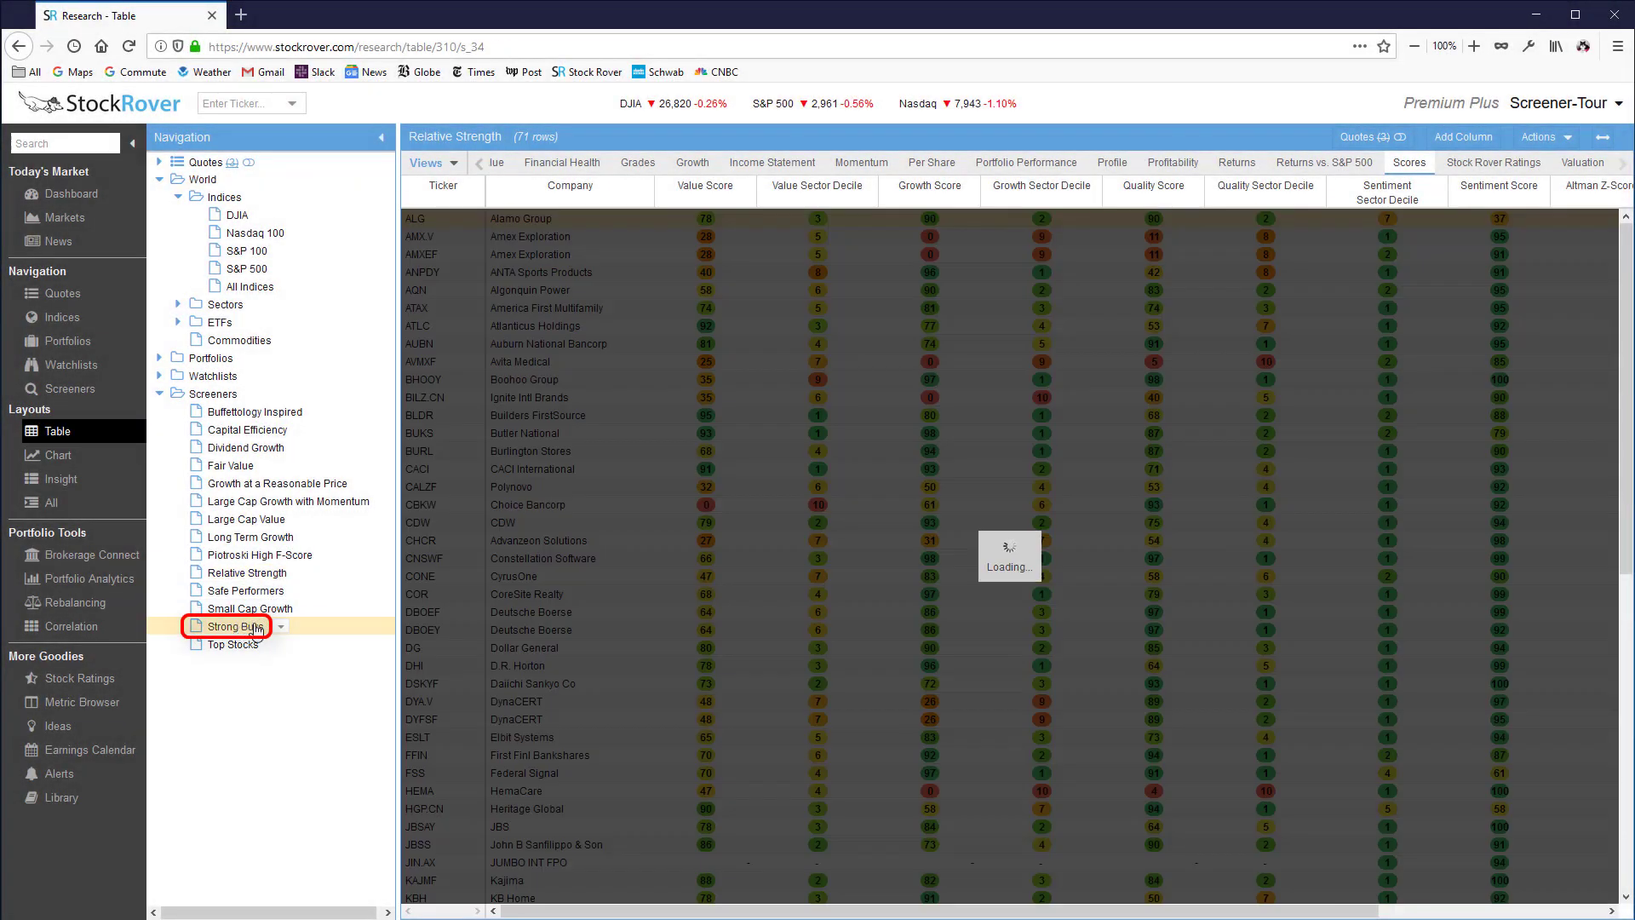
click(281, 630)
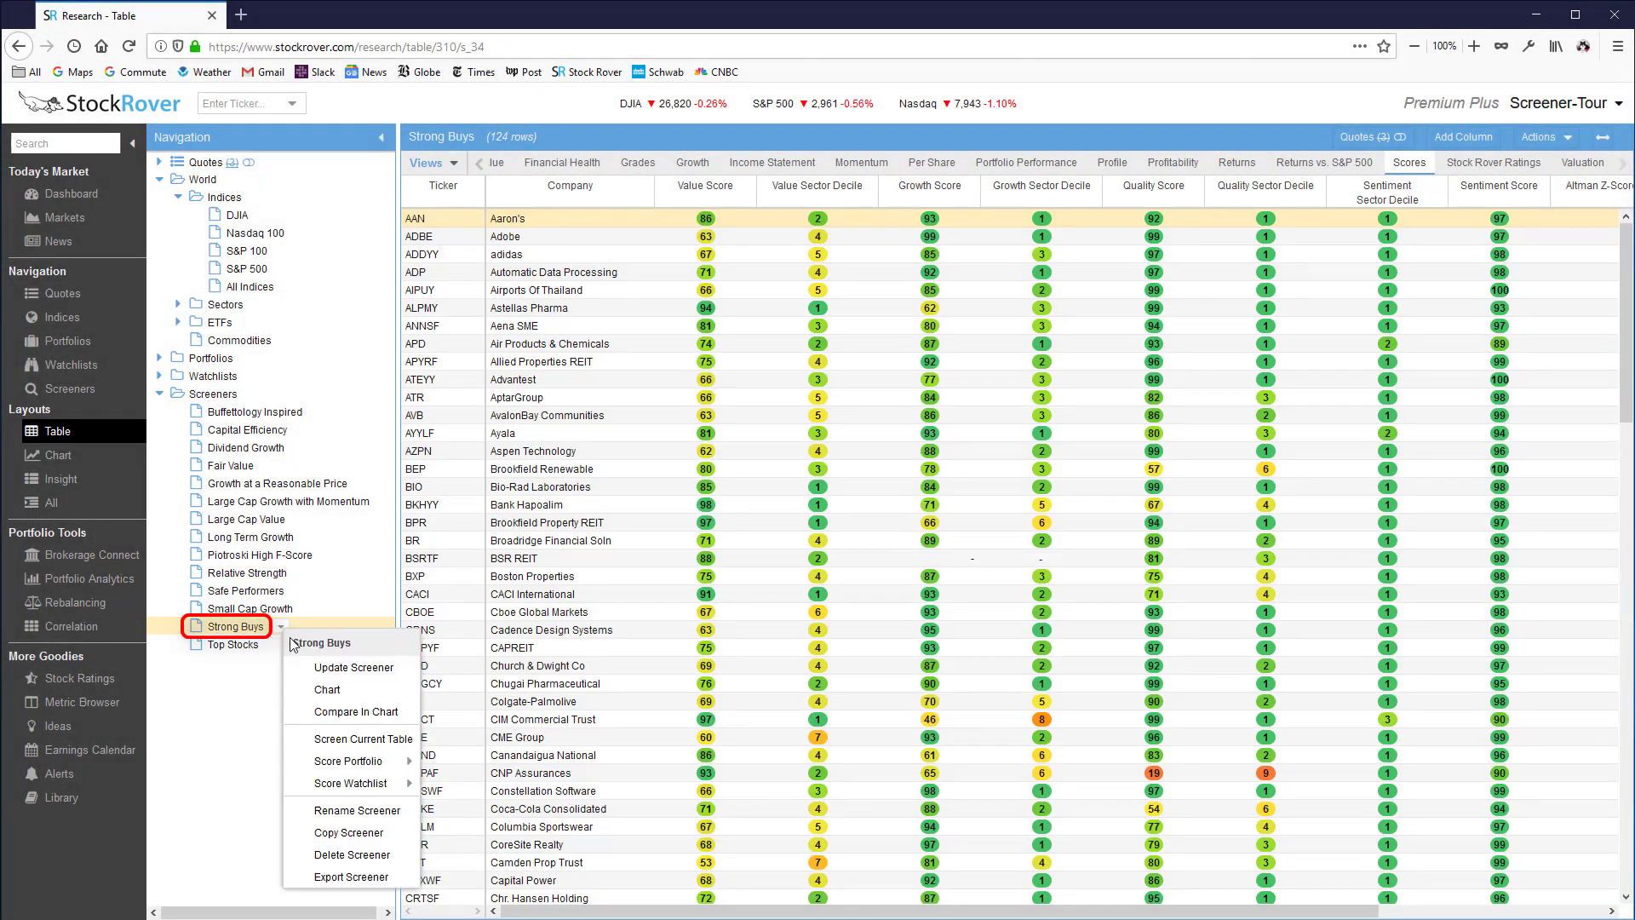
click(308, 667)
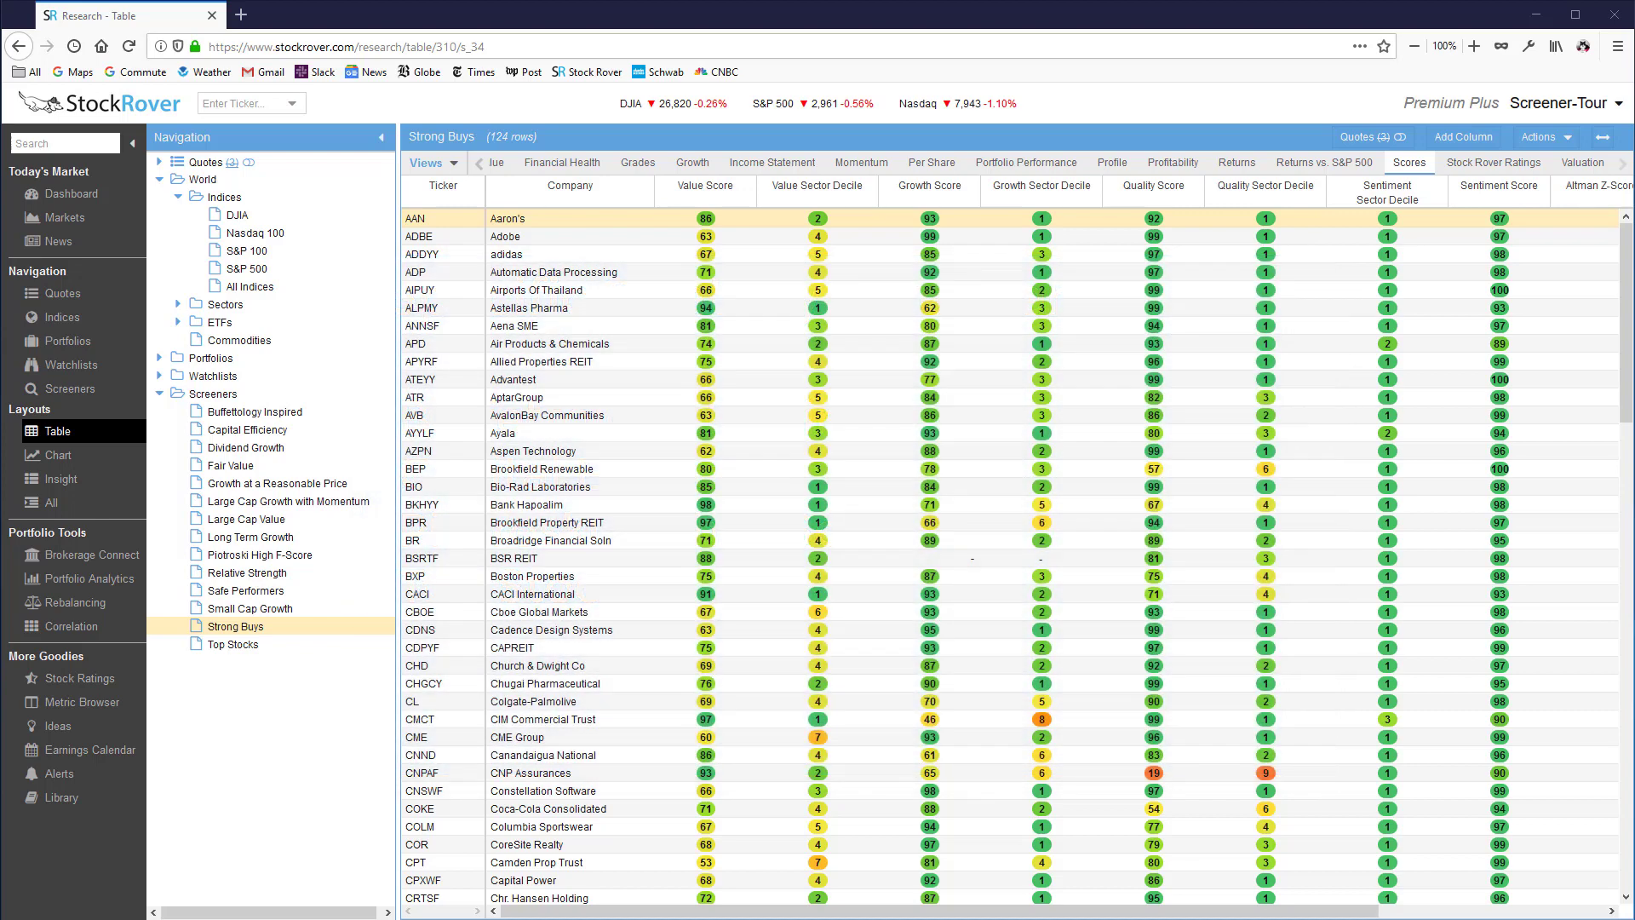
Load Buffettology Inspired's 266 stocks, review its earnings-yield, EPS and ROE criteria, then cancel
click(211, 417)
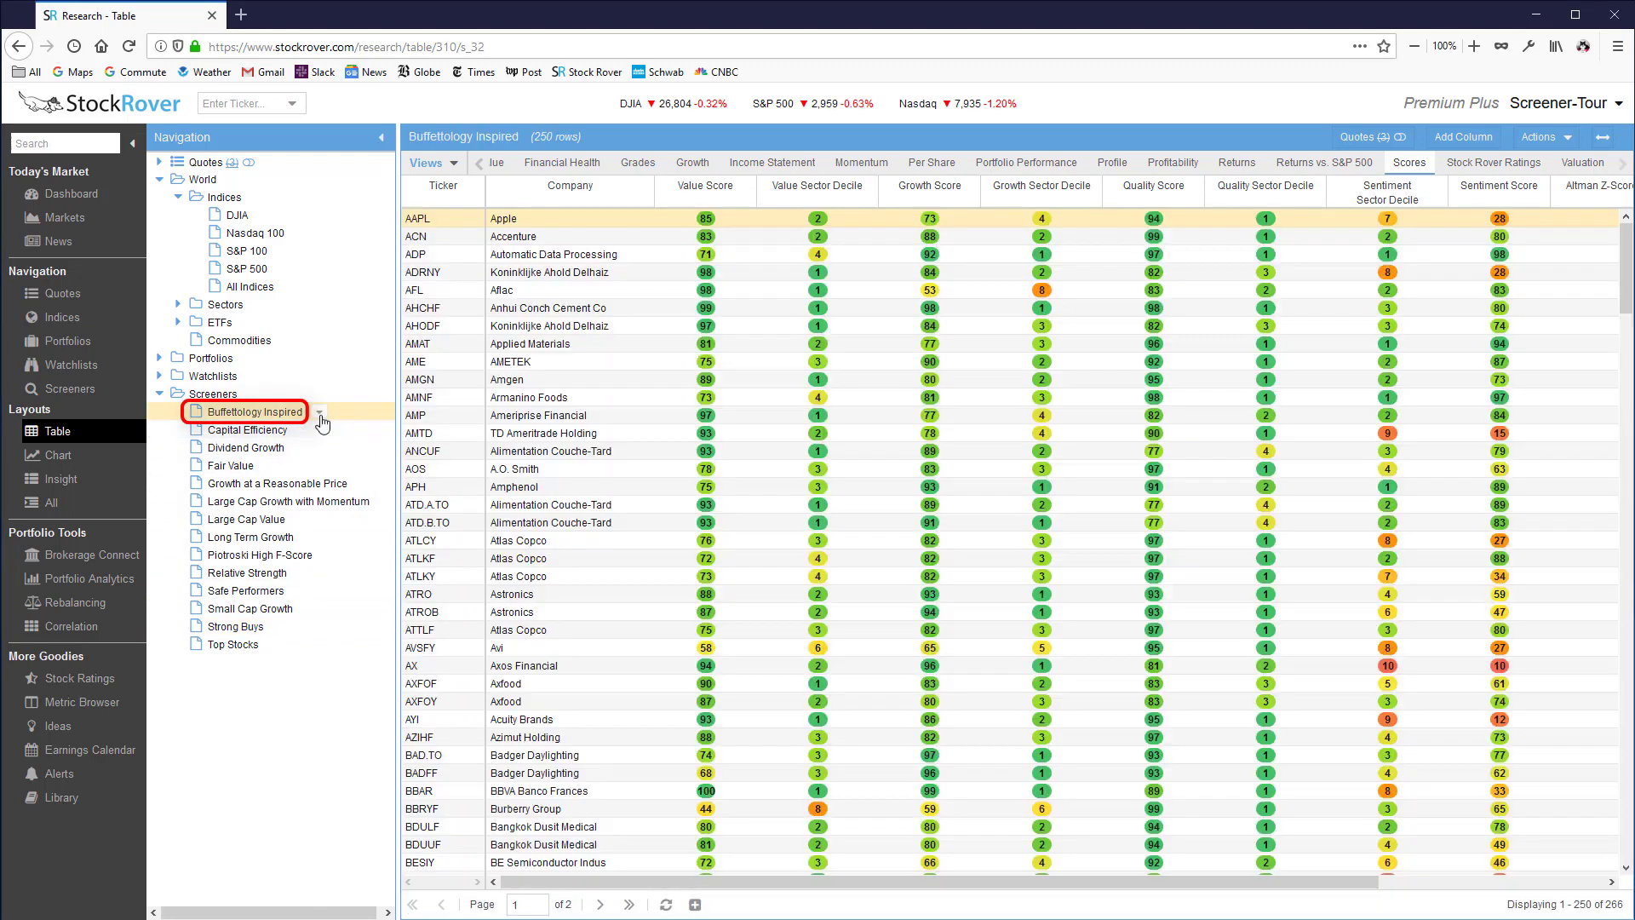
click(321, 418)
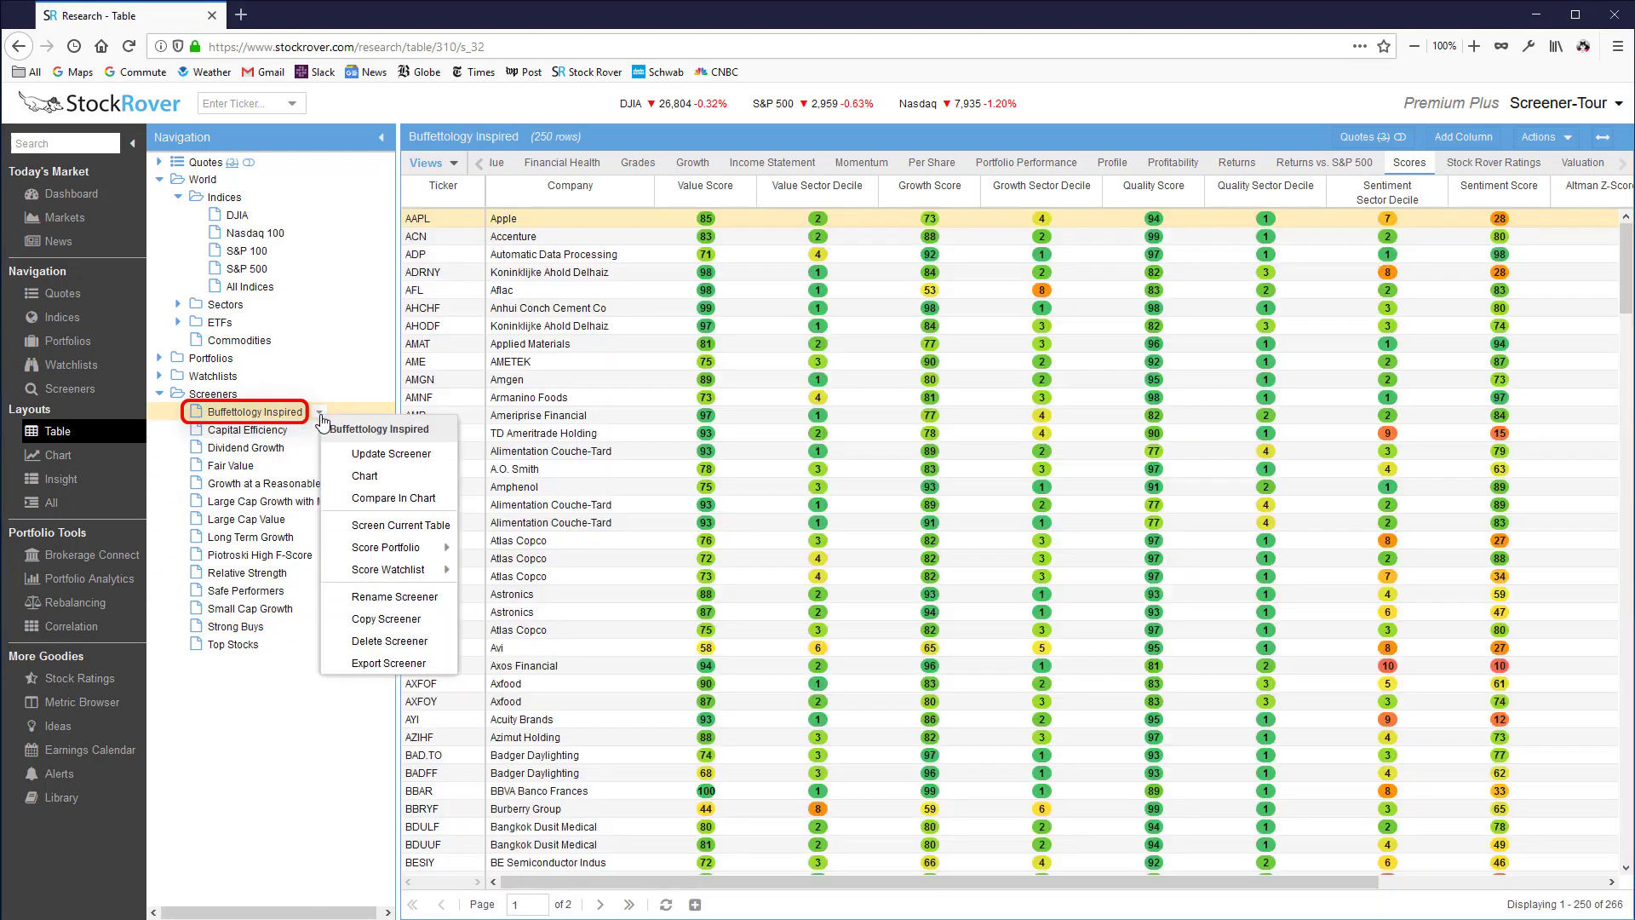
click(361, 454)
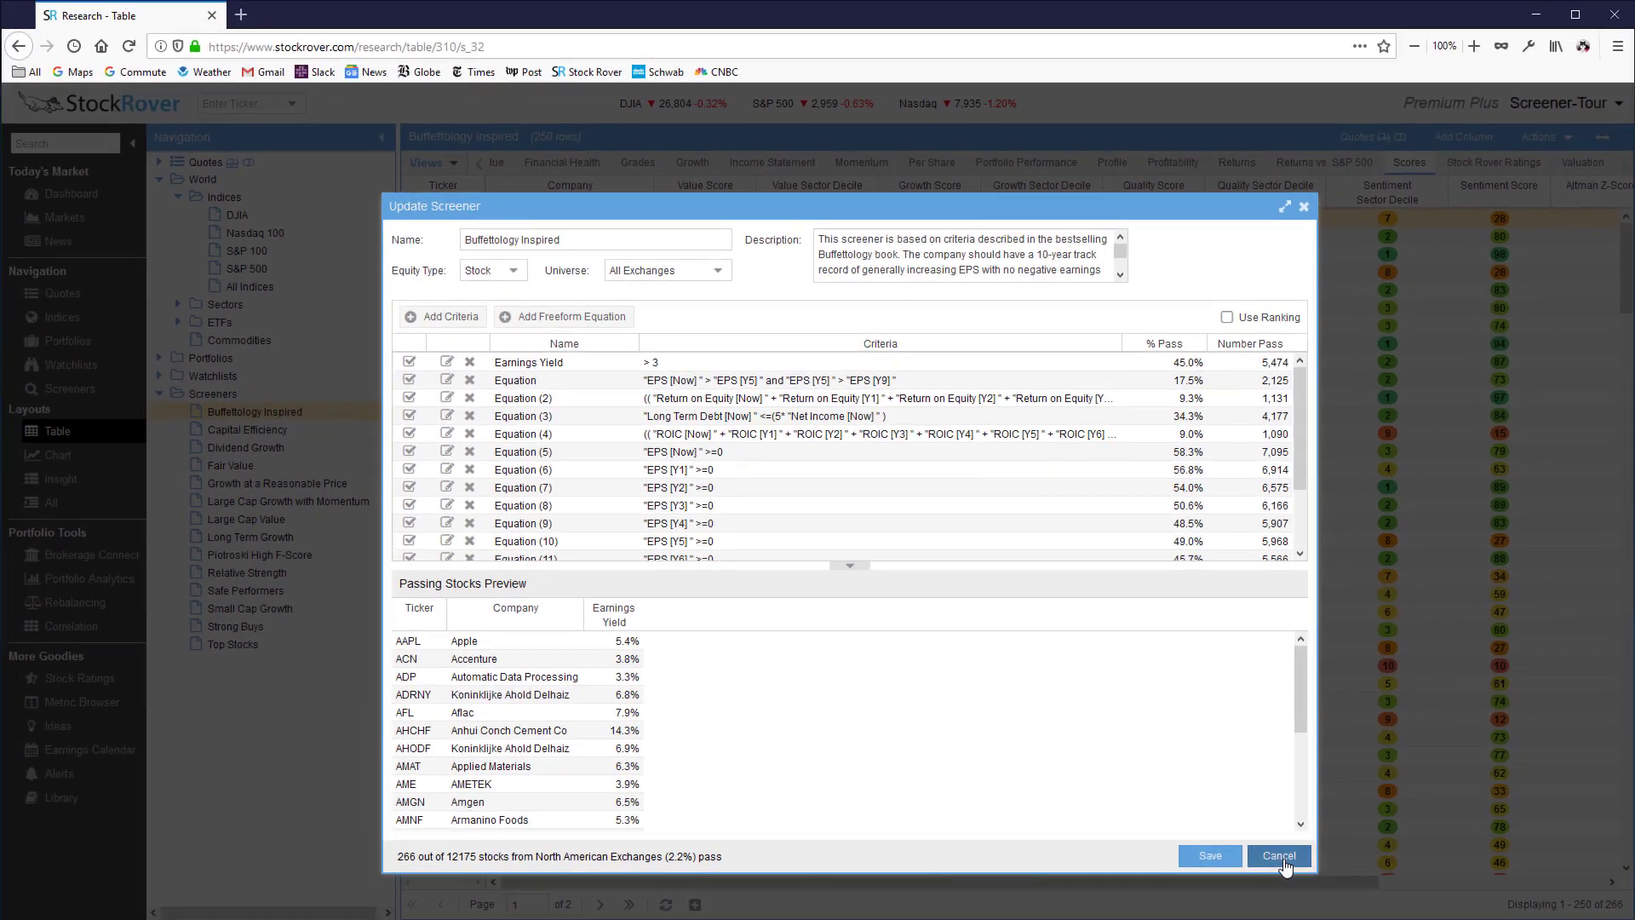
click(1297, 860)
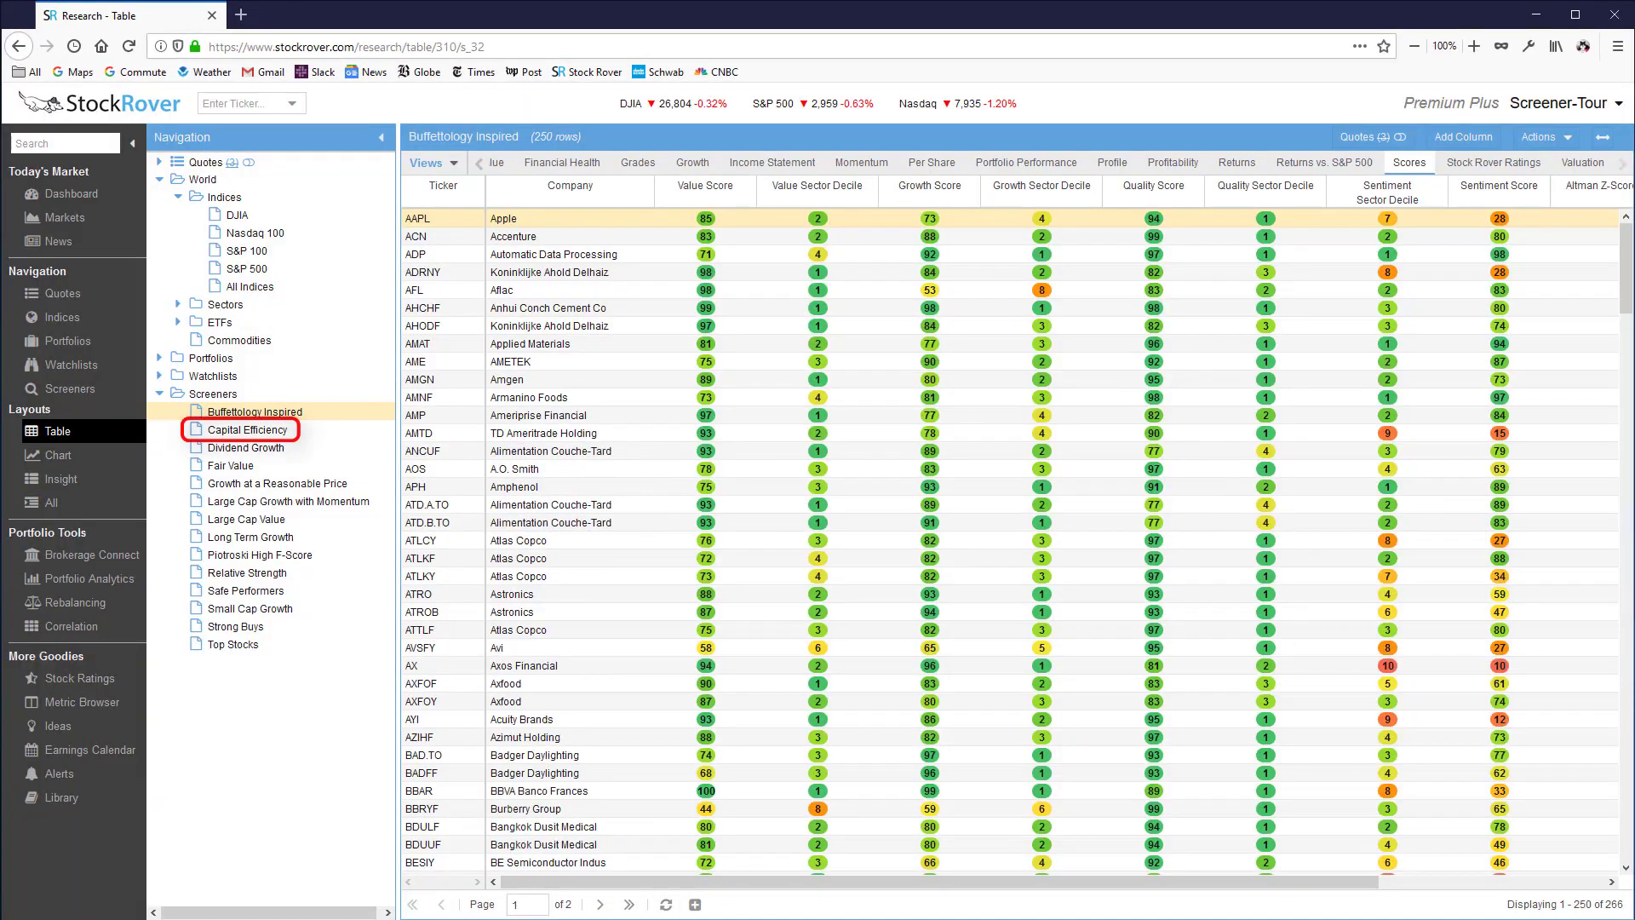
Load Capital Efficiency's 76 stocks, review its six ROIC and ROA/ROE criteria, then cancel
click(290, 434)
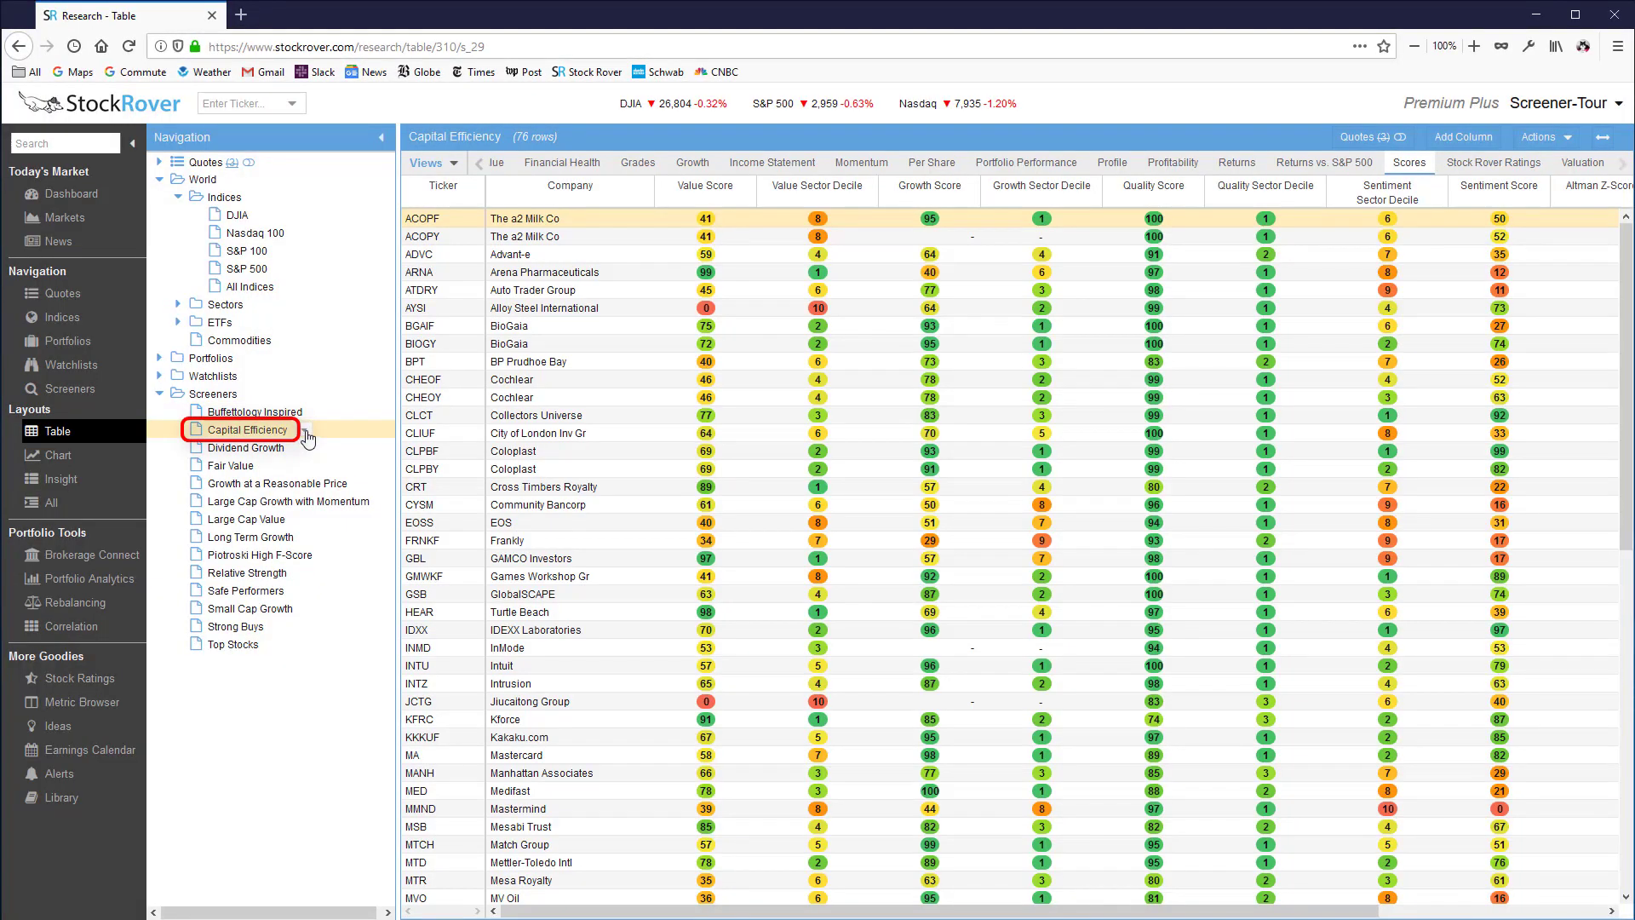
right_click(308, 439)
click(333, 458)
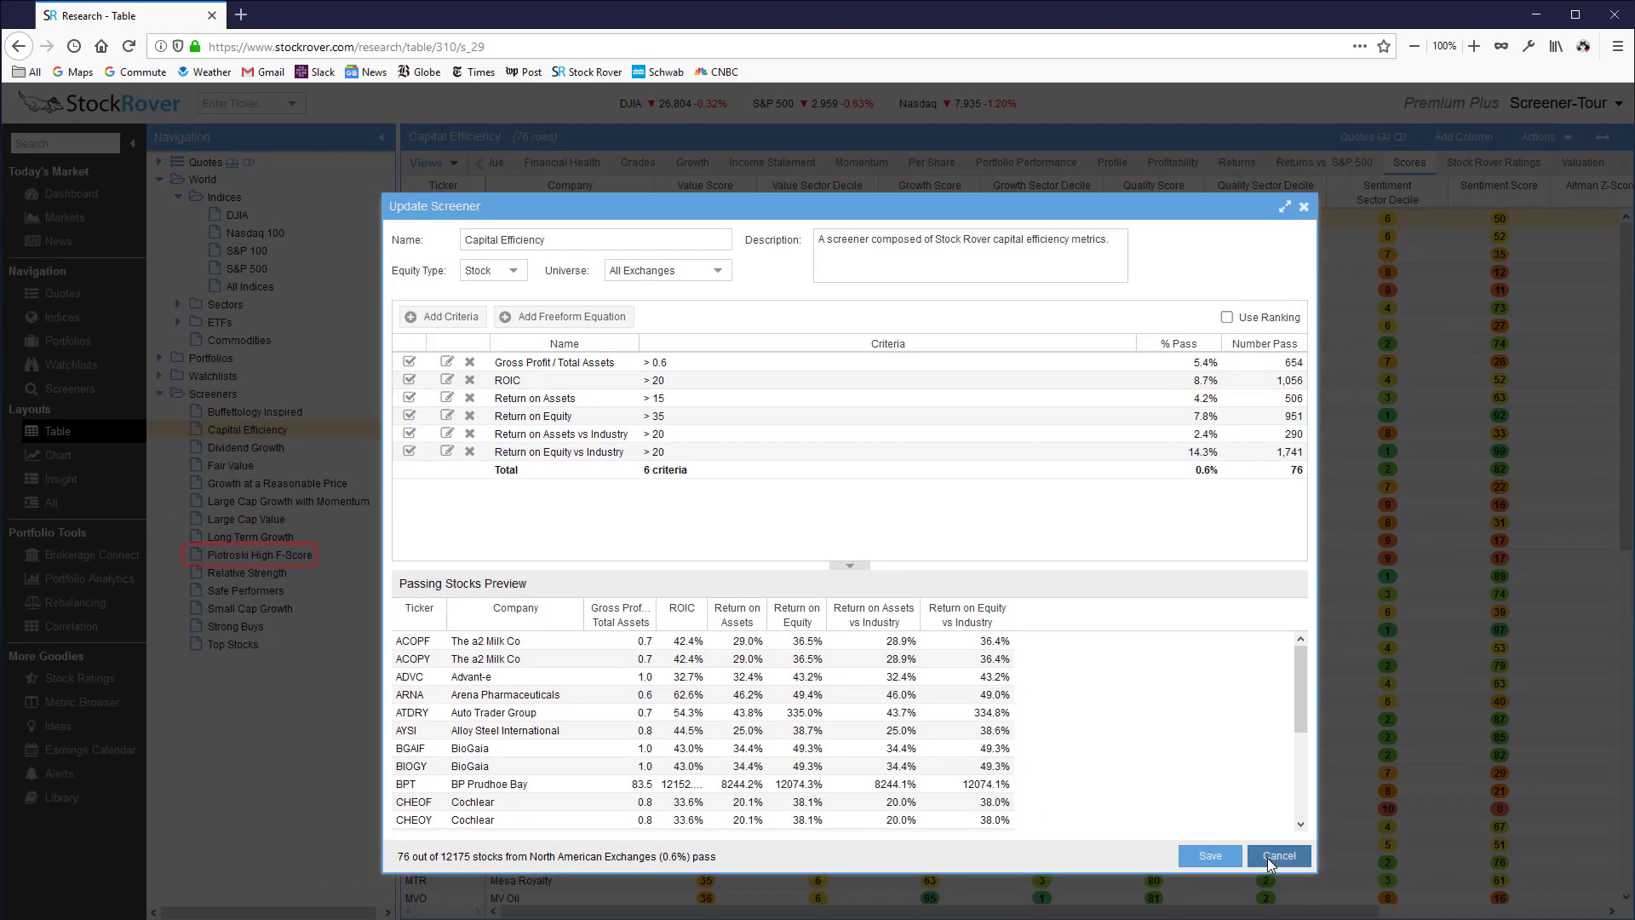
click(1319, 863)
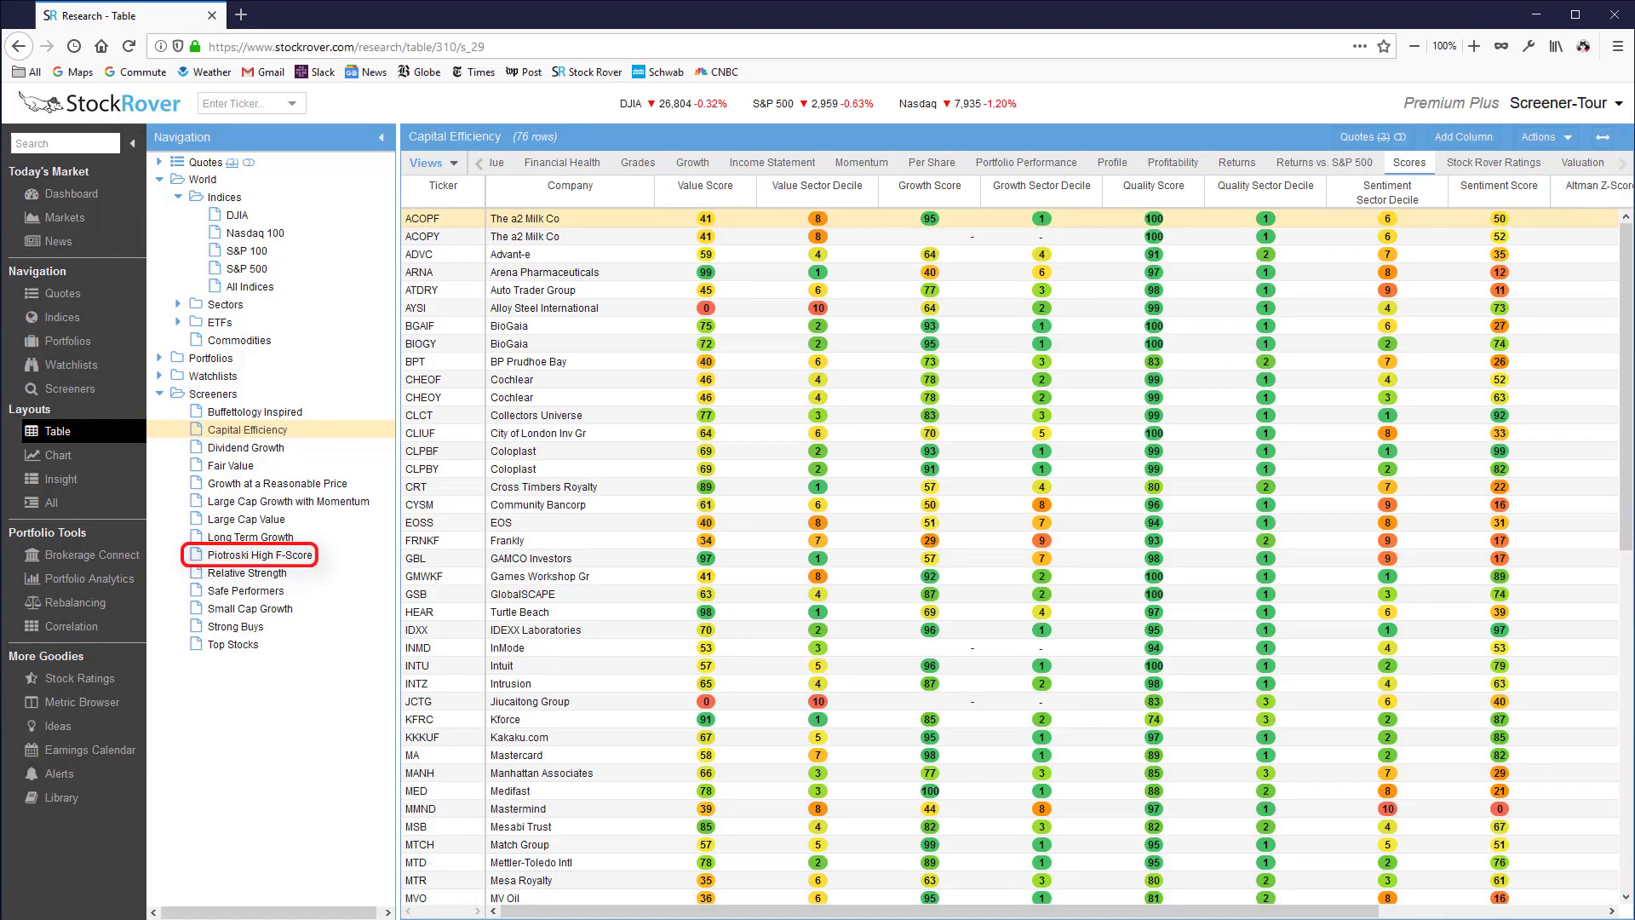
Load Piotroski High F-Score's 34 stocks, review its F-Score and exchange criteria, then cancel
click(313, 555)
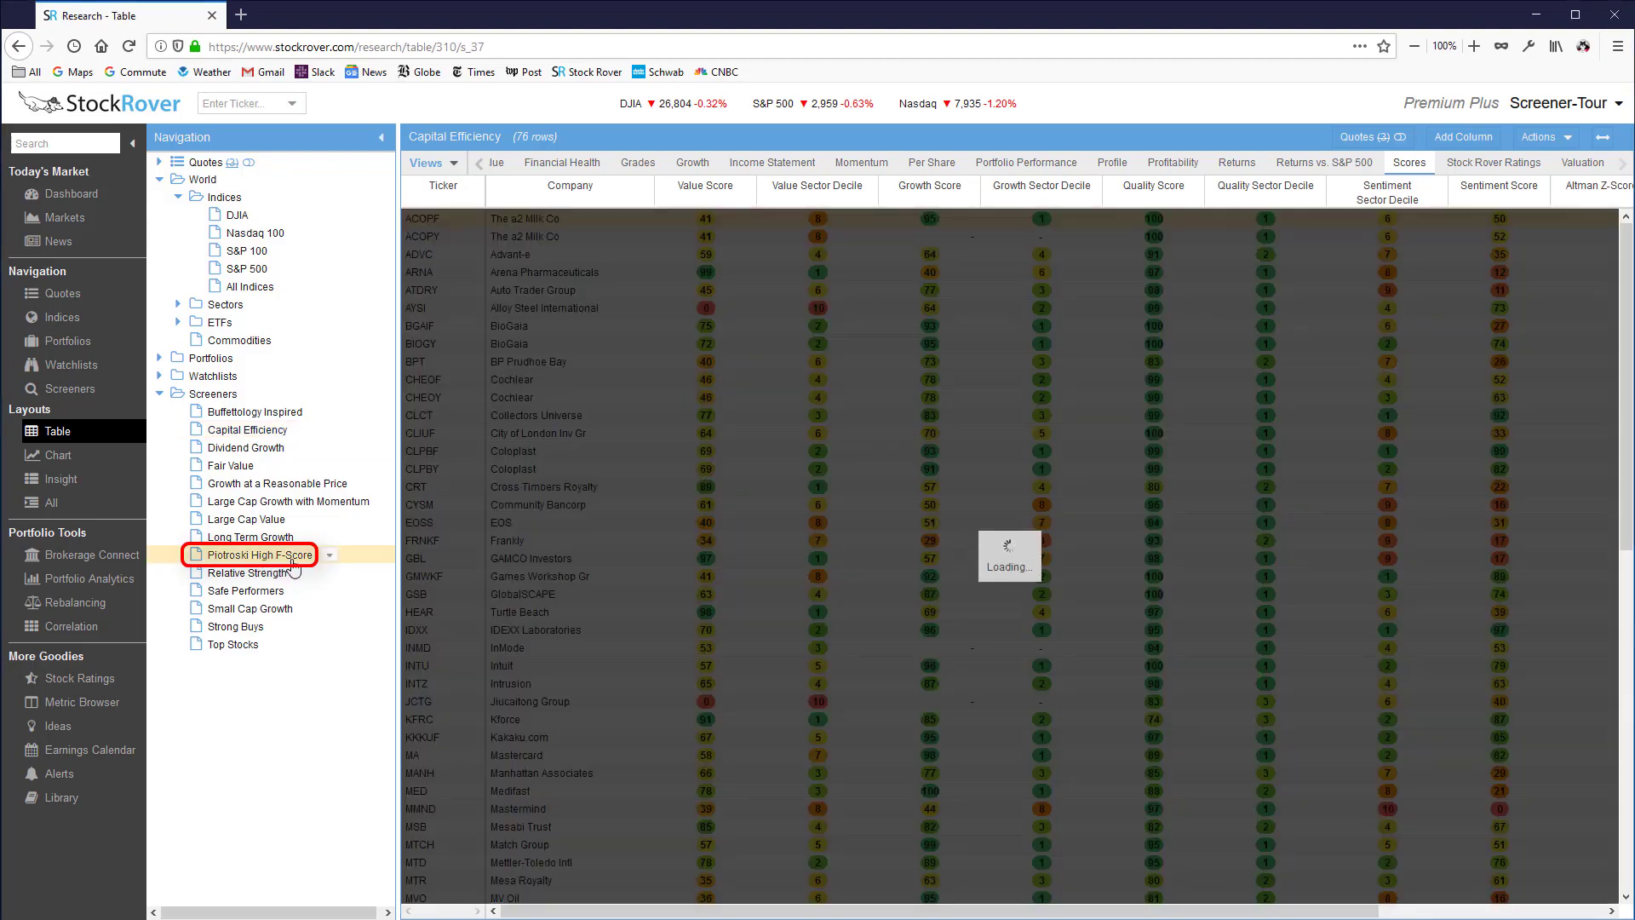
click(333, 559)
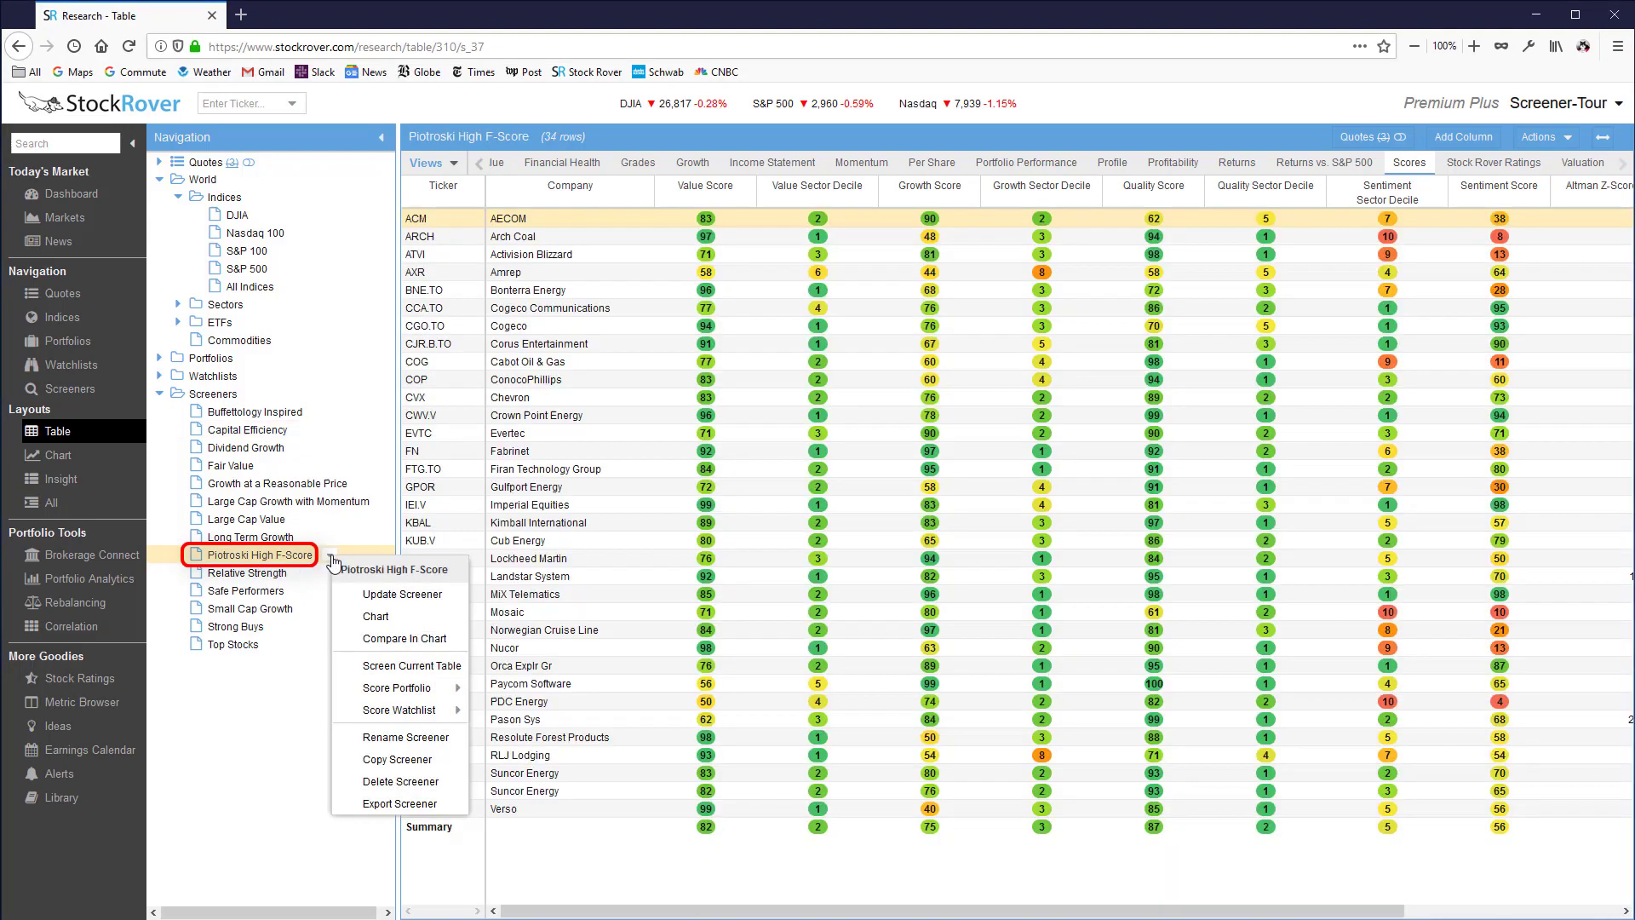
click(370, 597)
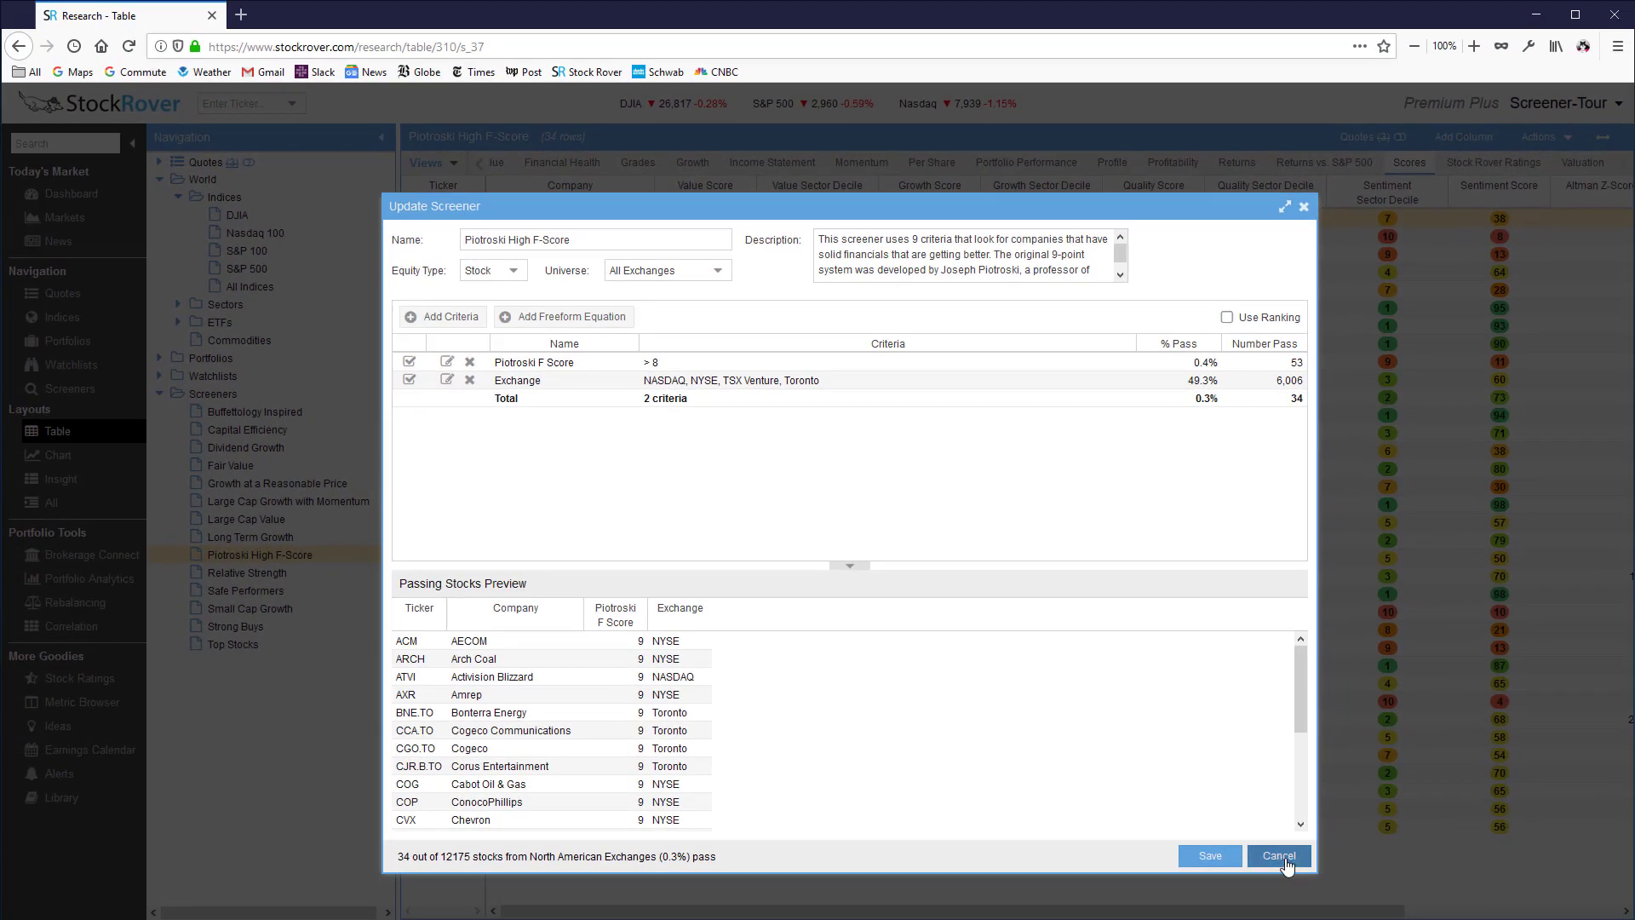
click(1284, 859)
Open the Top Stocks screener's Update Screener criteria to review its definition
right_click(277, 649)
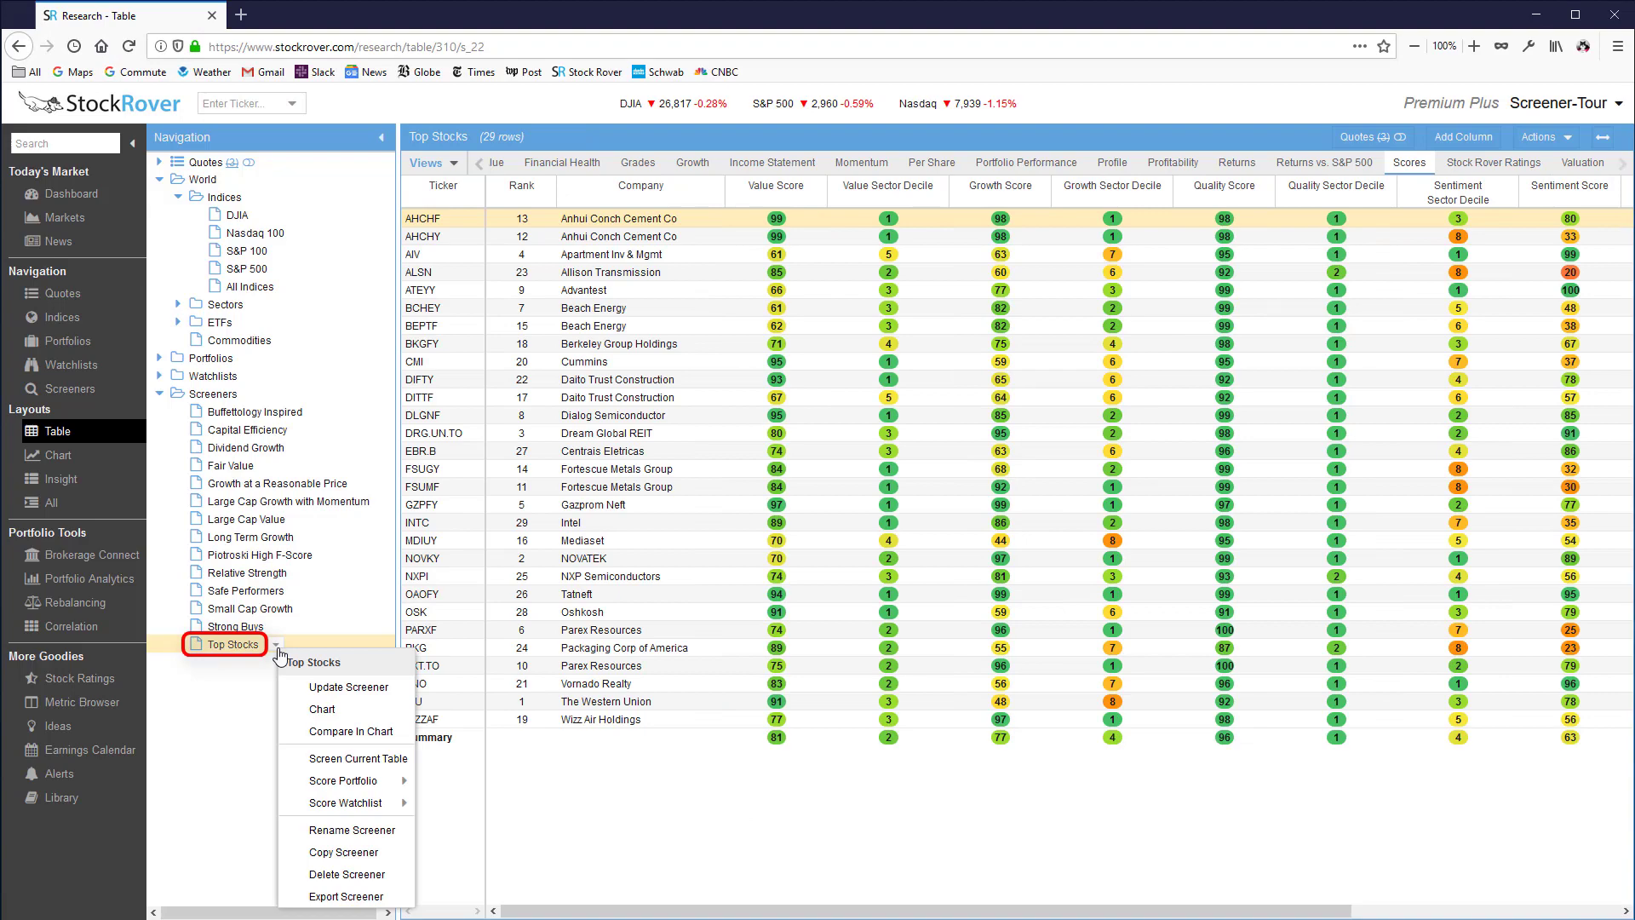
click(308, 686)
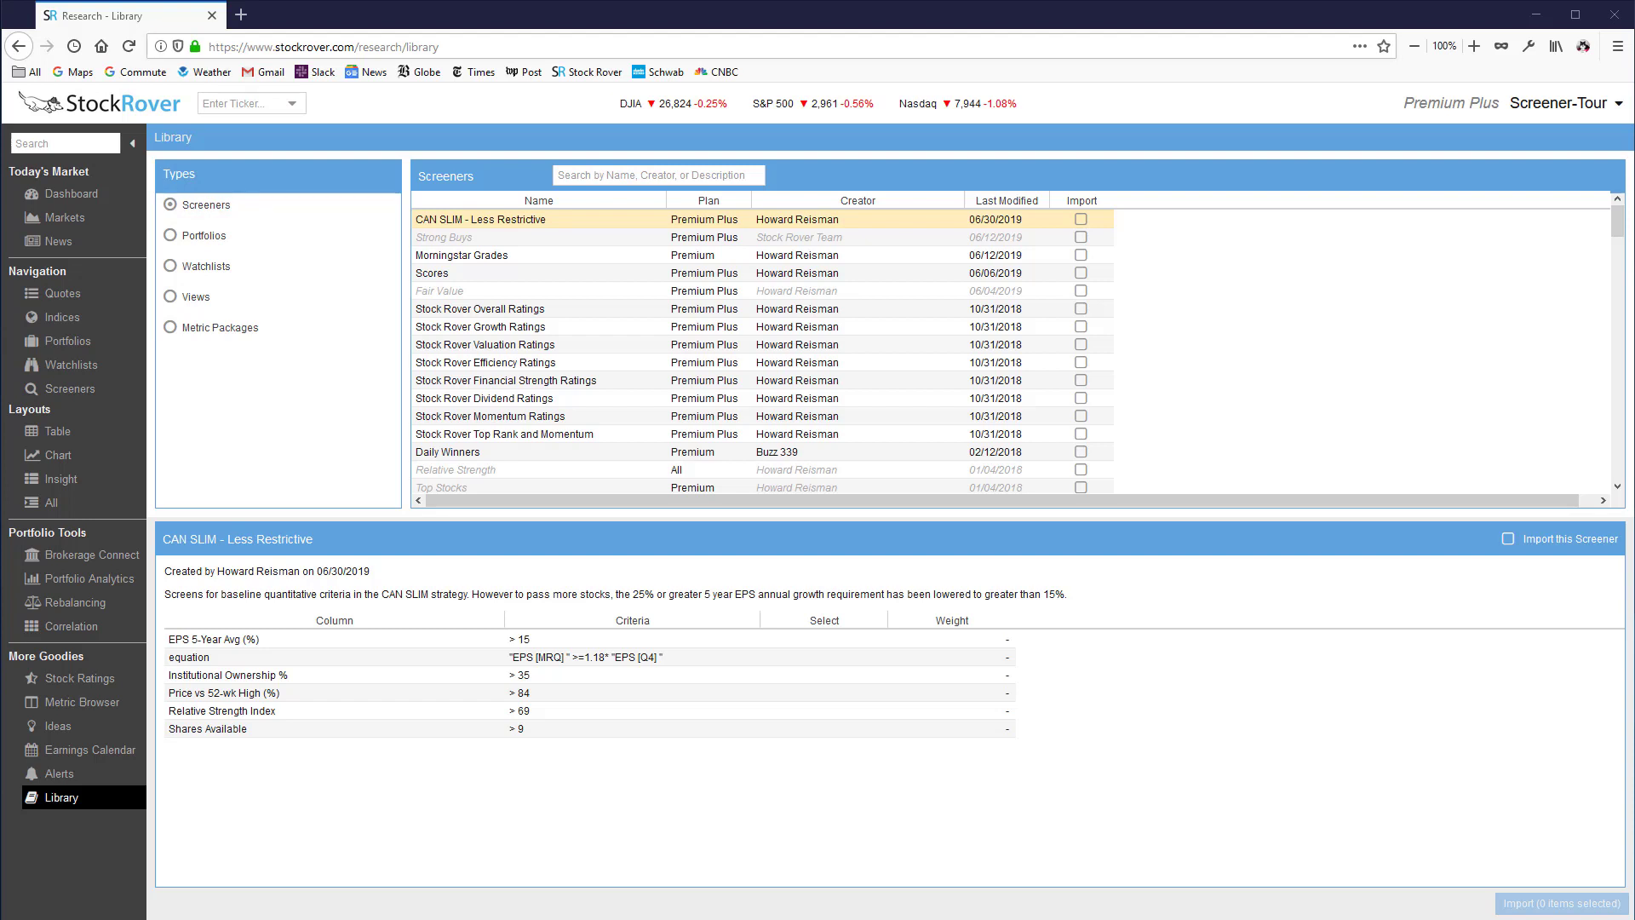
Search the Library for 'ETF' and import the ETF Low Expenses screener
click(664, 172)
text(ETF)
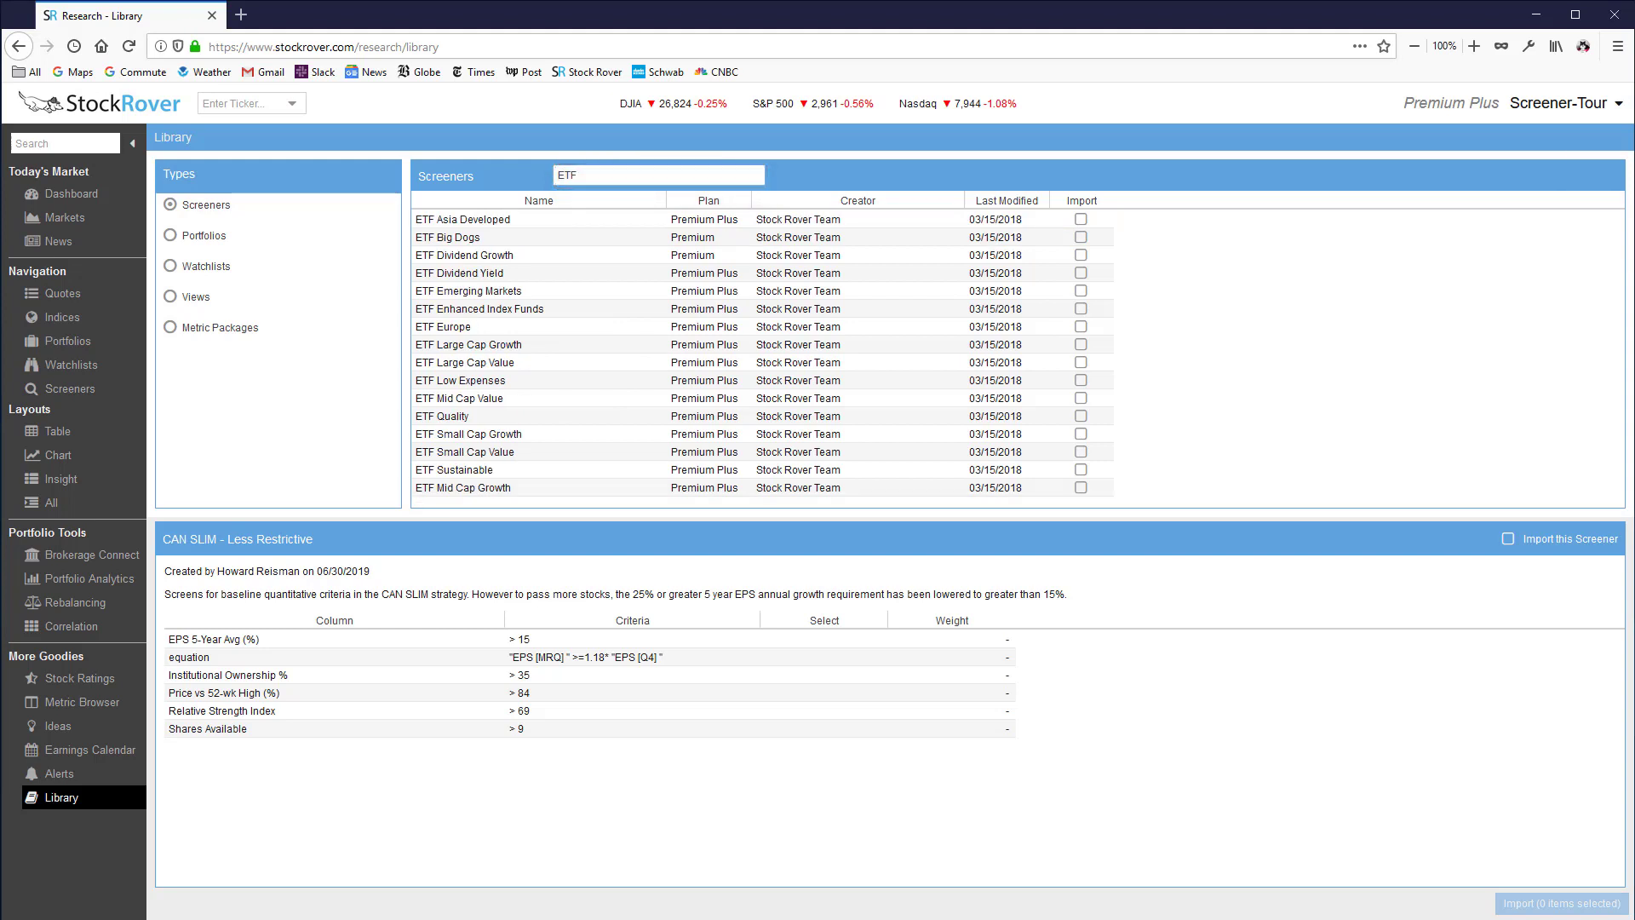
click(1080, 380)
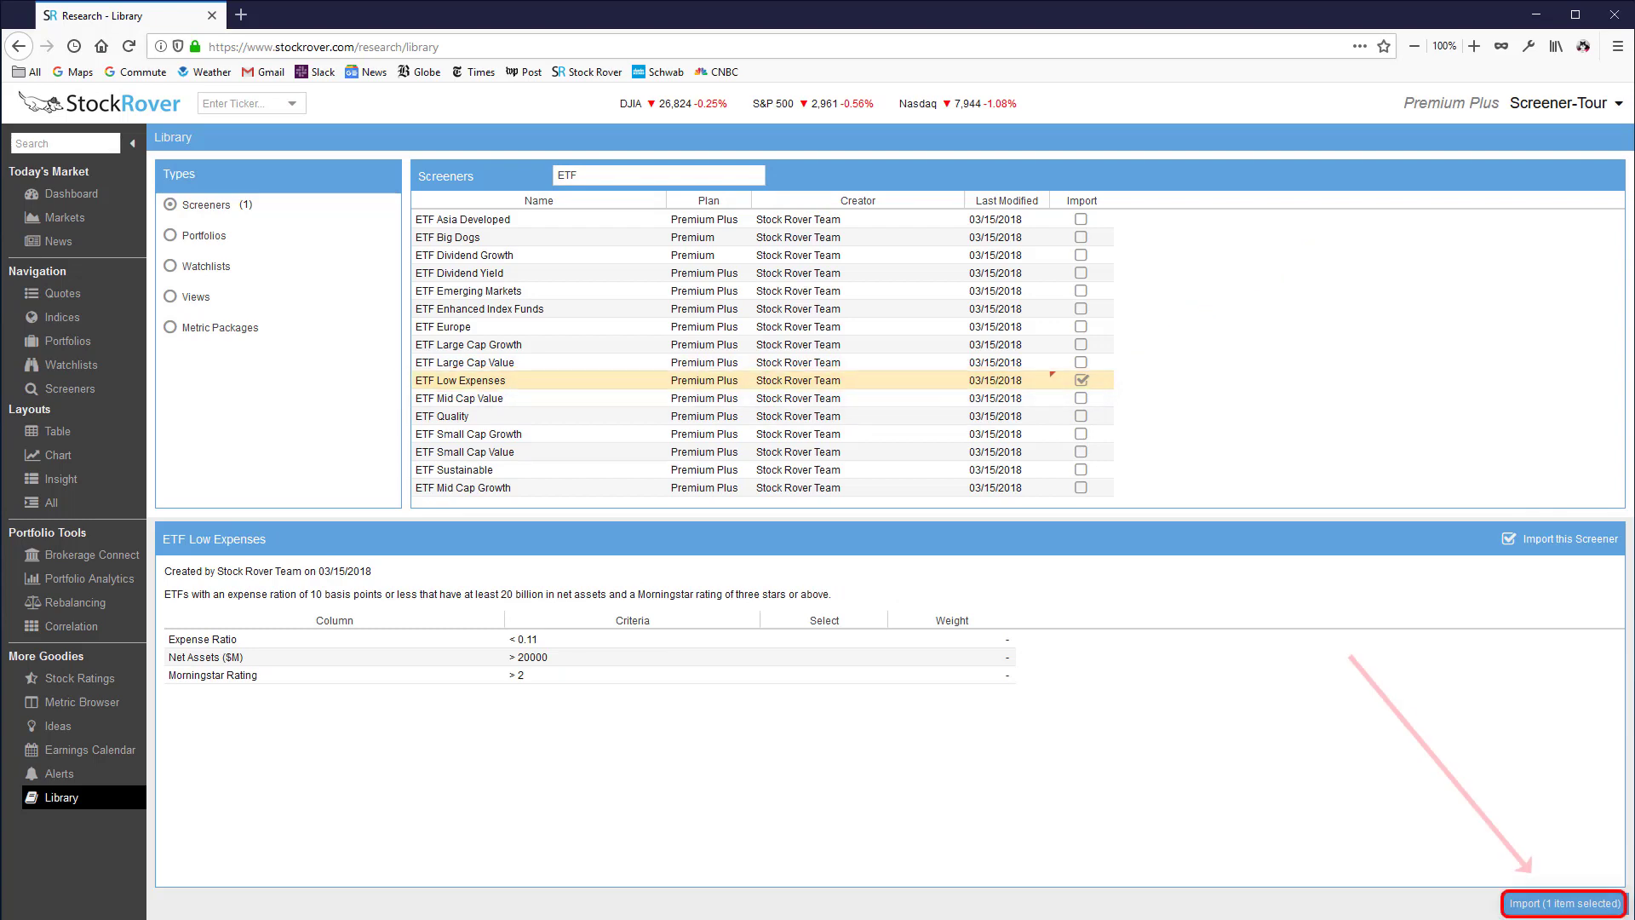
click(1549, 906)
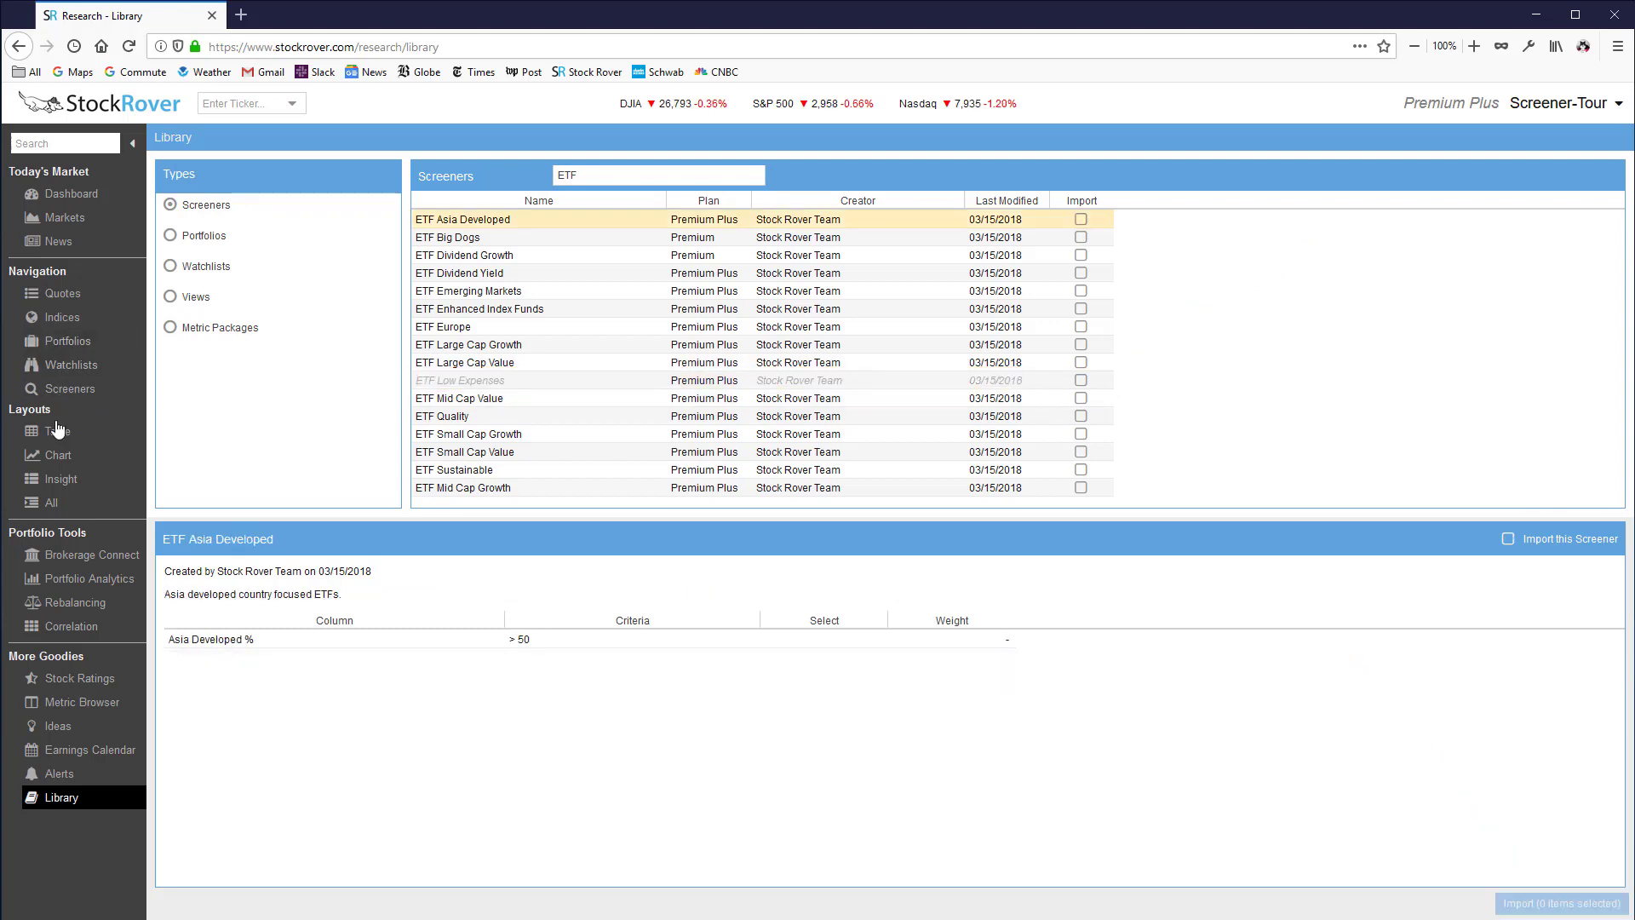
click(57, 430)
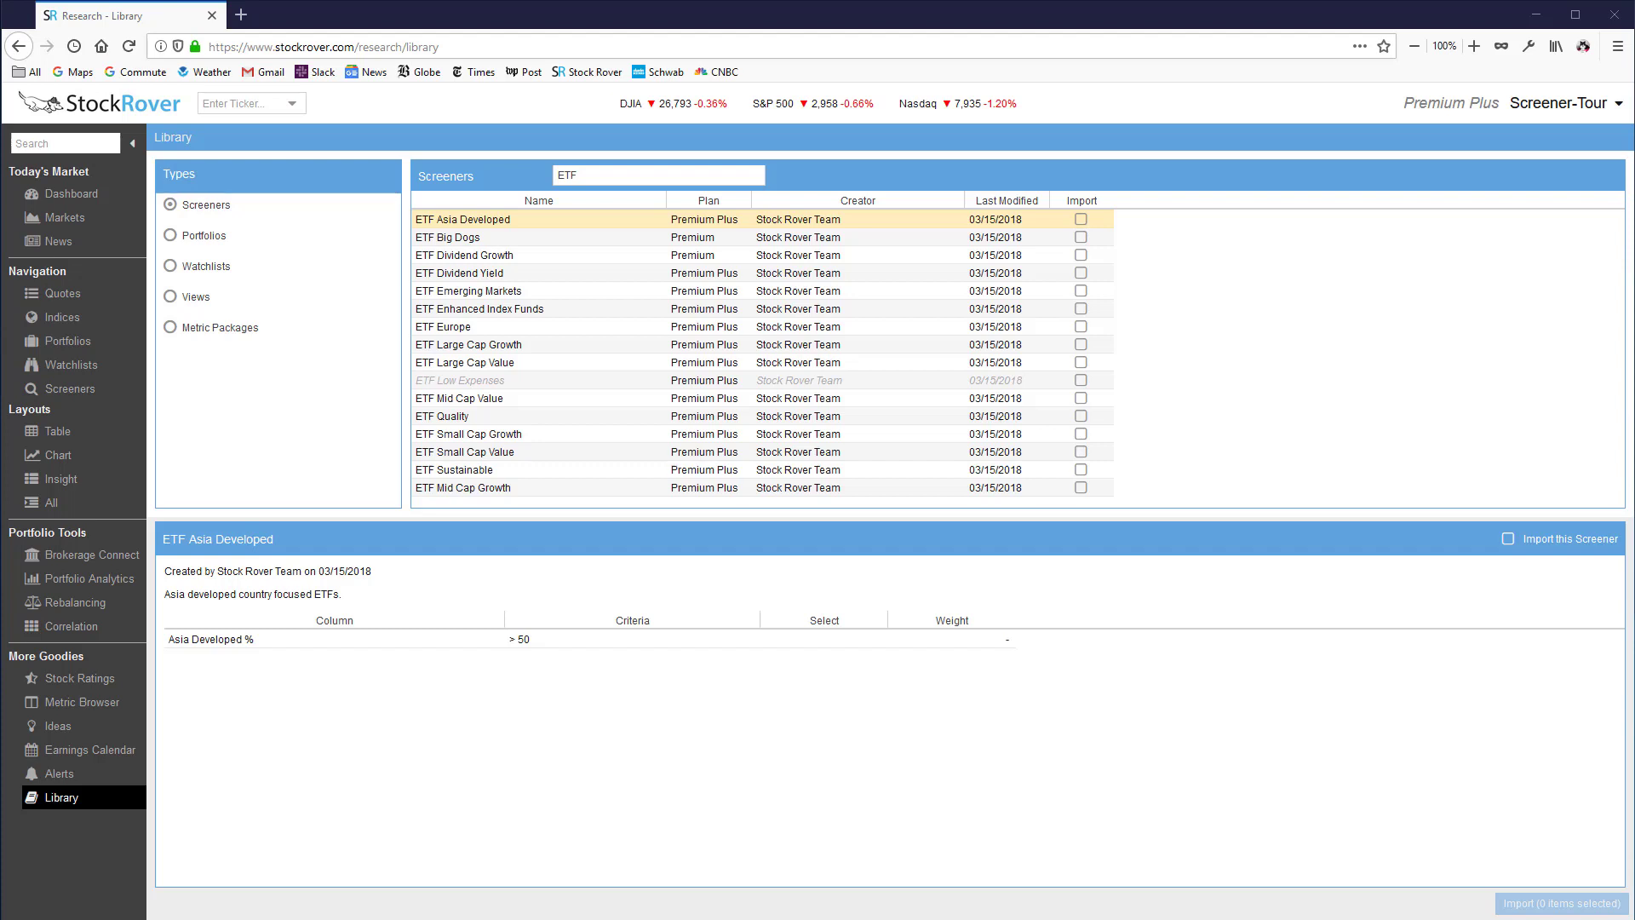
Search the screener Library for 'CAN SLIM', then replace the search with 'Morningstar'
key(BackSpace)
key(BackSpace)
key(BackSpace)
text(C)
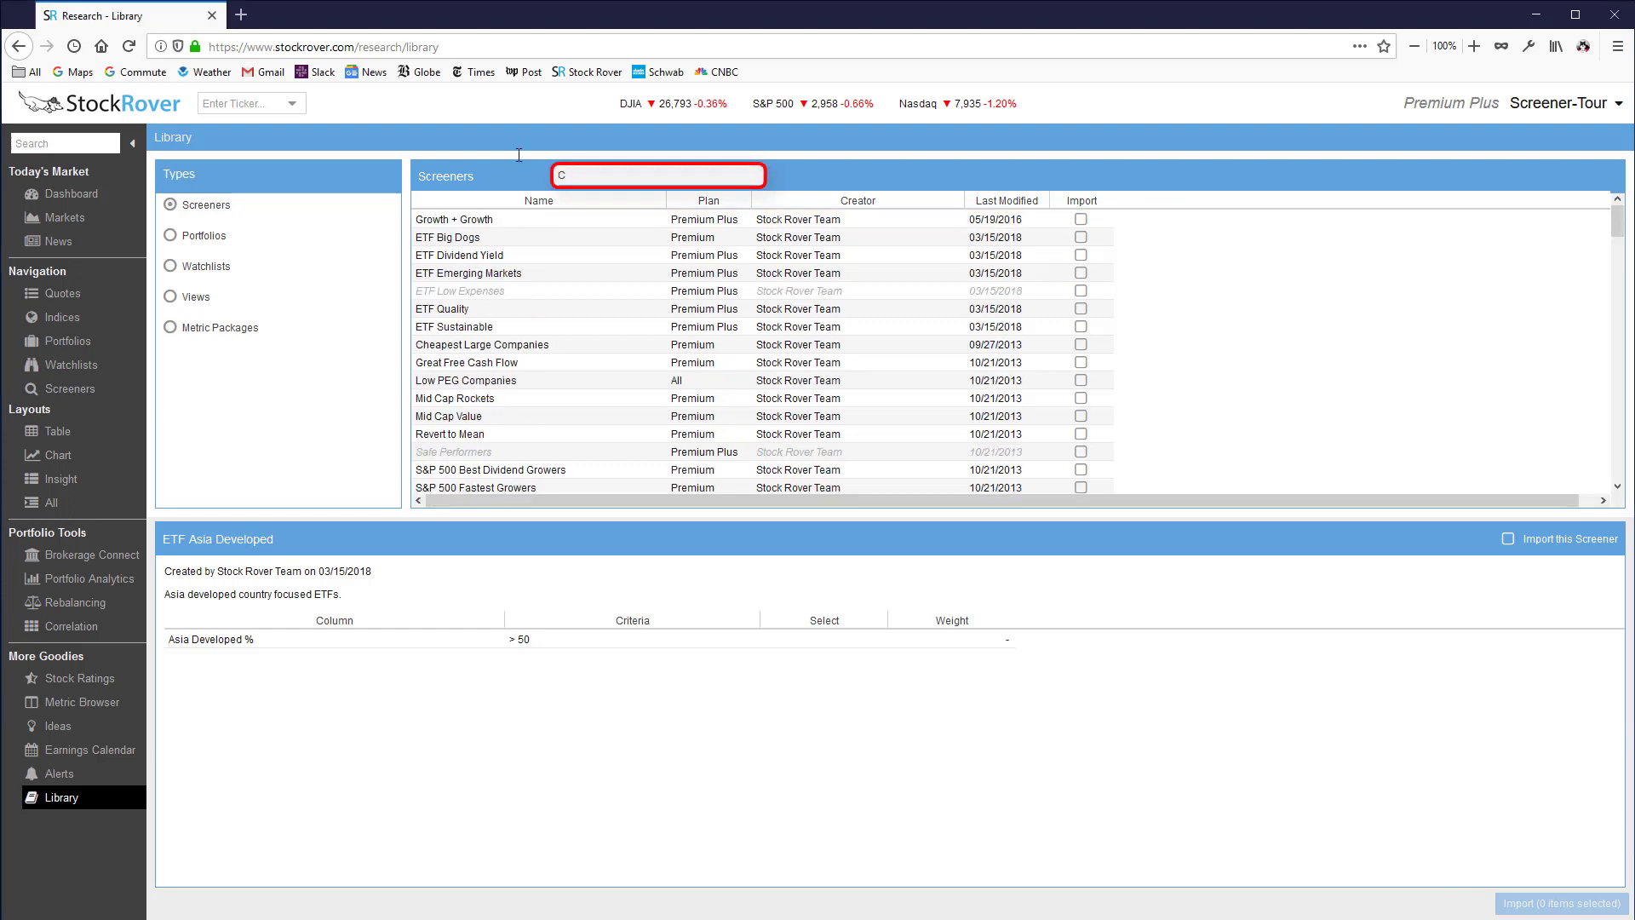
text(AN SLIM)
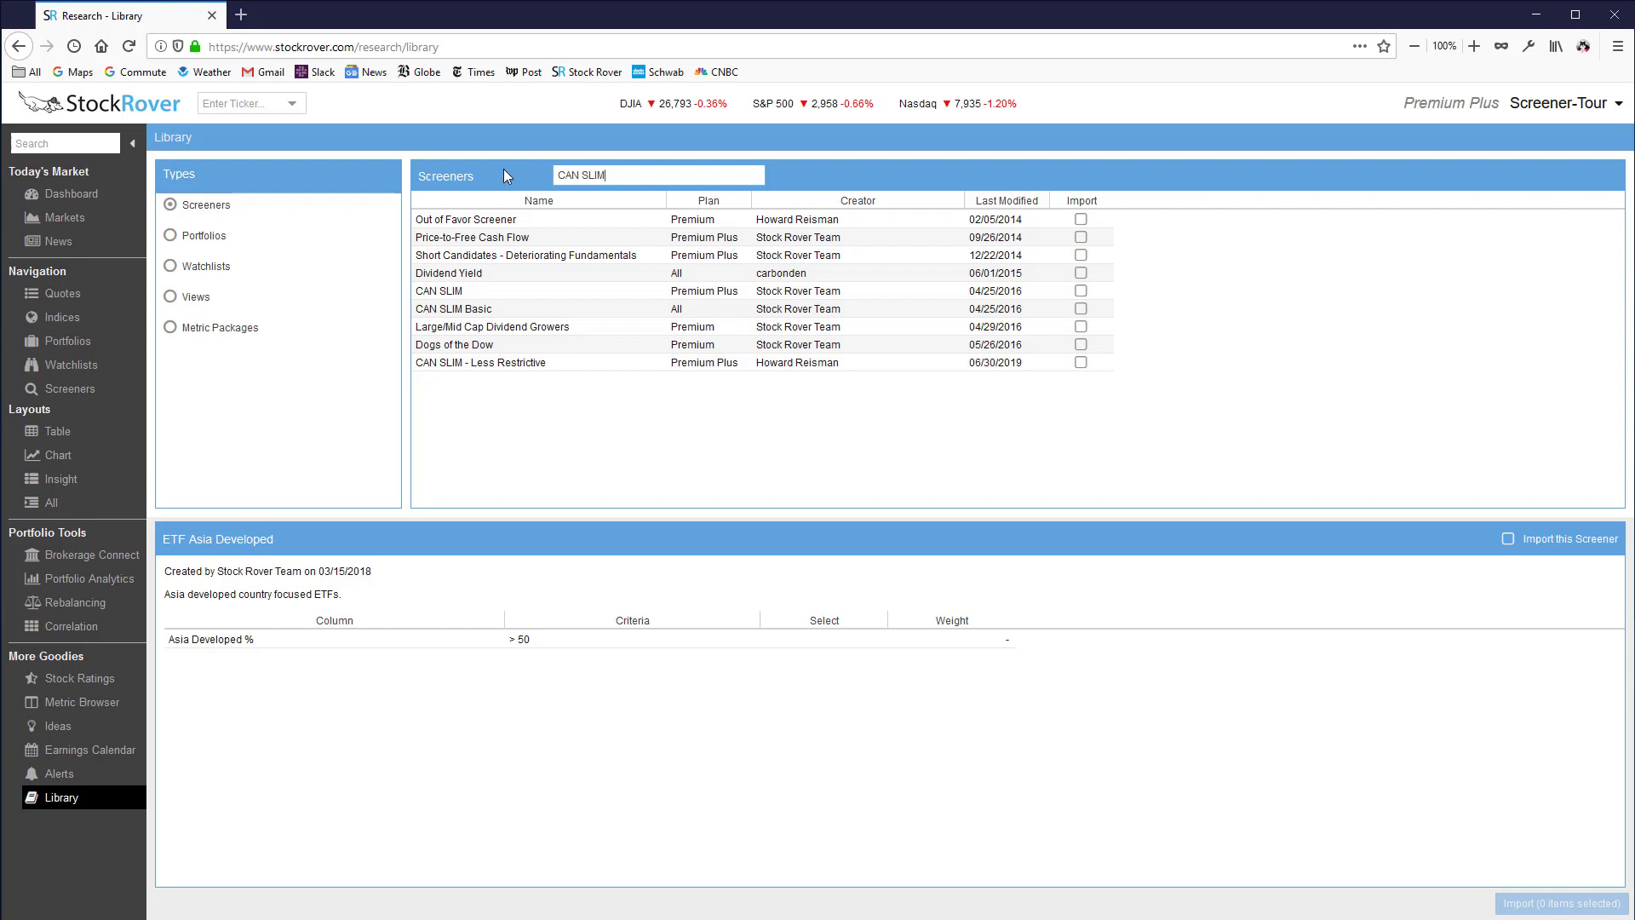
triple_click(585, 176)
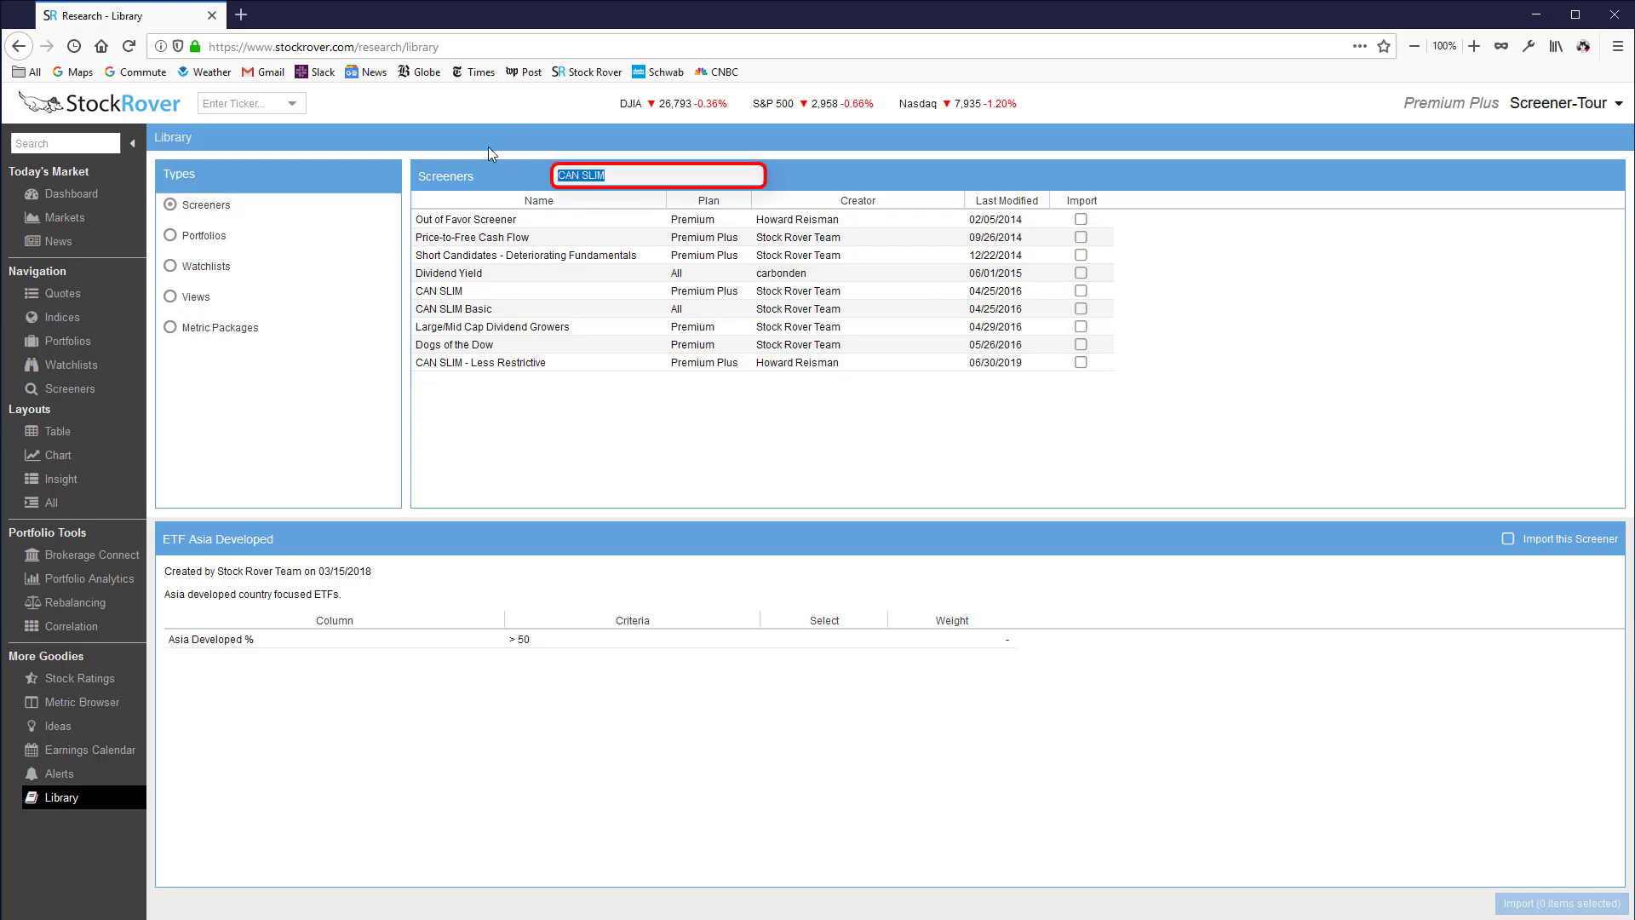
text(Morningsta)
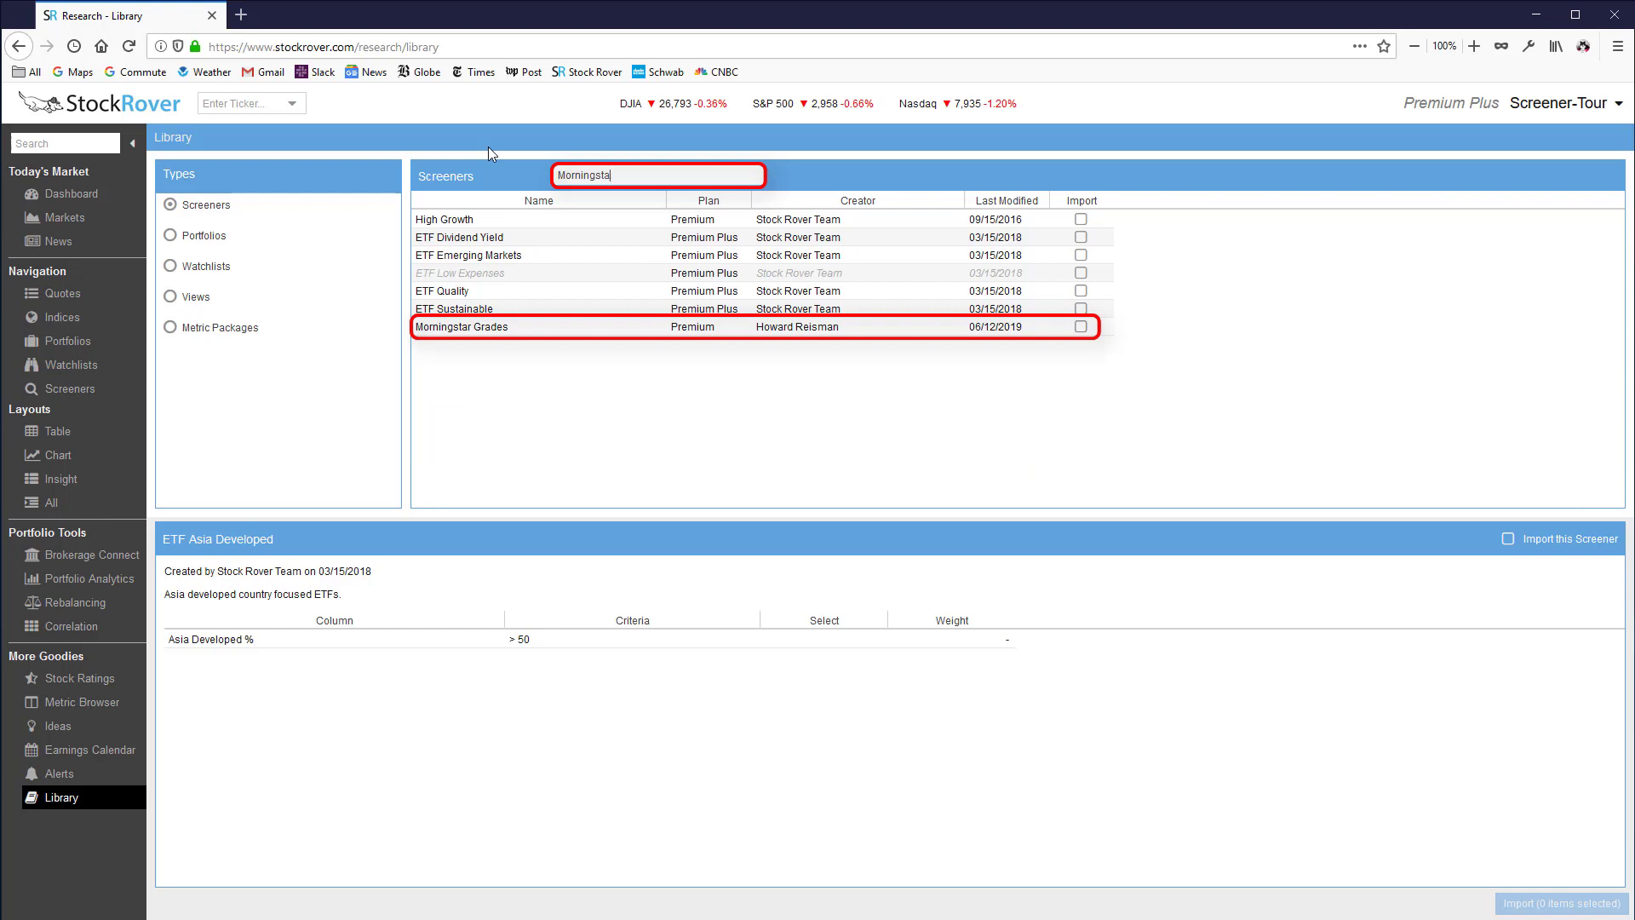
text(r)
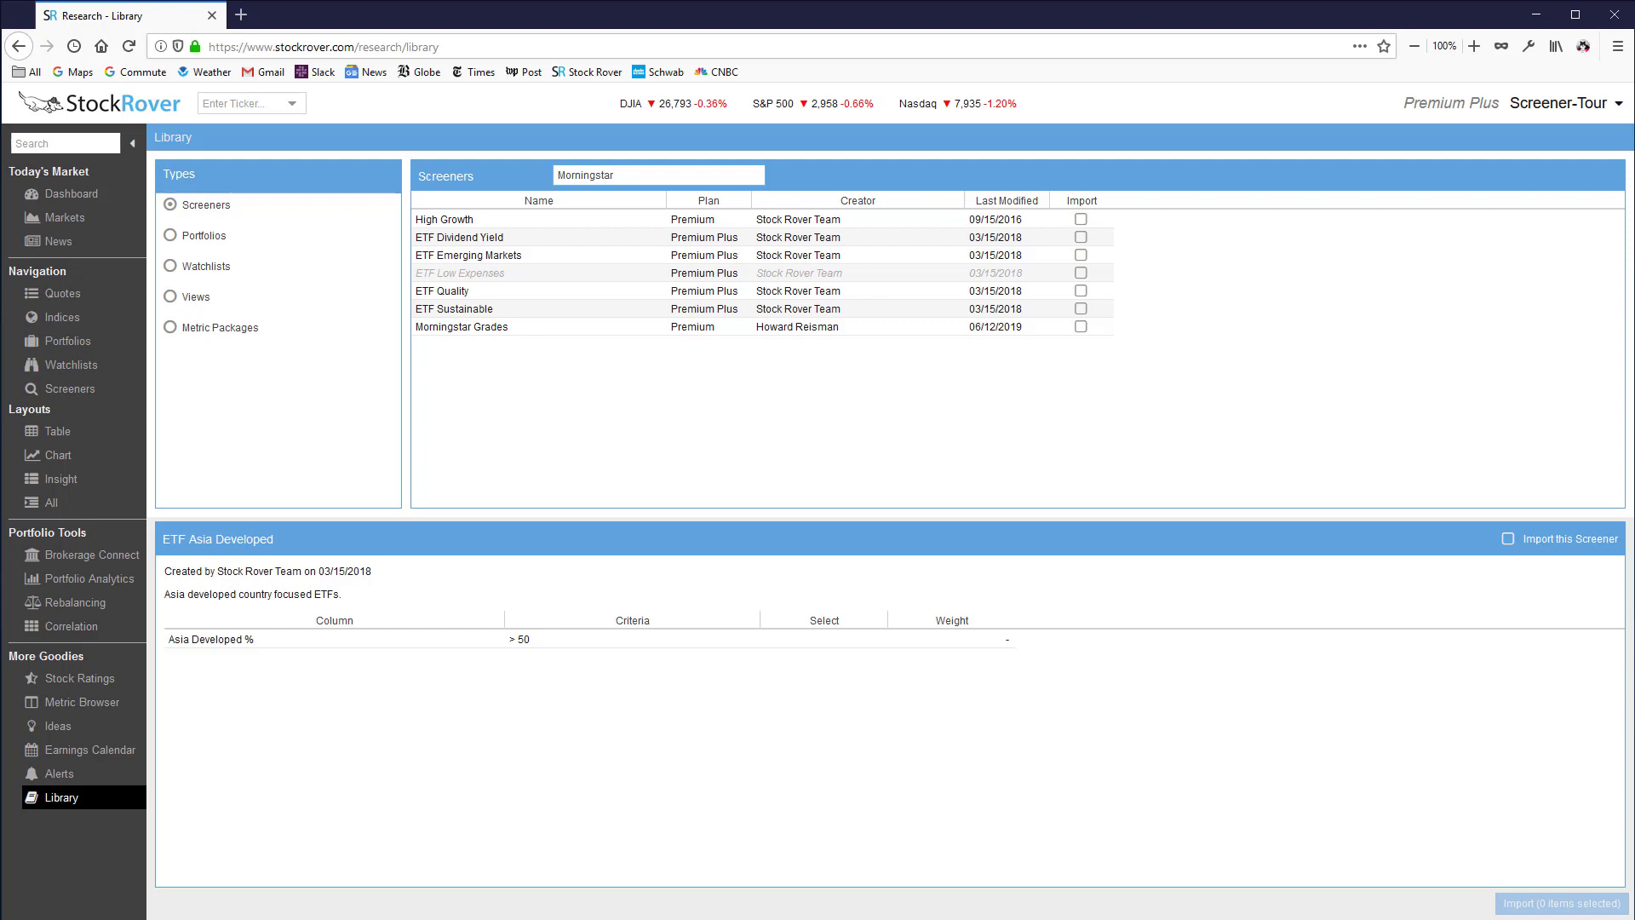
Search the screener Library for 'ratings', then 'growth', then 'dividend'
key(ctrl+a)
key(BackSpace)
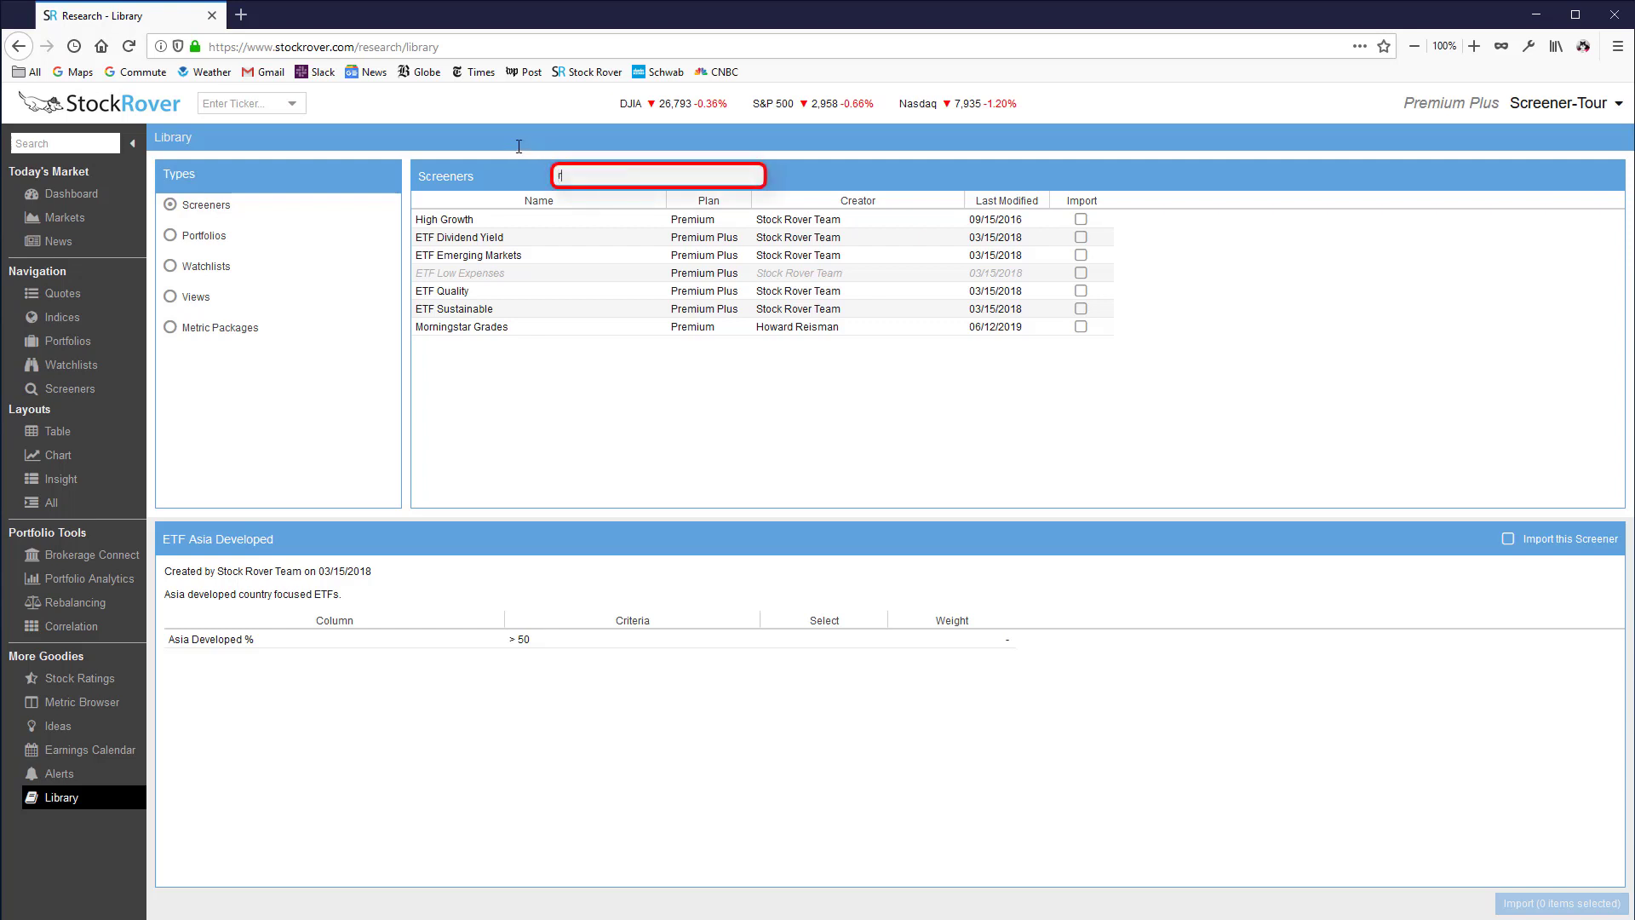
text(ratings)
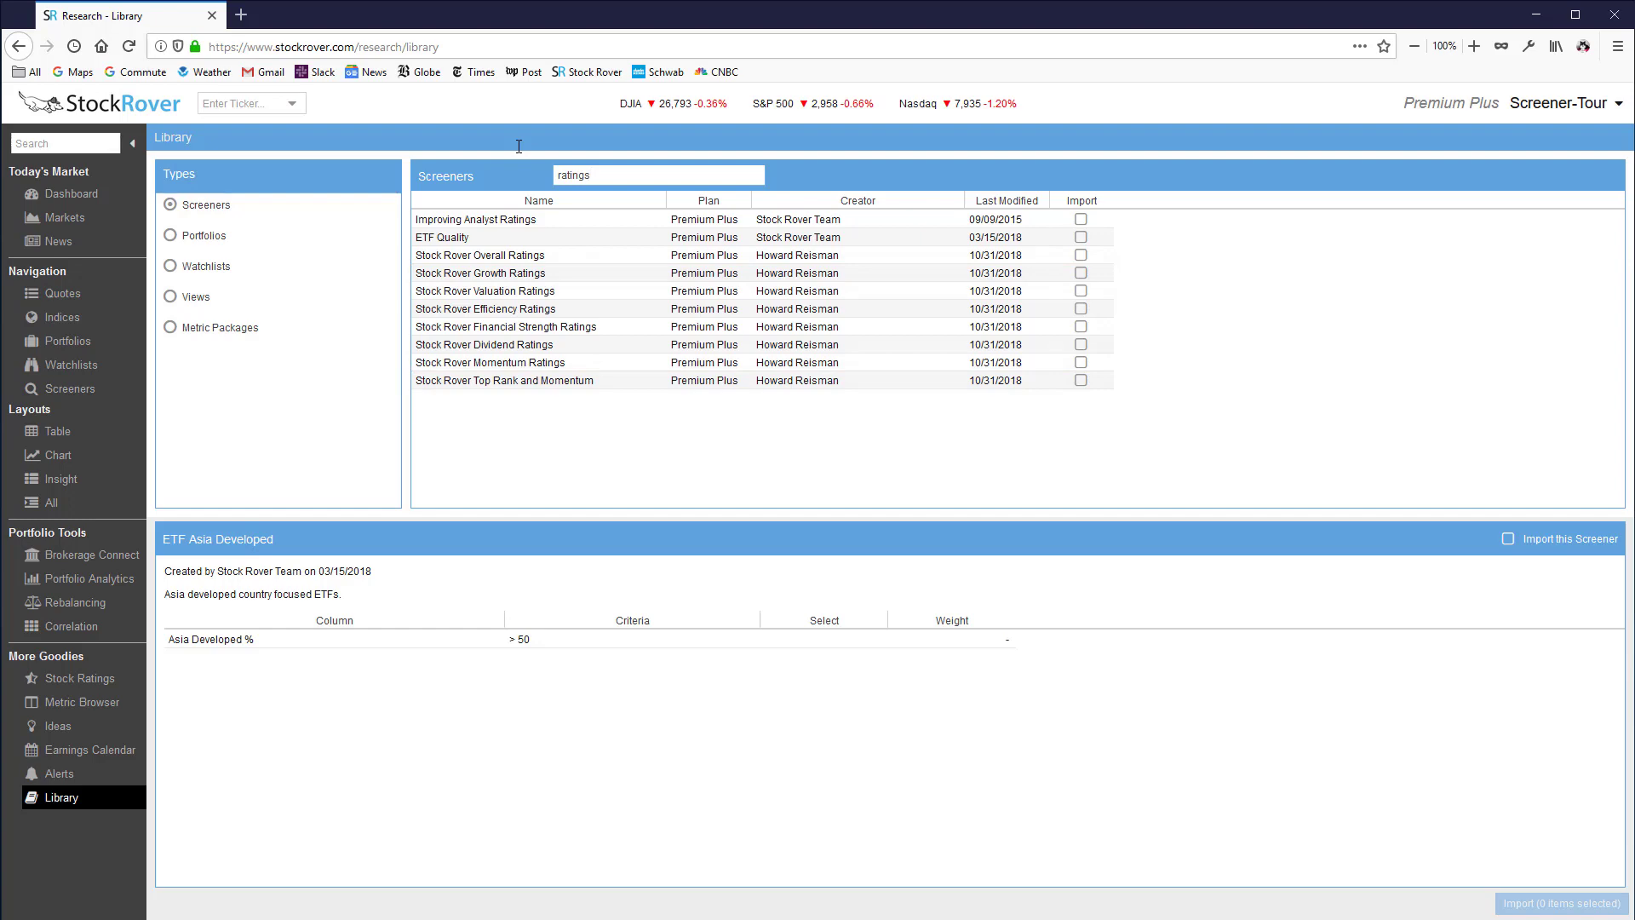
key(ctrl+a)
text(grow)
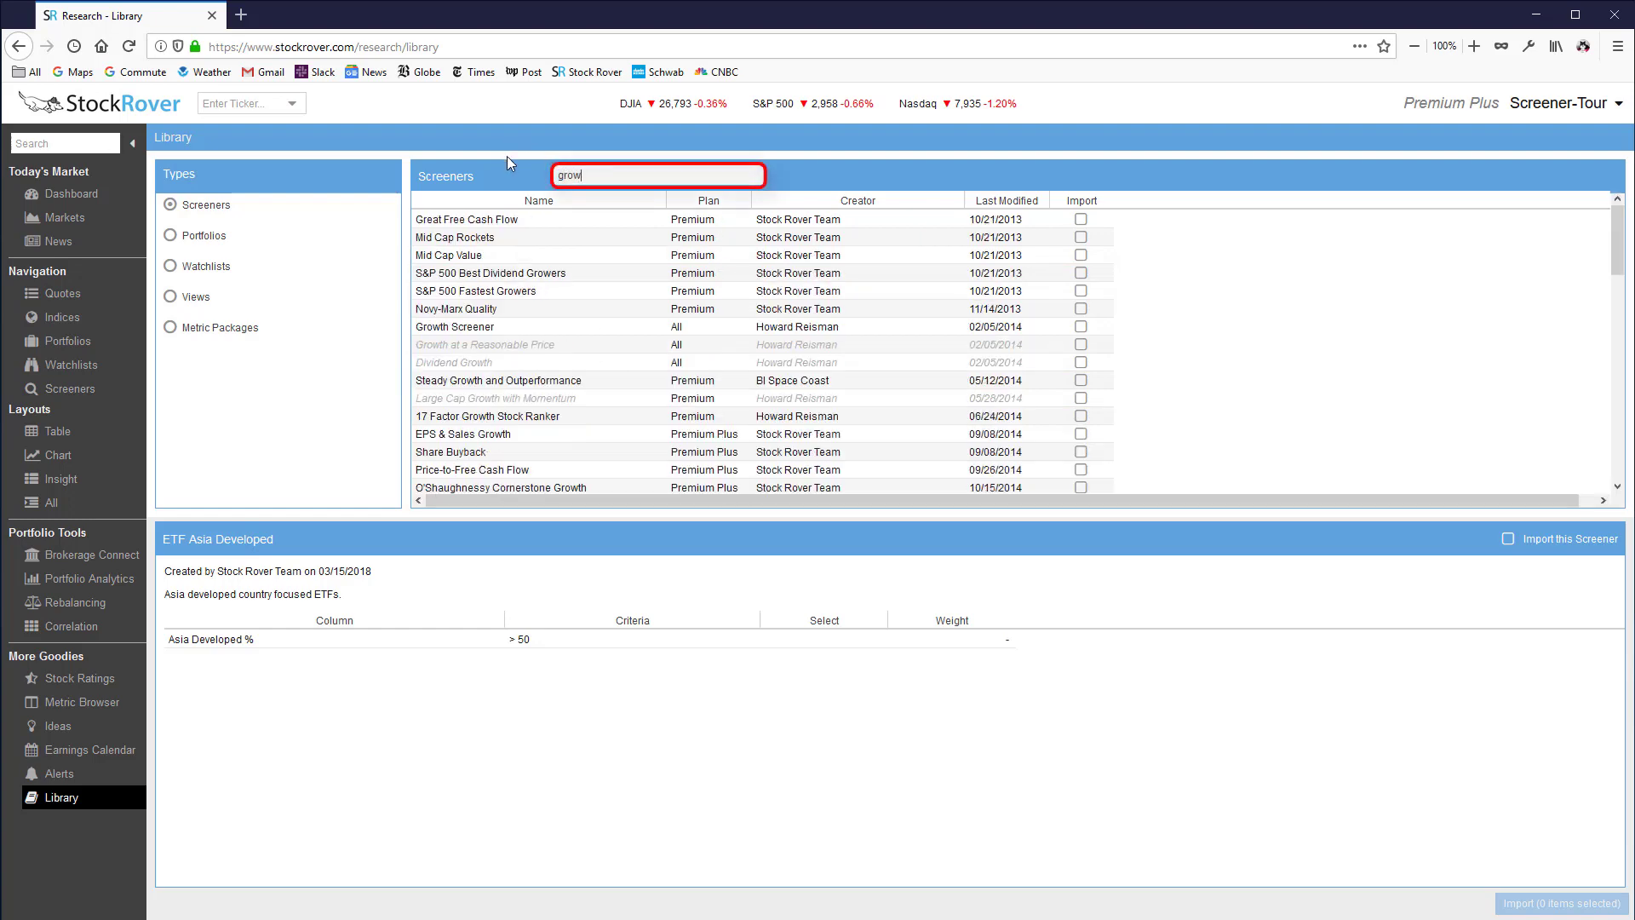
text(th)
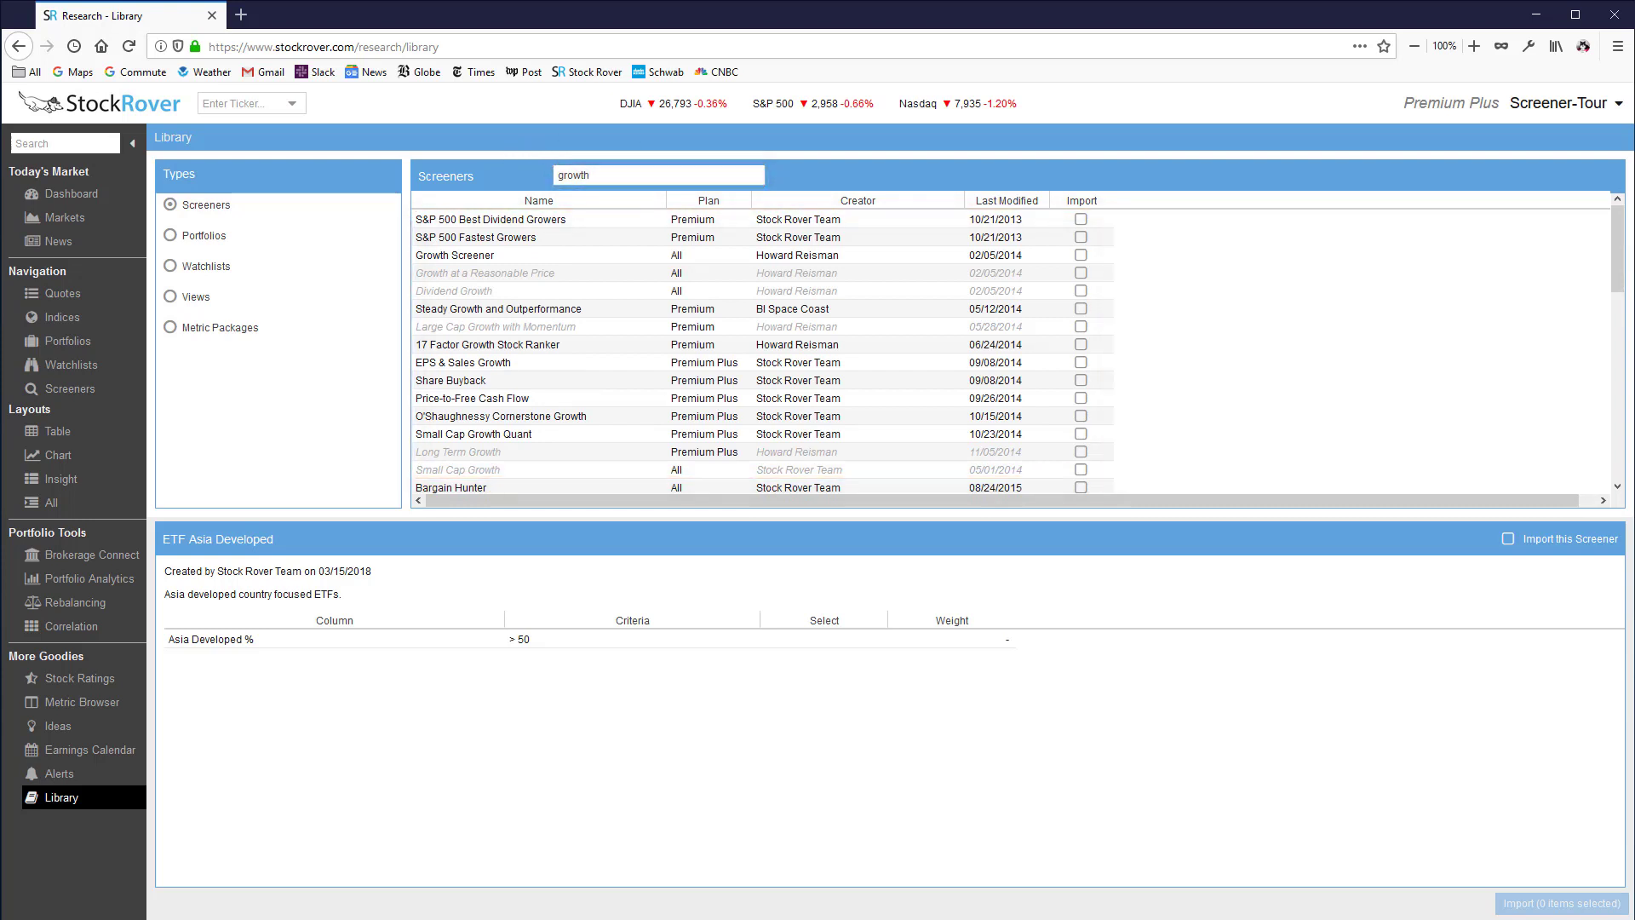
key(ctrl+a)
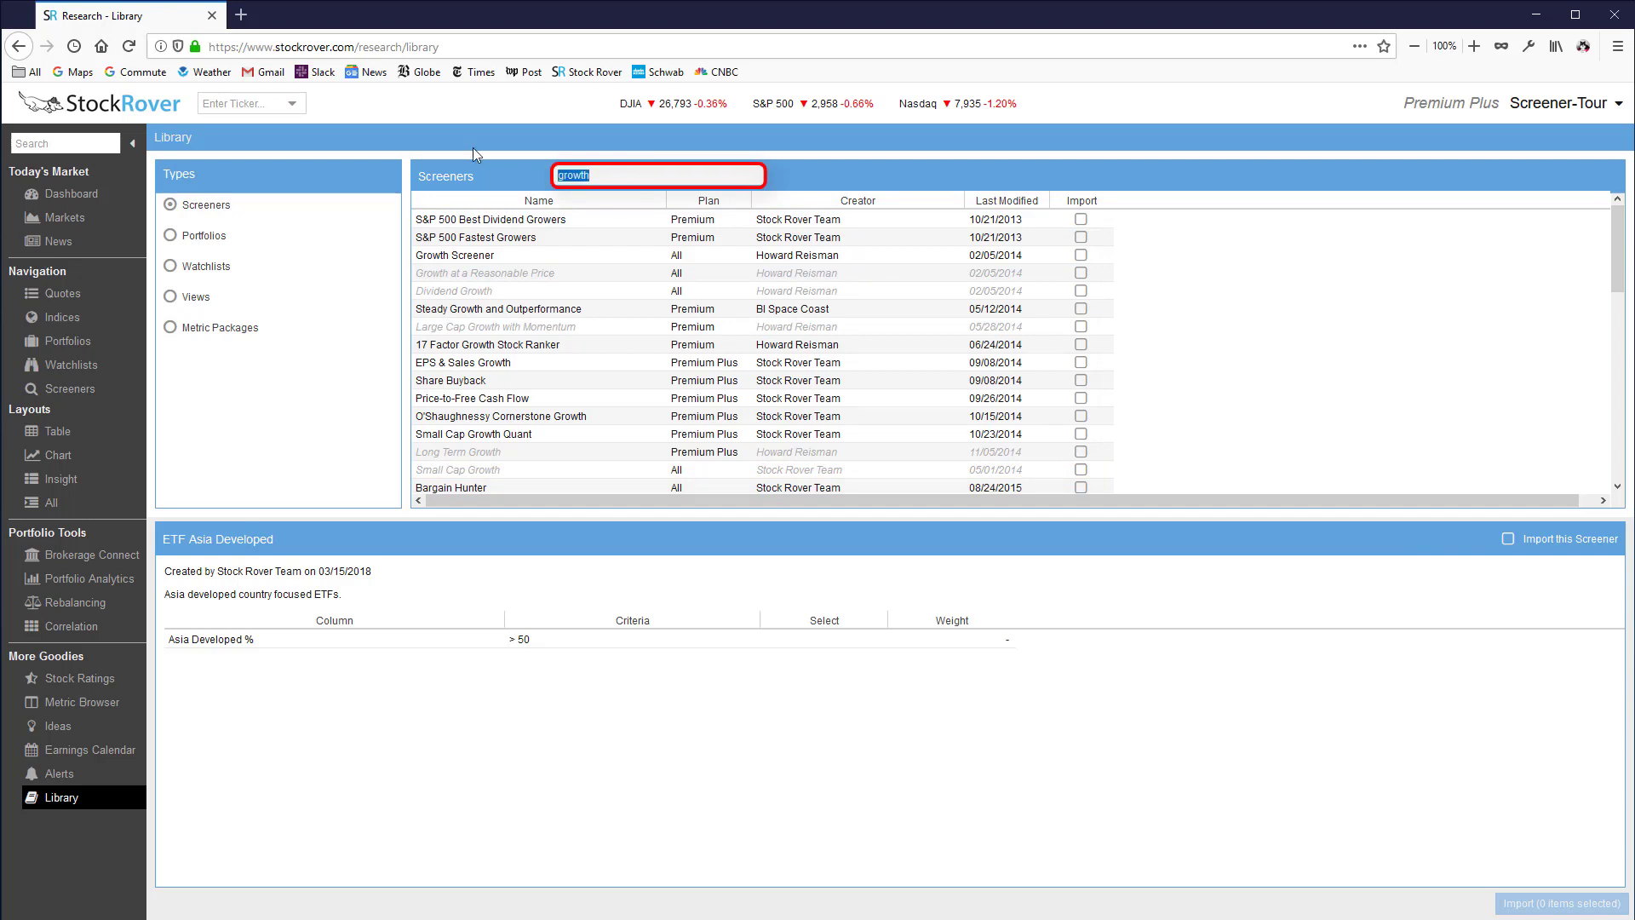
text(dividend)
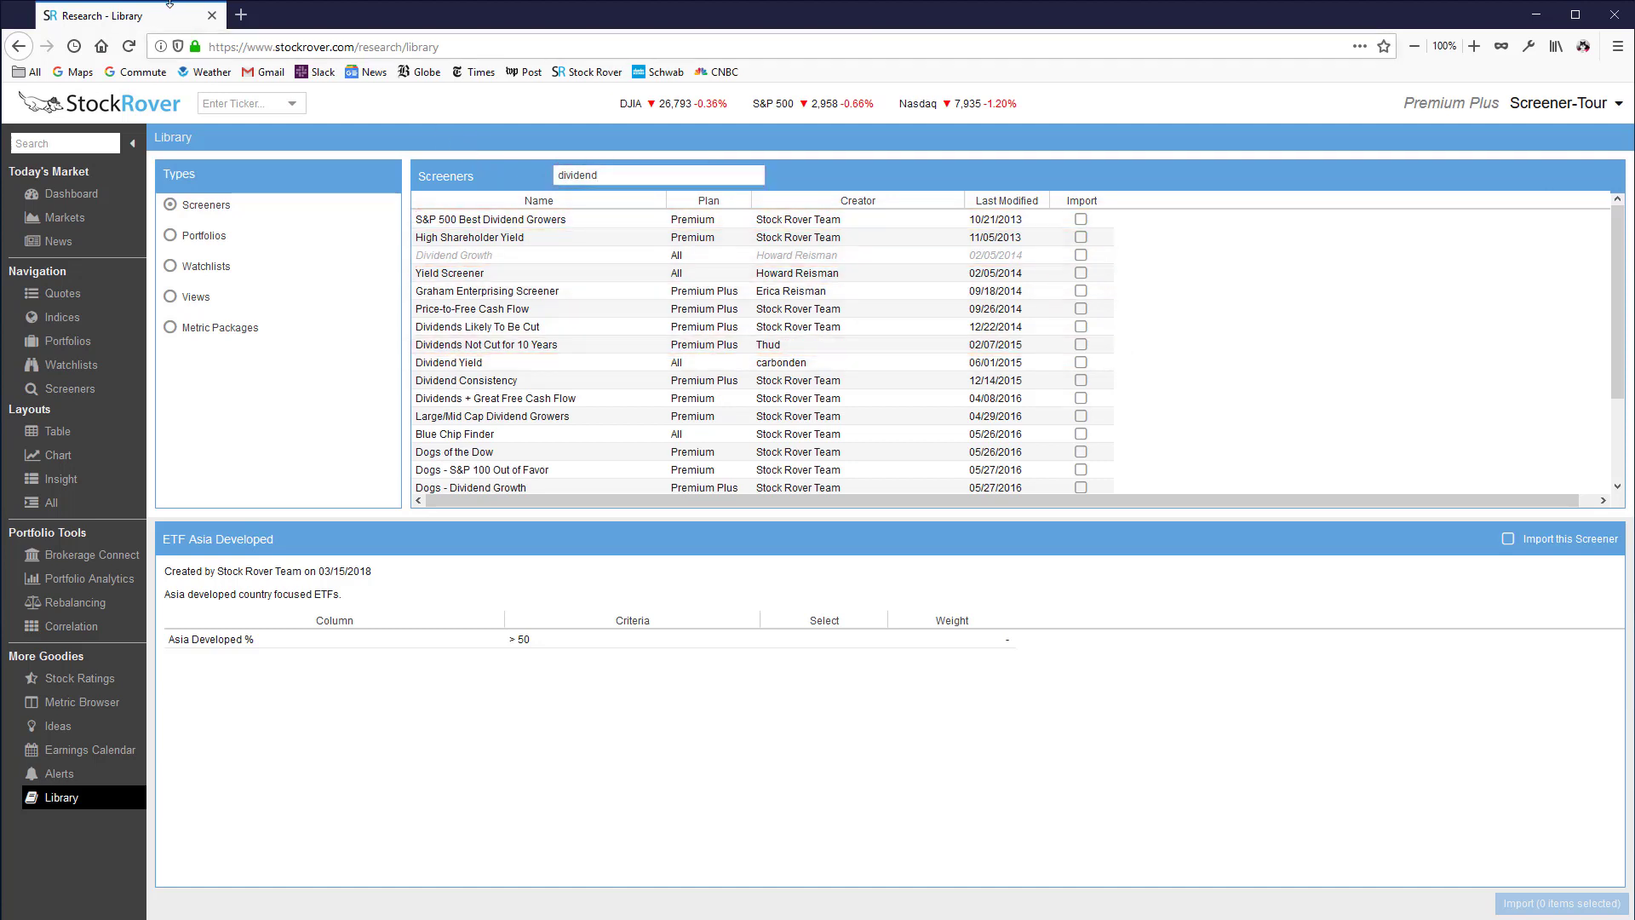
Search the screener Library for 'momentum', then 'sector' to list Tech and Healthcare Growth
double_click(620, 178)
text(mo)
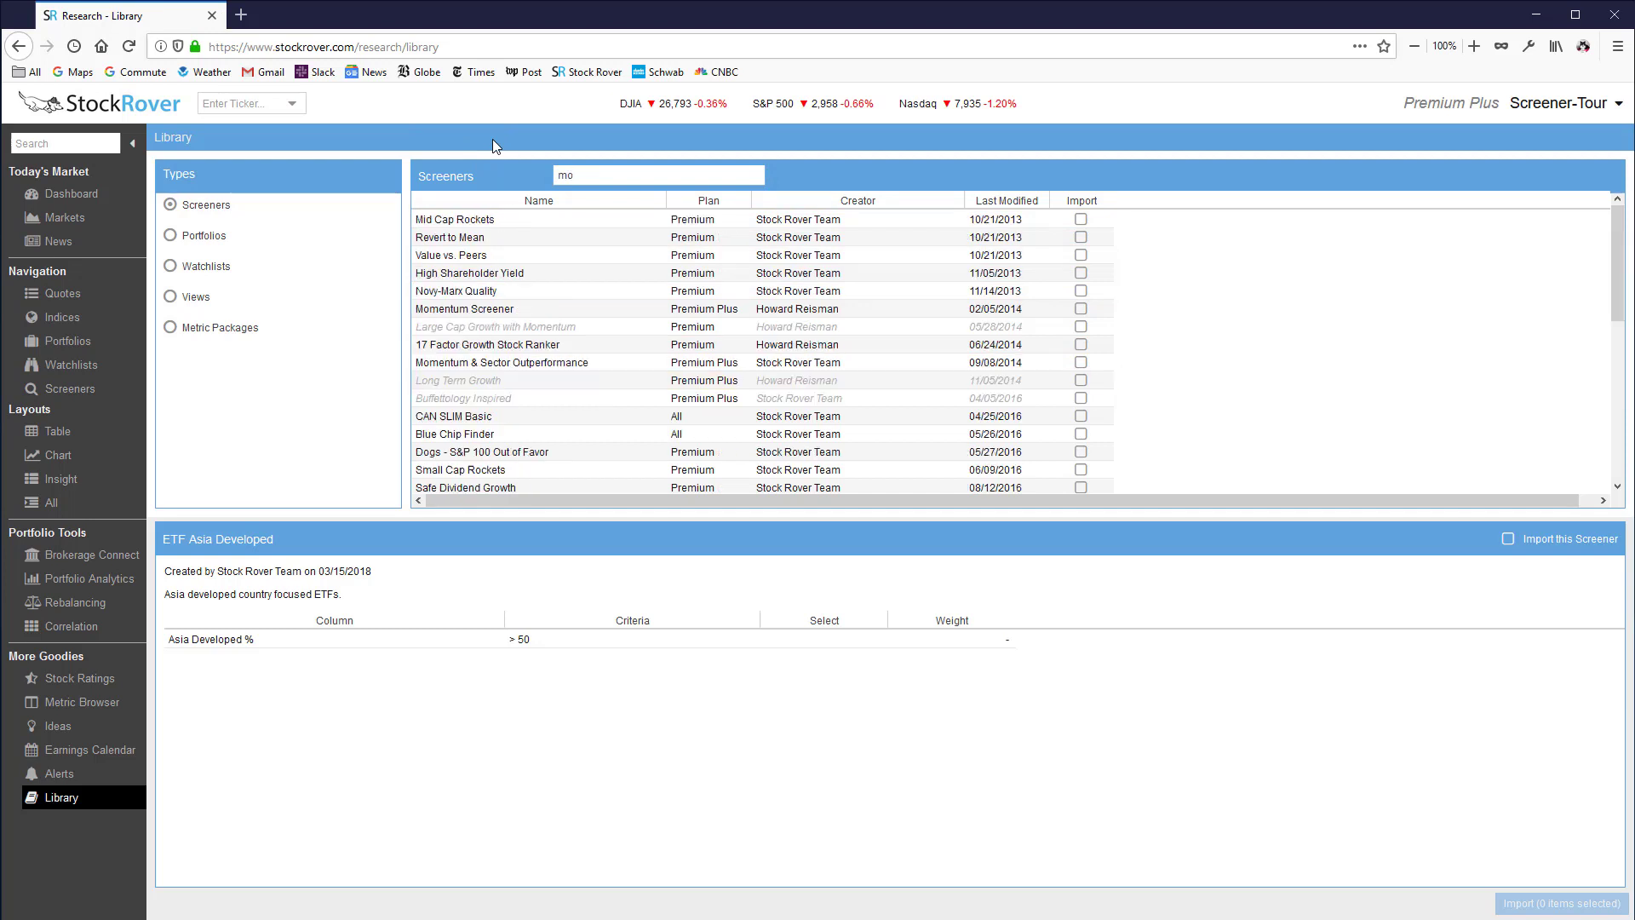
text(mentum)
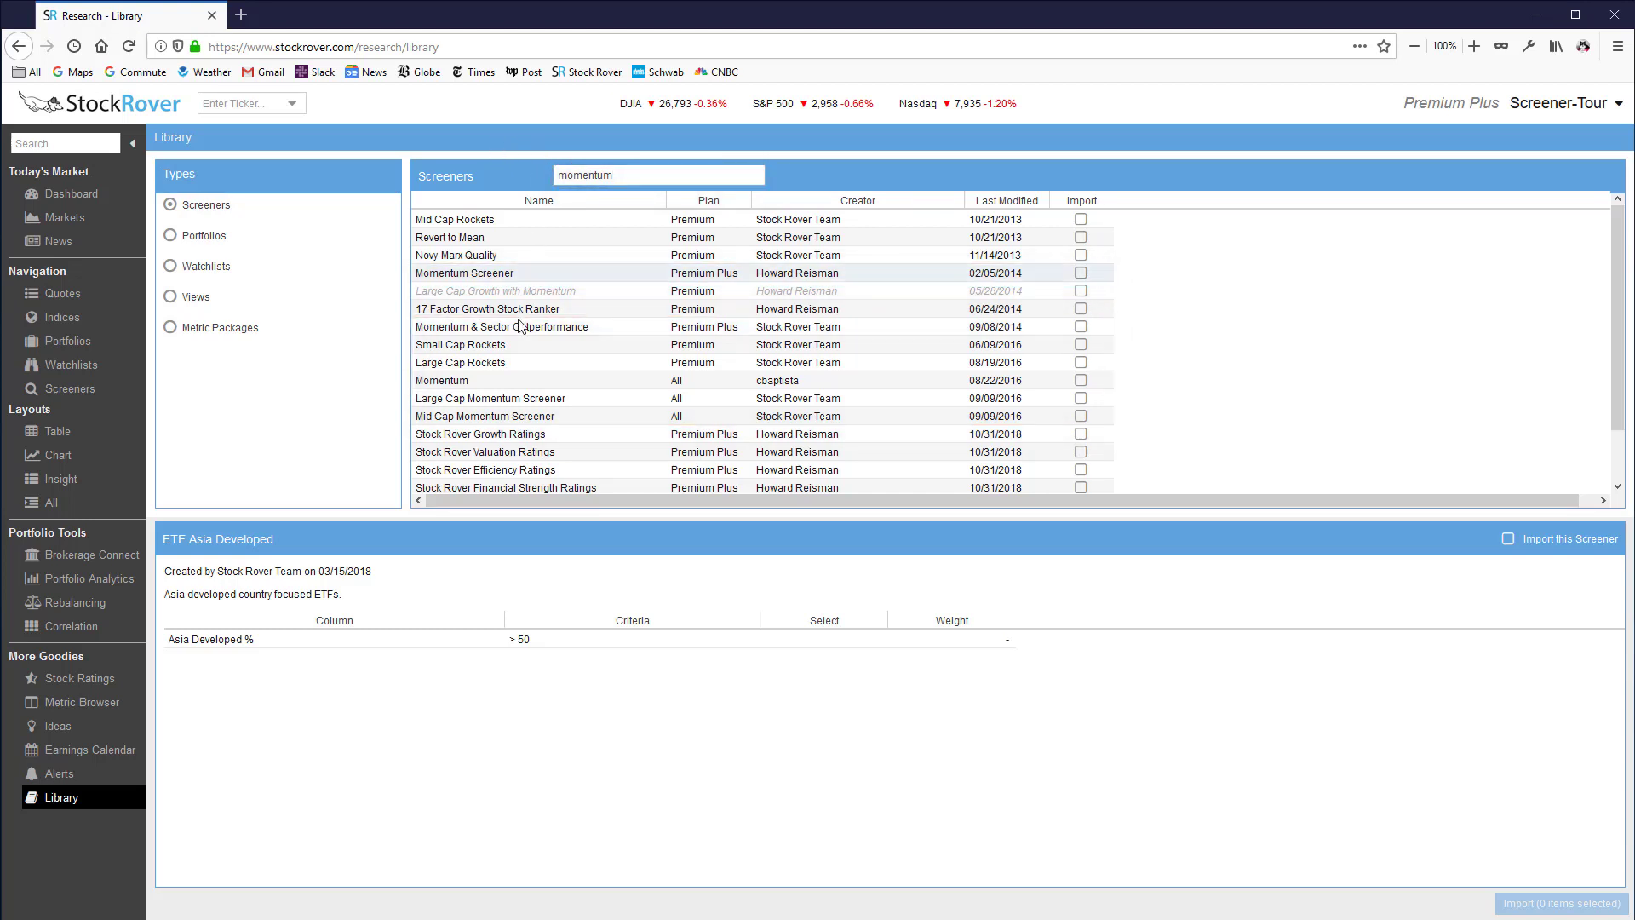
double_click(649, 180)
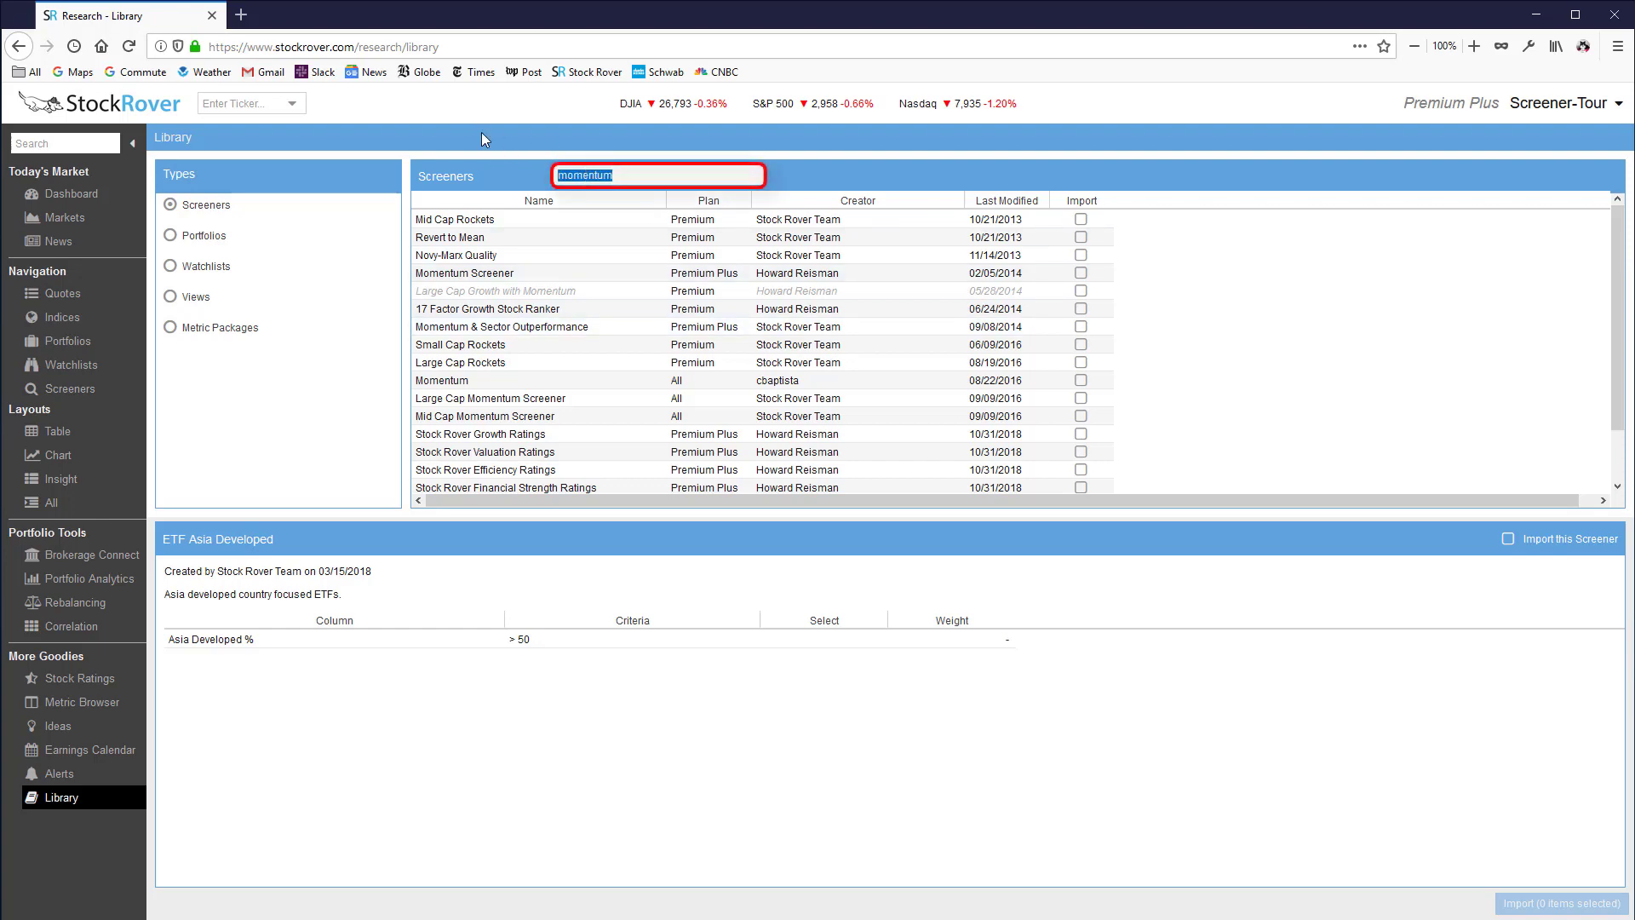
text(sector)
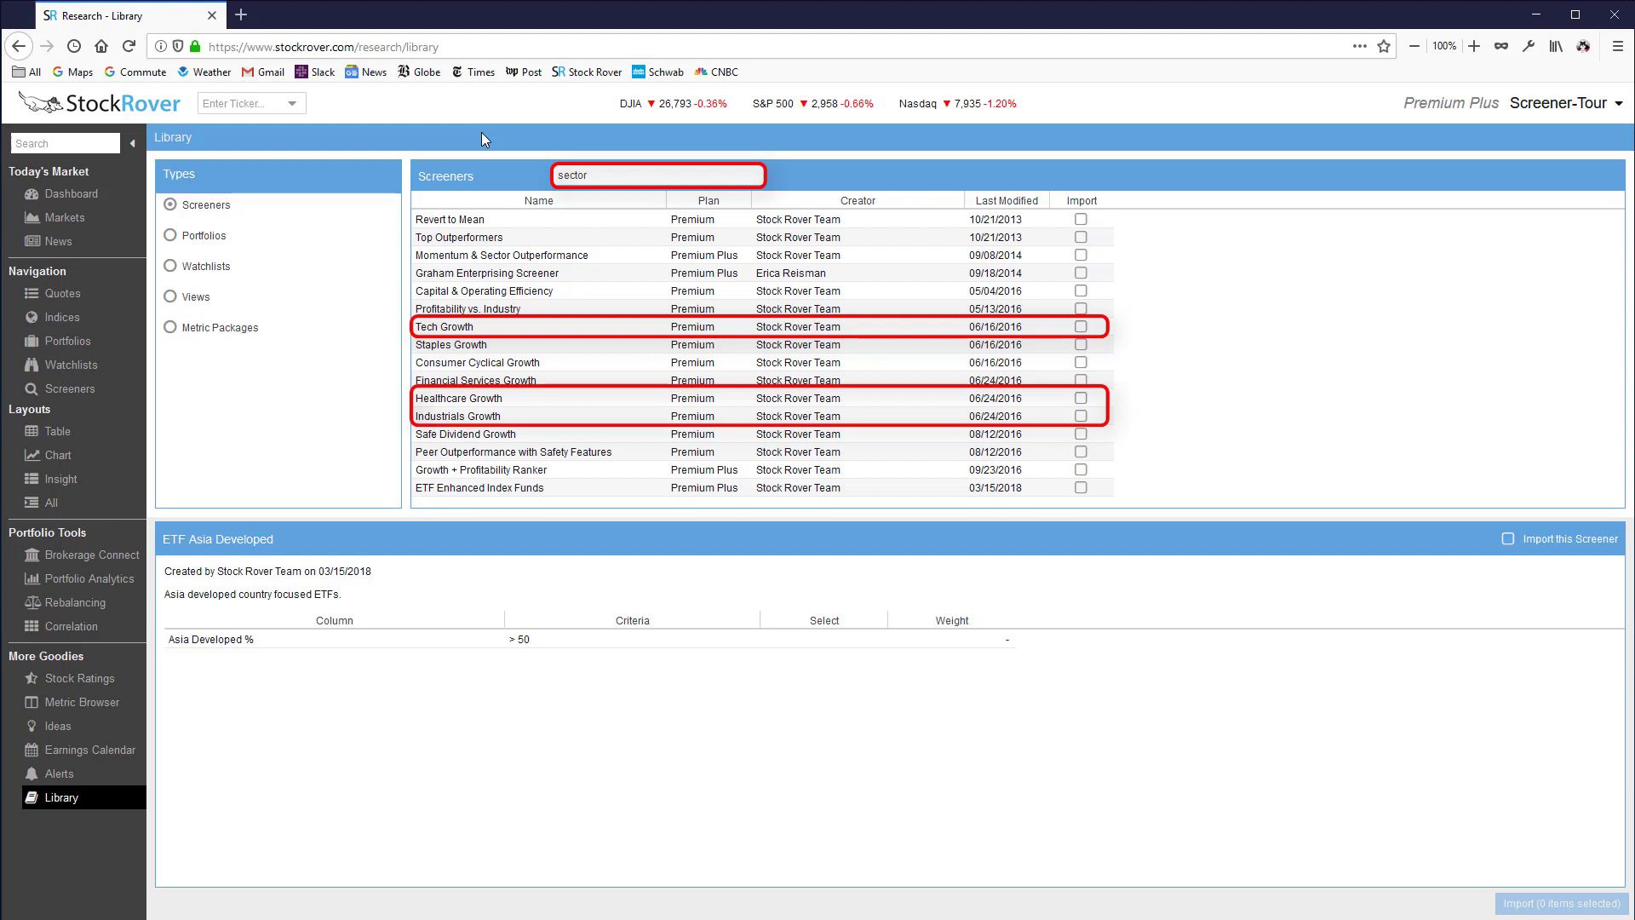
Search the Library for 'greenblat', then 'o's' to find O'Shaughnessy Cornerstone Growth
key(BackSpace)
key(BackSpace)
key(BackSpace)
key(BackSpace)
key(BackSpace)
key(BackSpace)
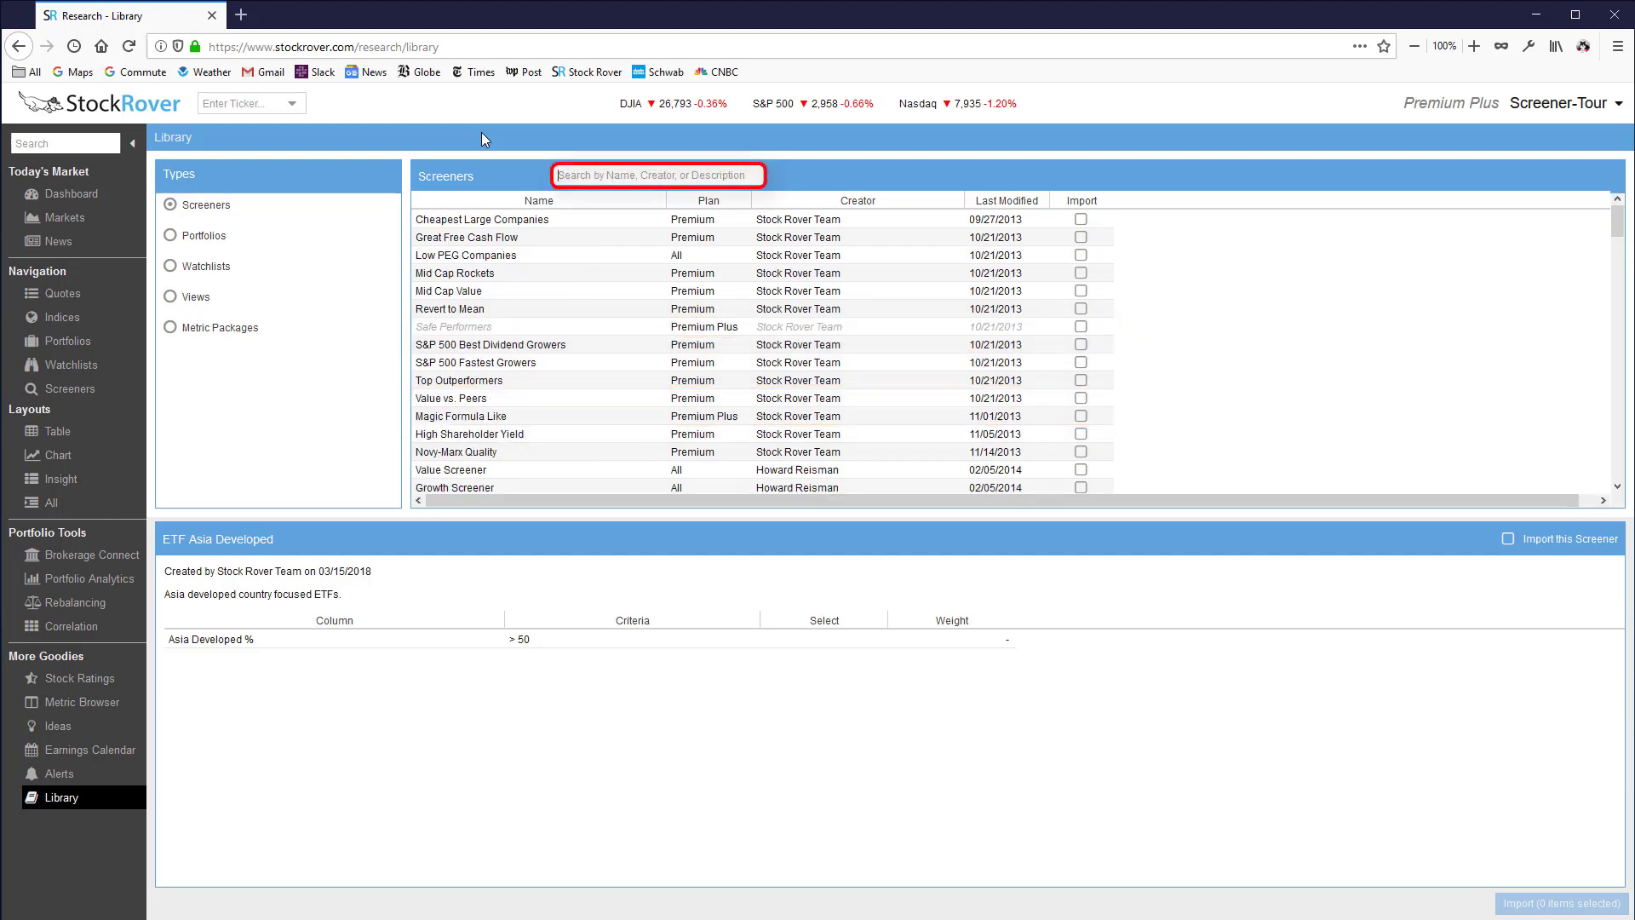
text(gree)
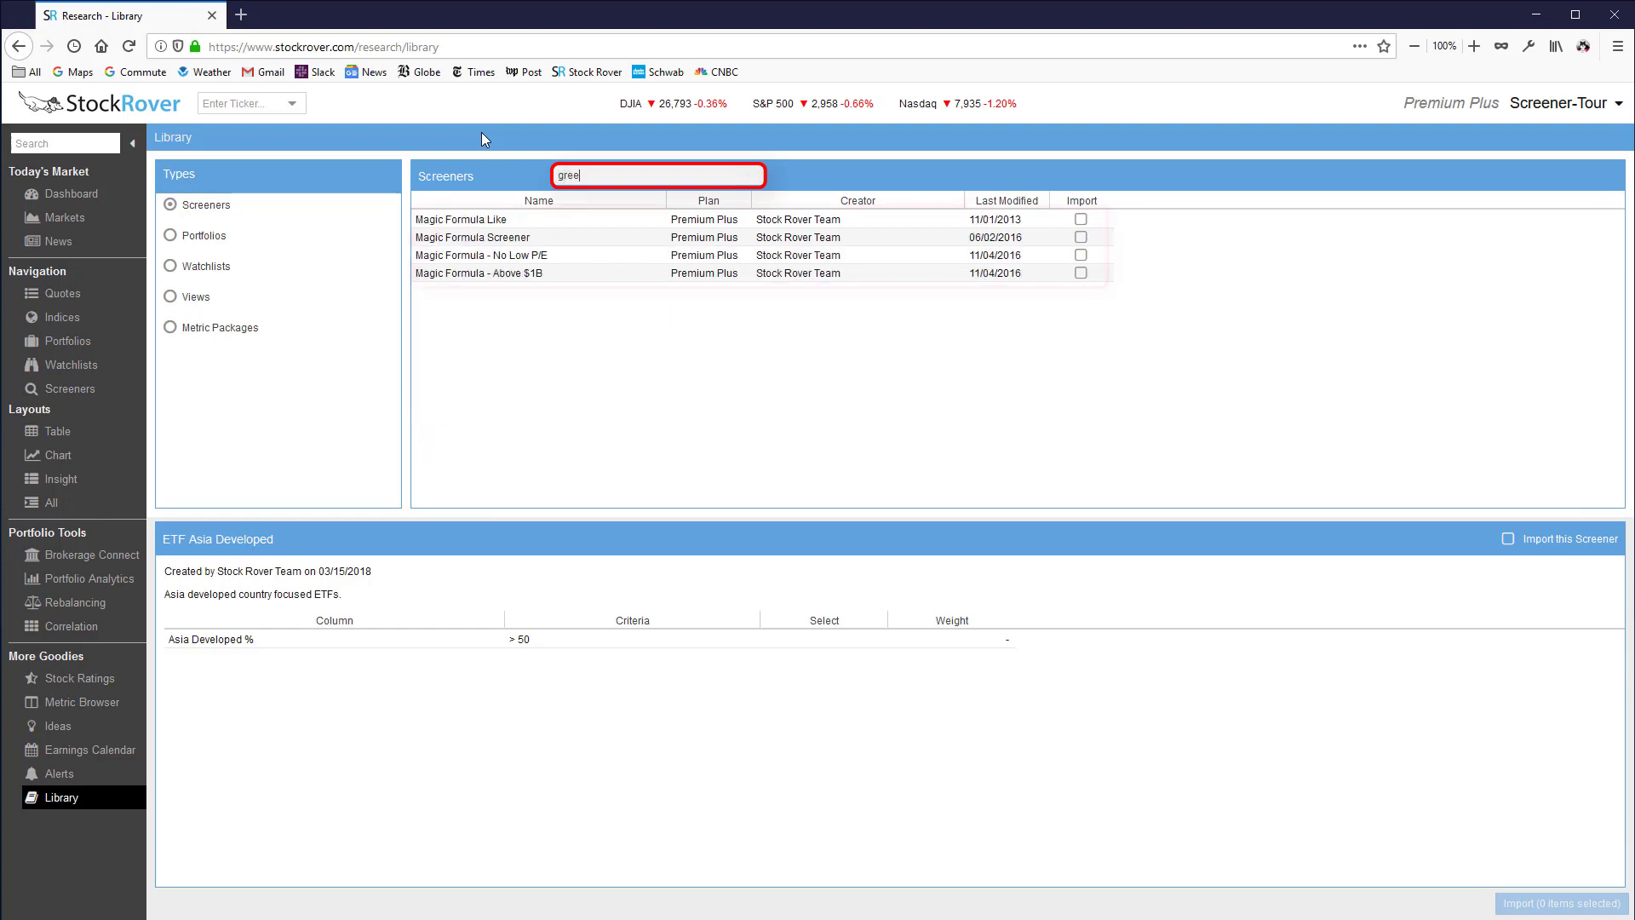
text(nblat)
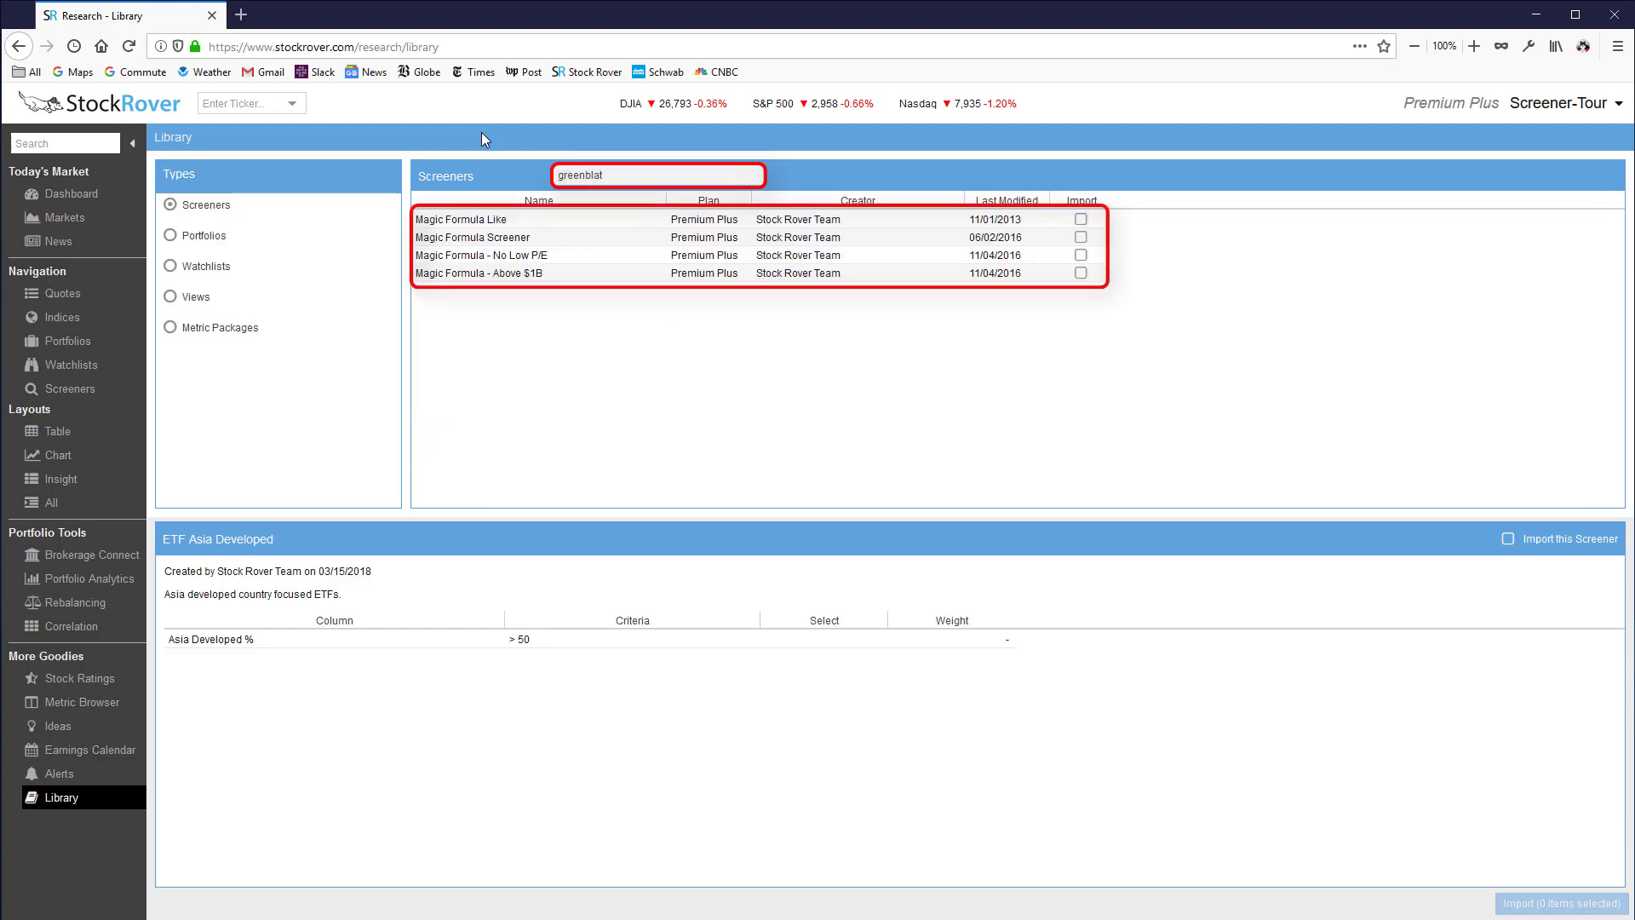
key(ctrl+a)
key(BackSpace)
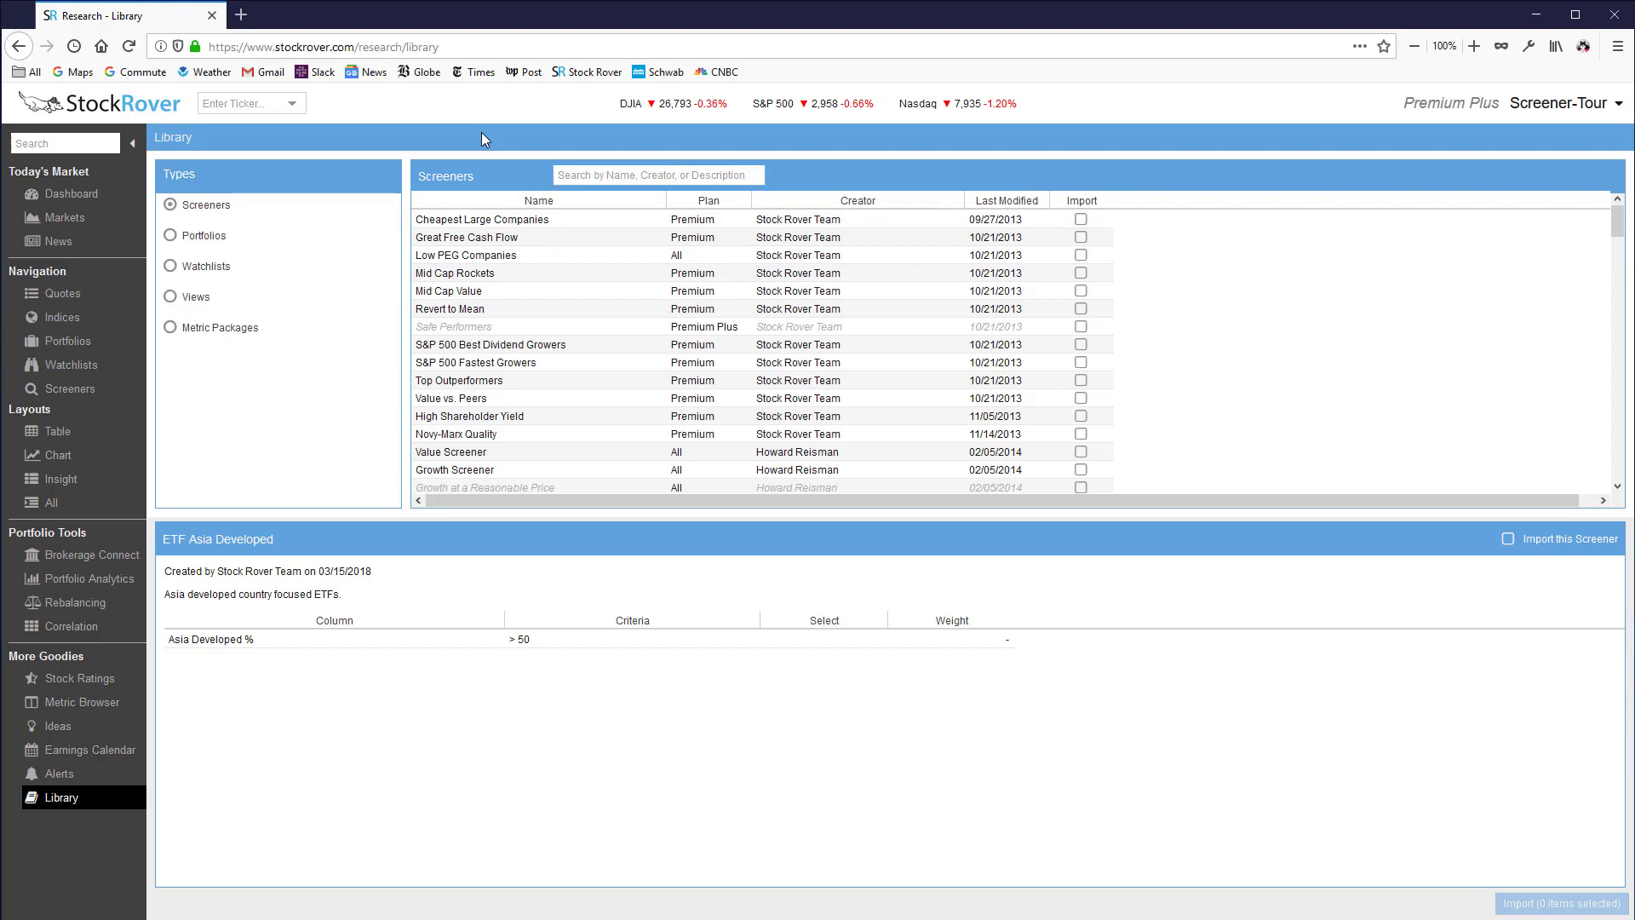
text(o's)
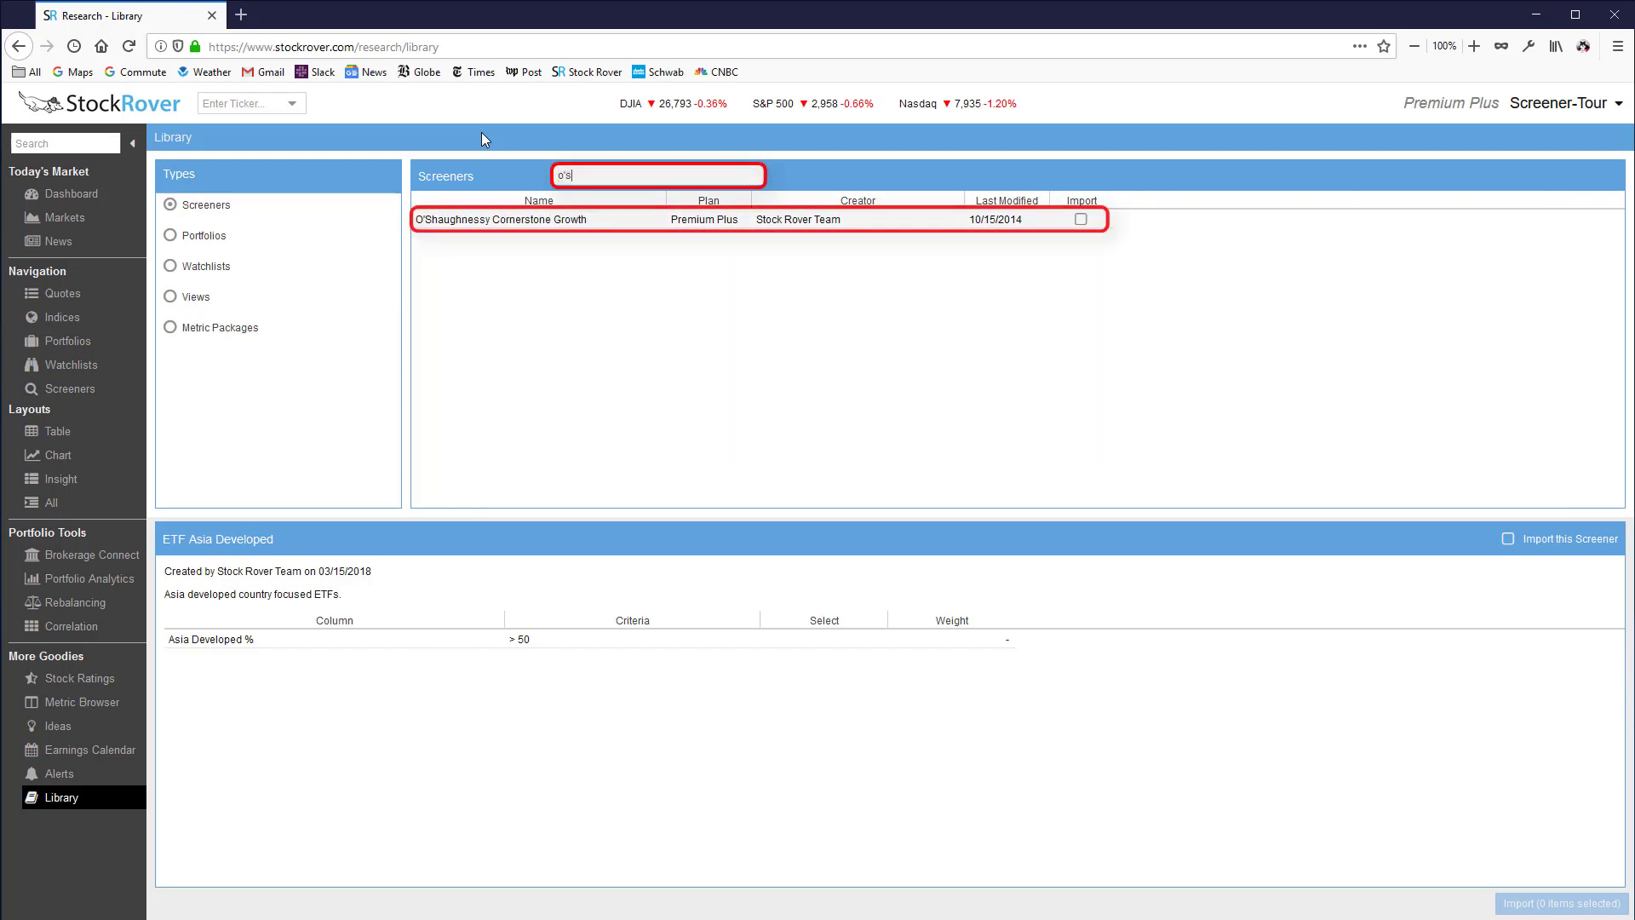